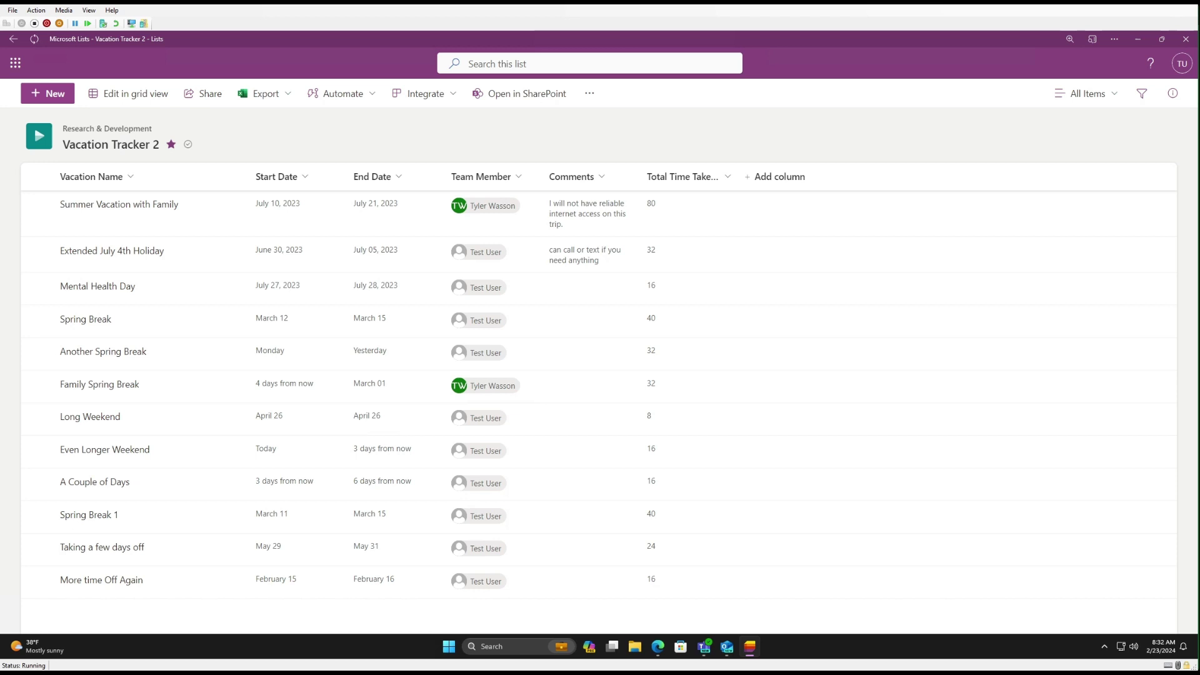
# Step: Start a new list rule triggered when data in a column changes
pyautogui.click(344, 94)
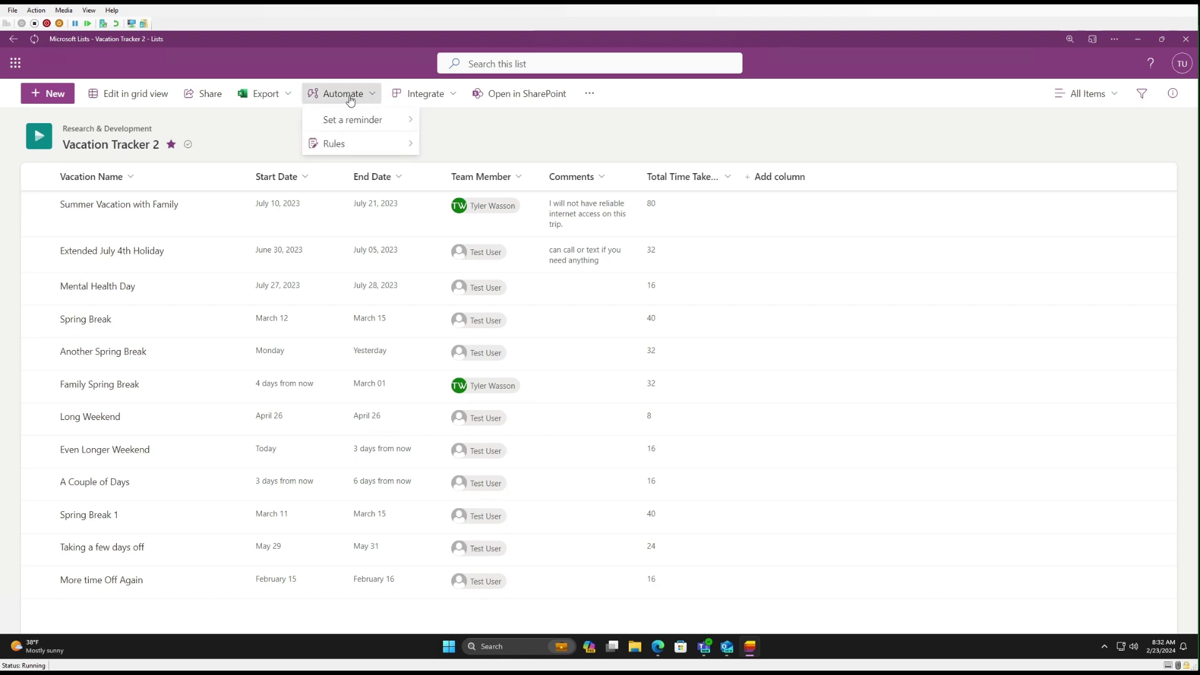
pyautogui.moveTo(358, 154)
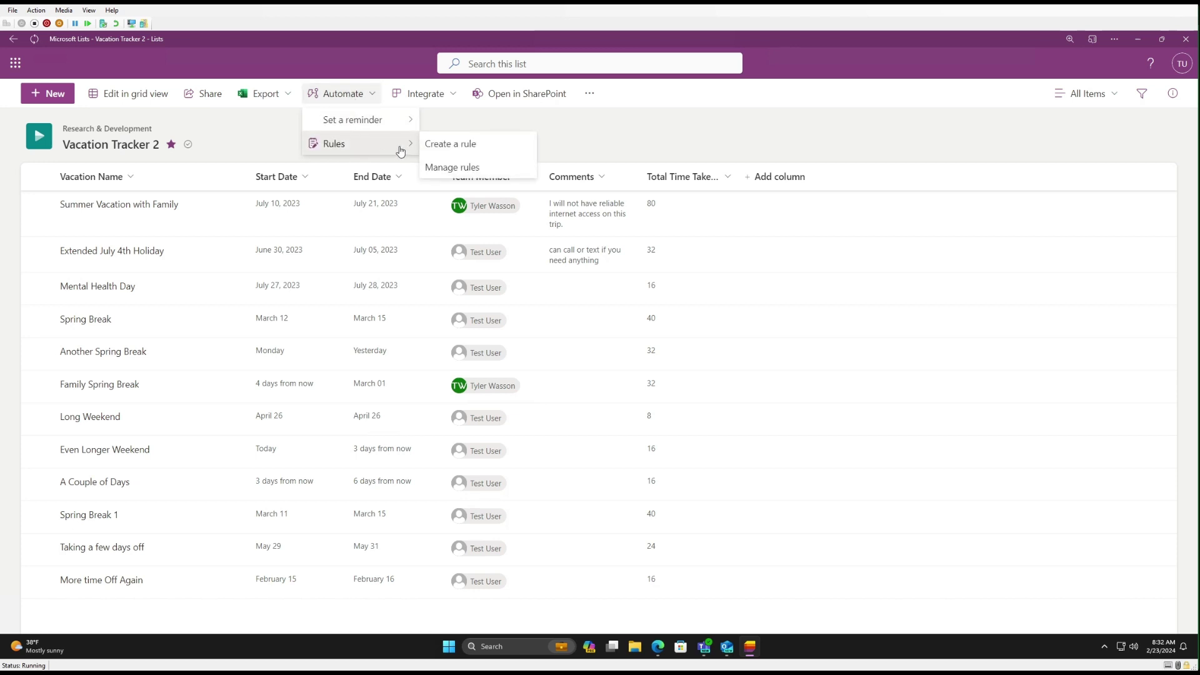
pyautogui.click(490, 150)
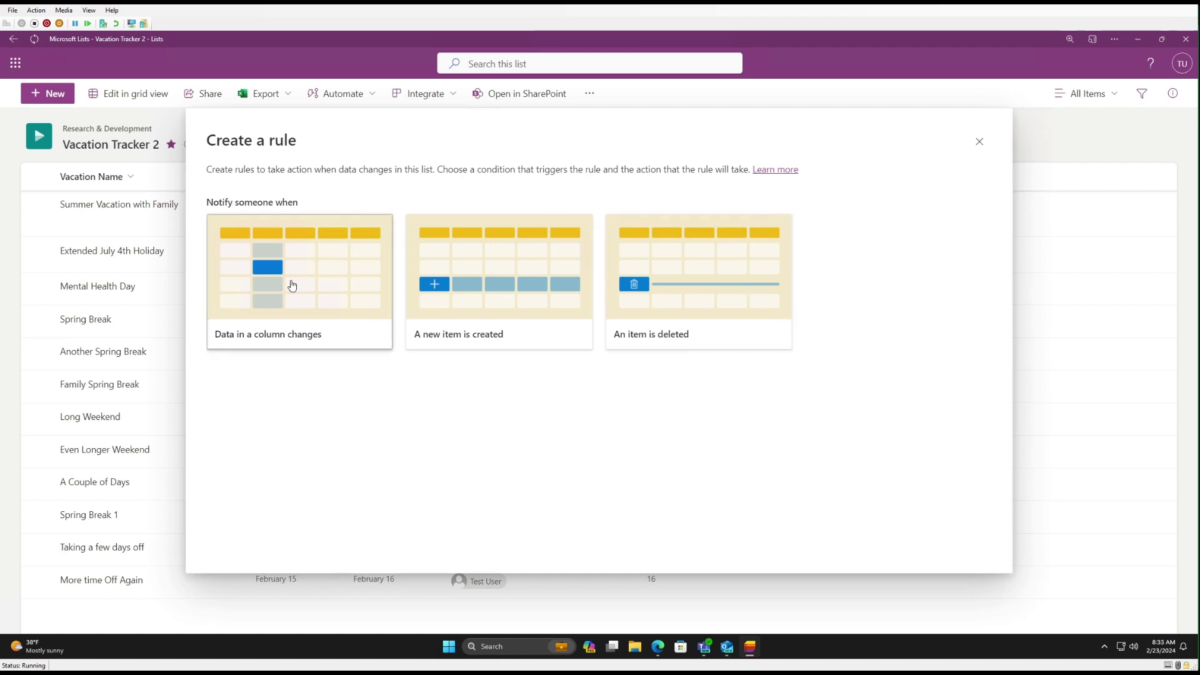
pyautogui.click(311, 268)
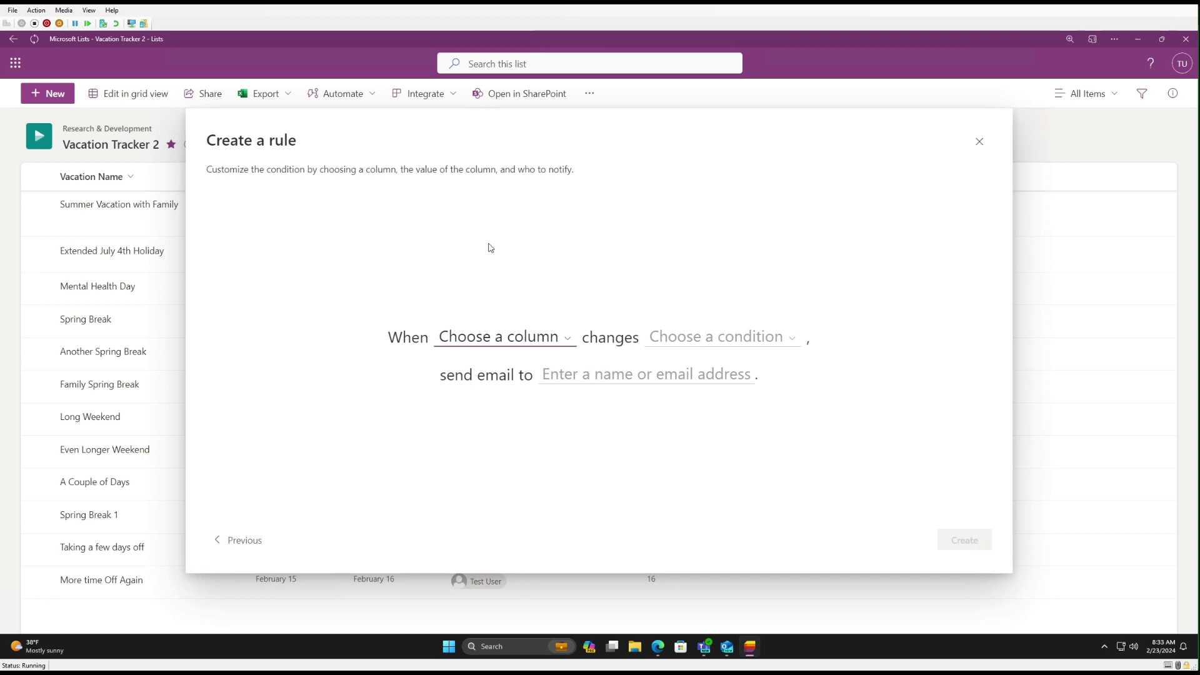
# Step: Set the rule to email Me when Start Date changes to anything
pyautogui.click(566, 341)
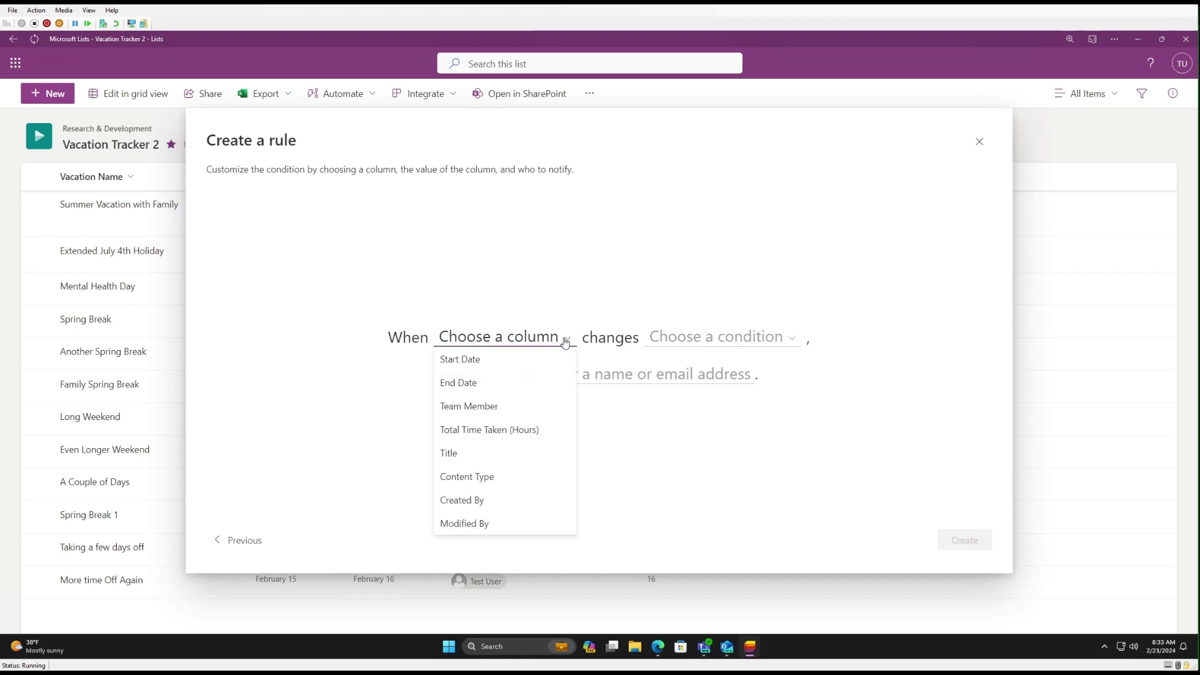
pyautogui.click(499, 360)
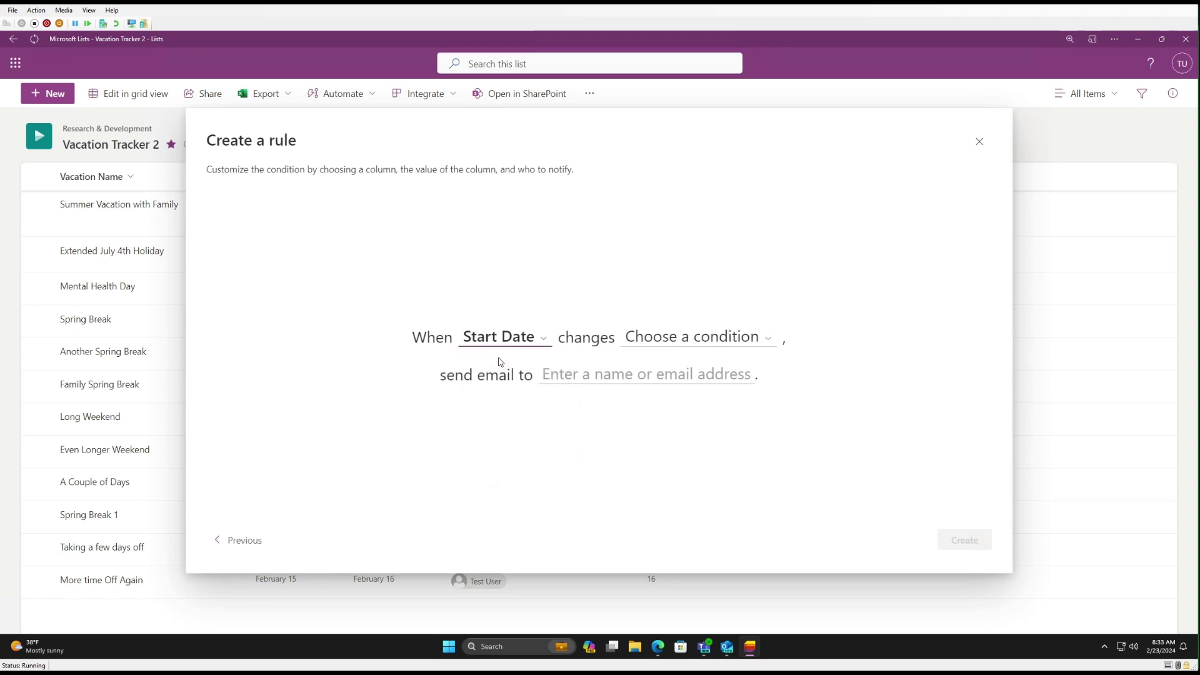
pyautogui.click(763, 342)
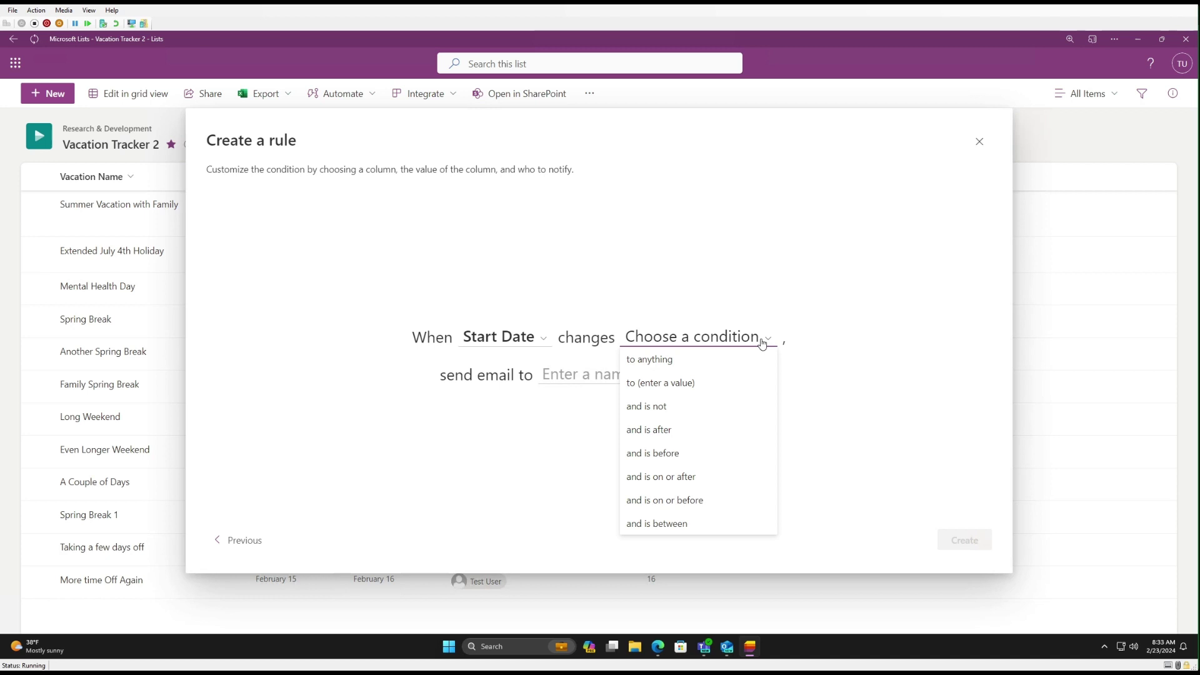
pyautogui.click(727, 360)
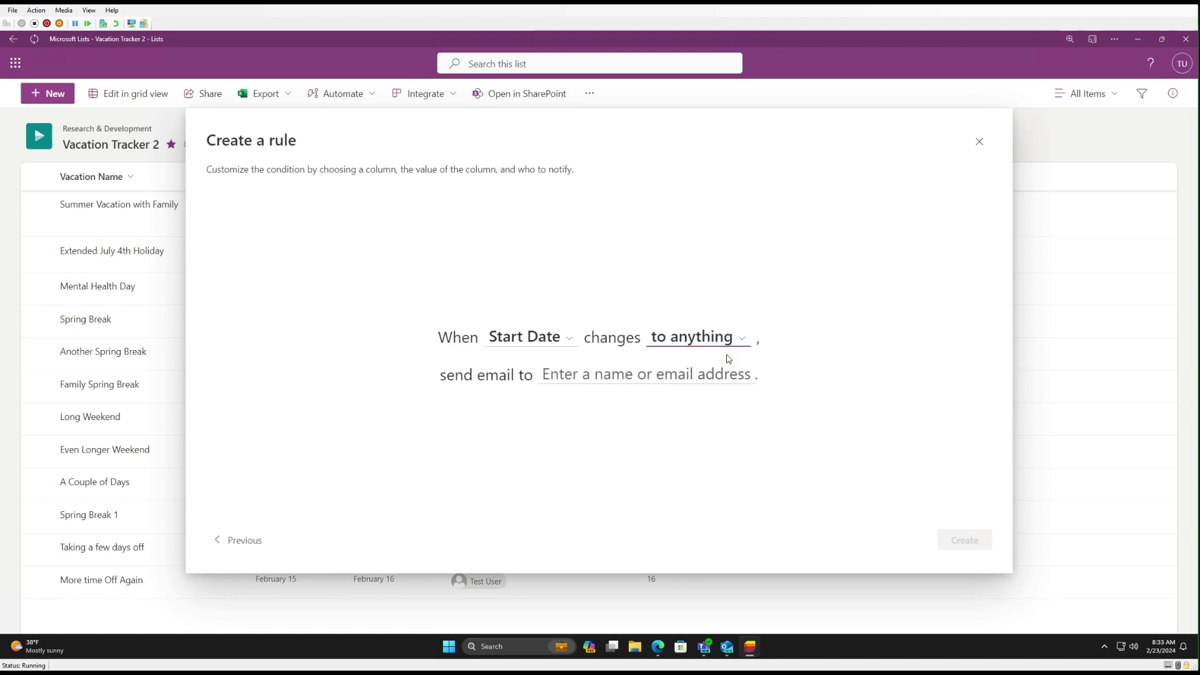
pyautogui.click(606, 374)
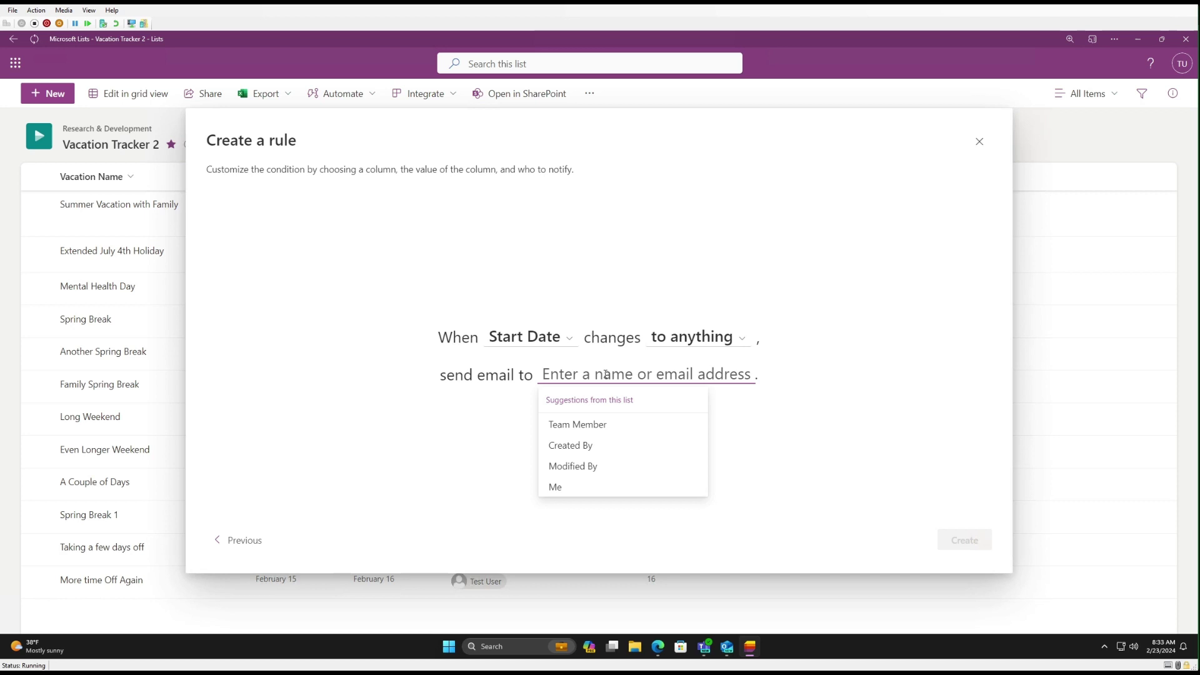
pyautogui.click(584, 488)
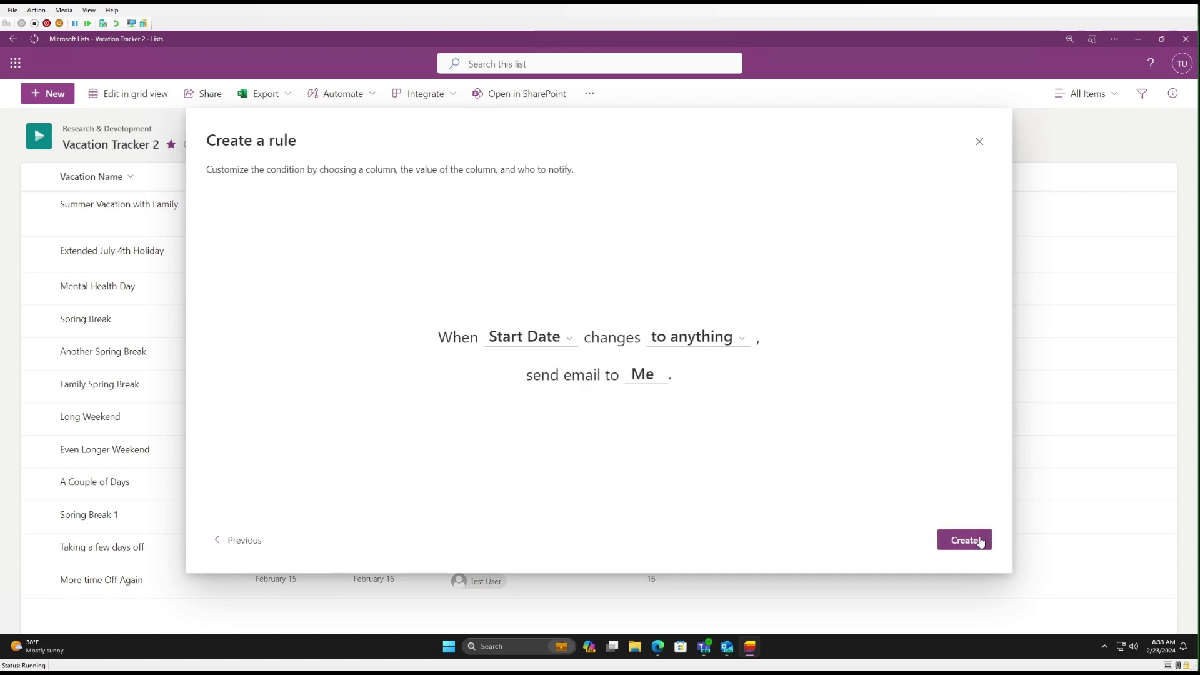
# Step: Create the Start Date email rule, then reopen Manage rules to confirm it is listed and on
pyautogui.click(978, 541)
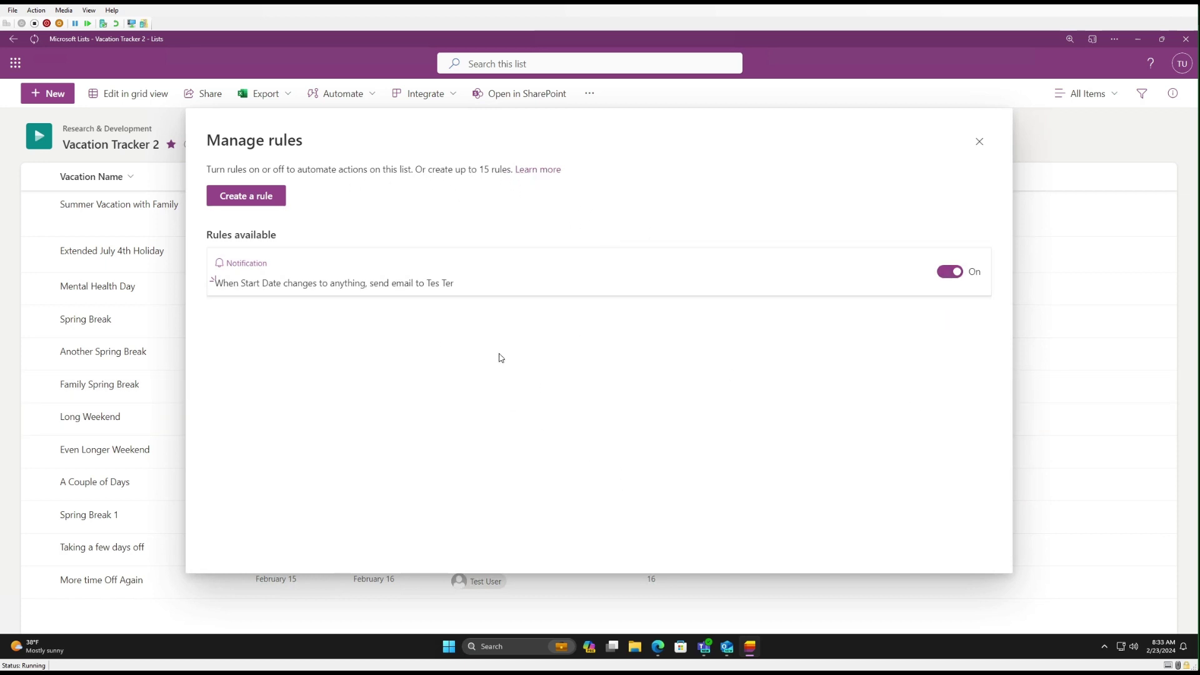
pyautogui.click(980, 143)
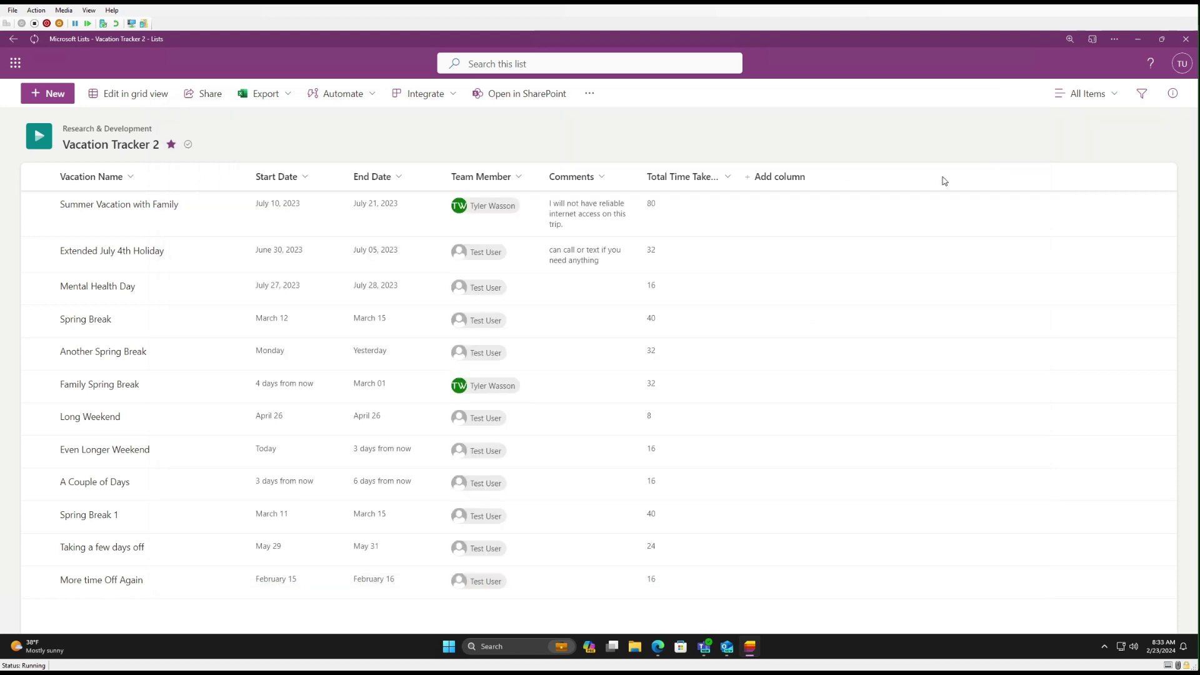
pyautogui.click(366, 95)
pyautogui.moveTo(370, 149)
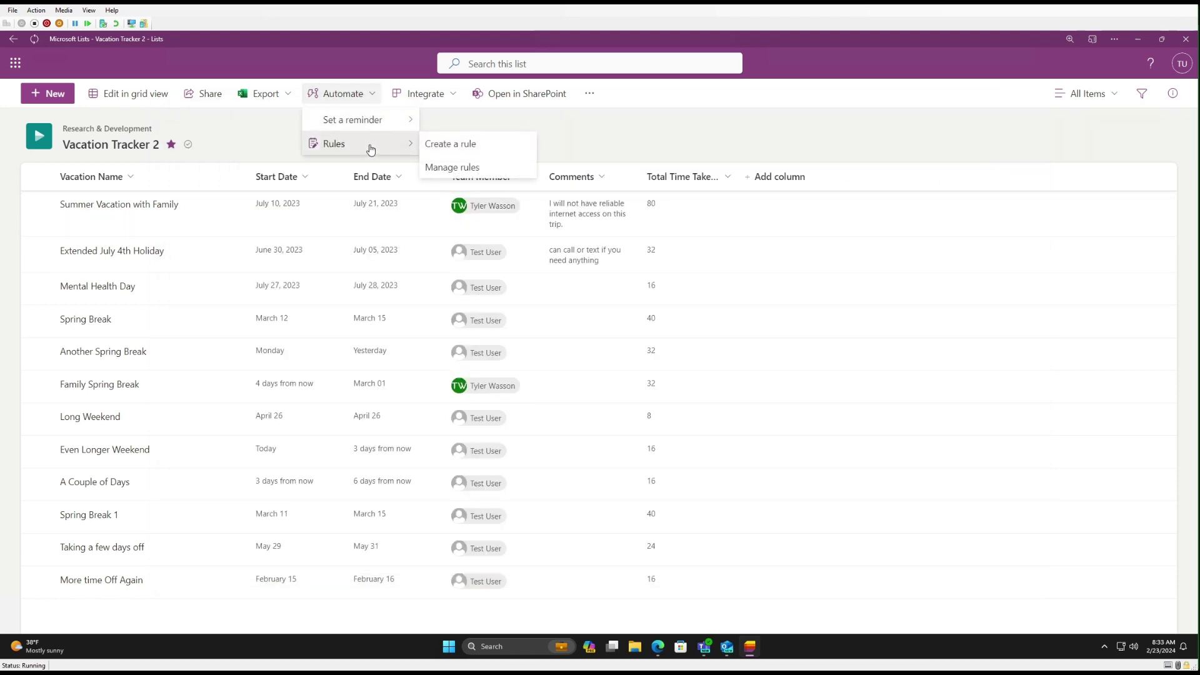
pyautogui.click(472, 167)
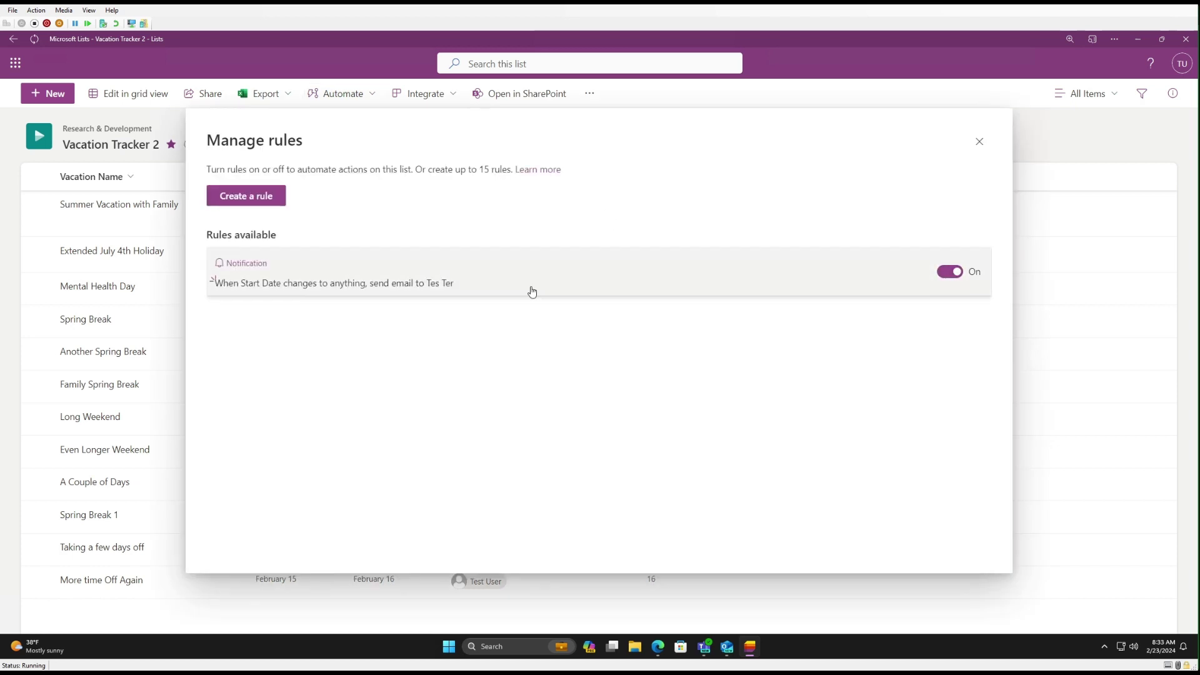
pyautogui.click(478, 283)
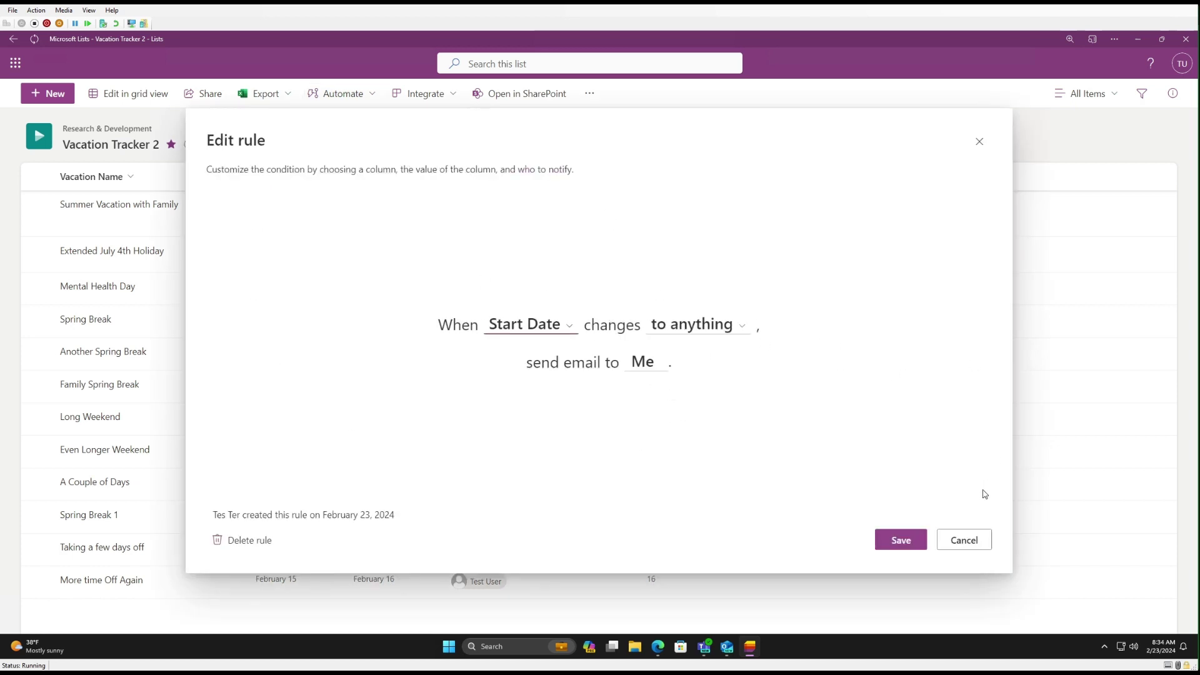
pyautogui.click(969, 543)
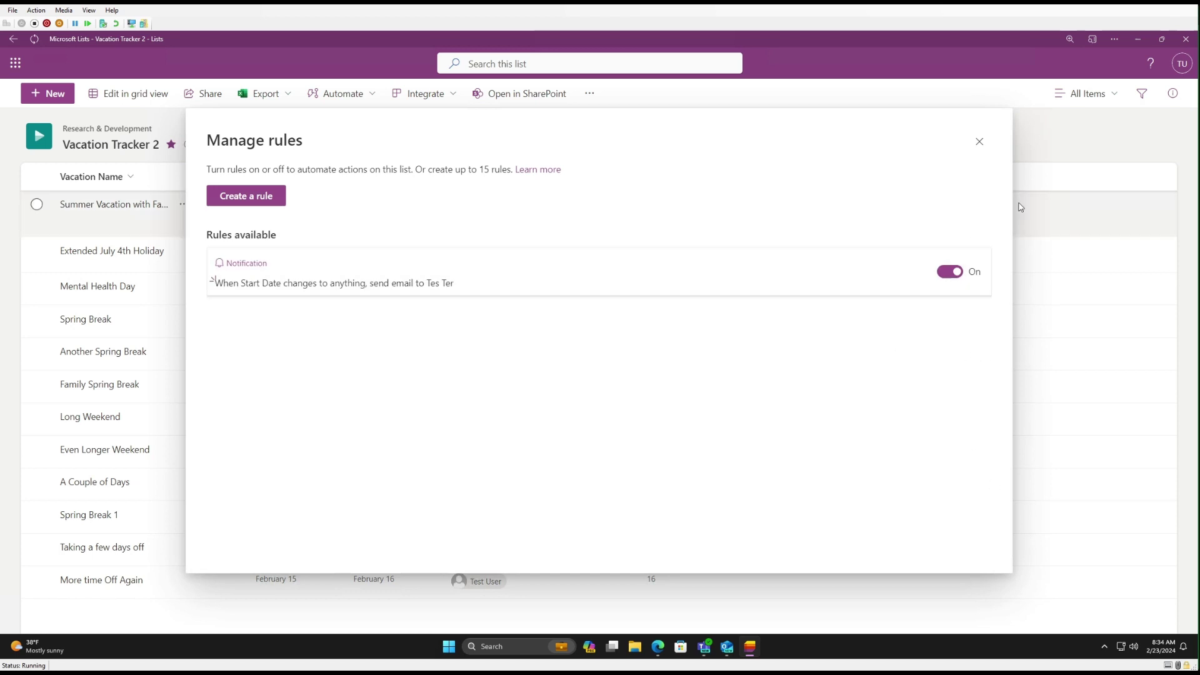
pyautogui.click(979, 141)
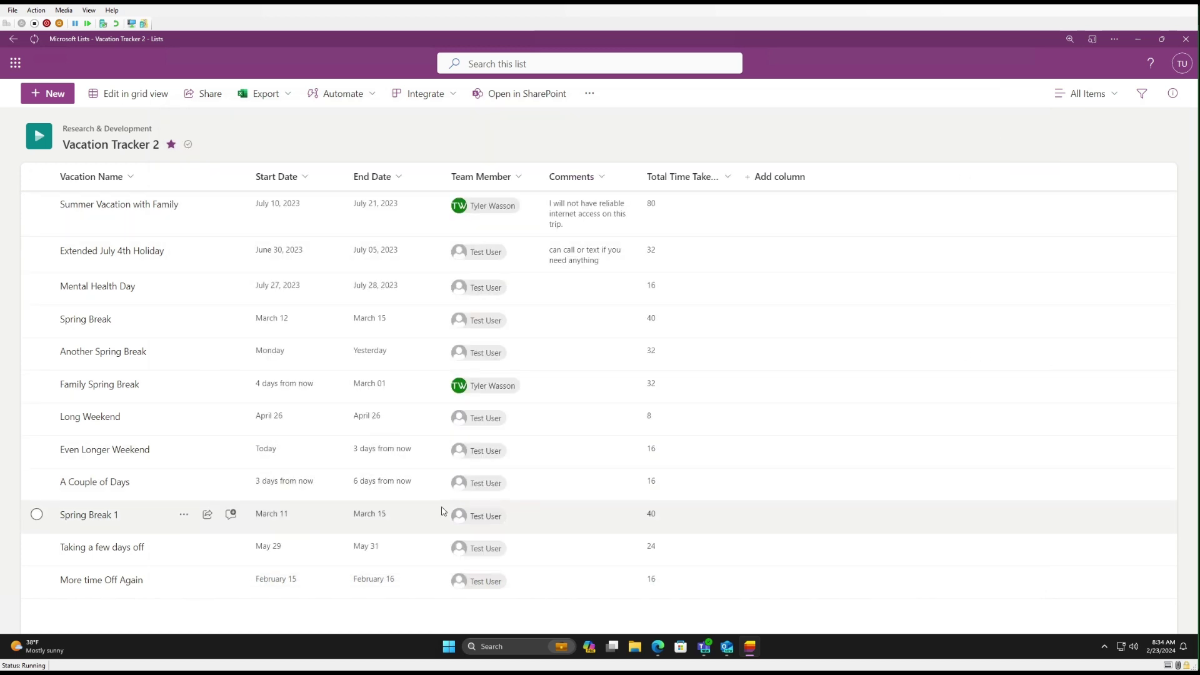
# Step: Change the A Couple of Days request's Start Date to February 27, 2024
pyautogui.click(100, 482)
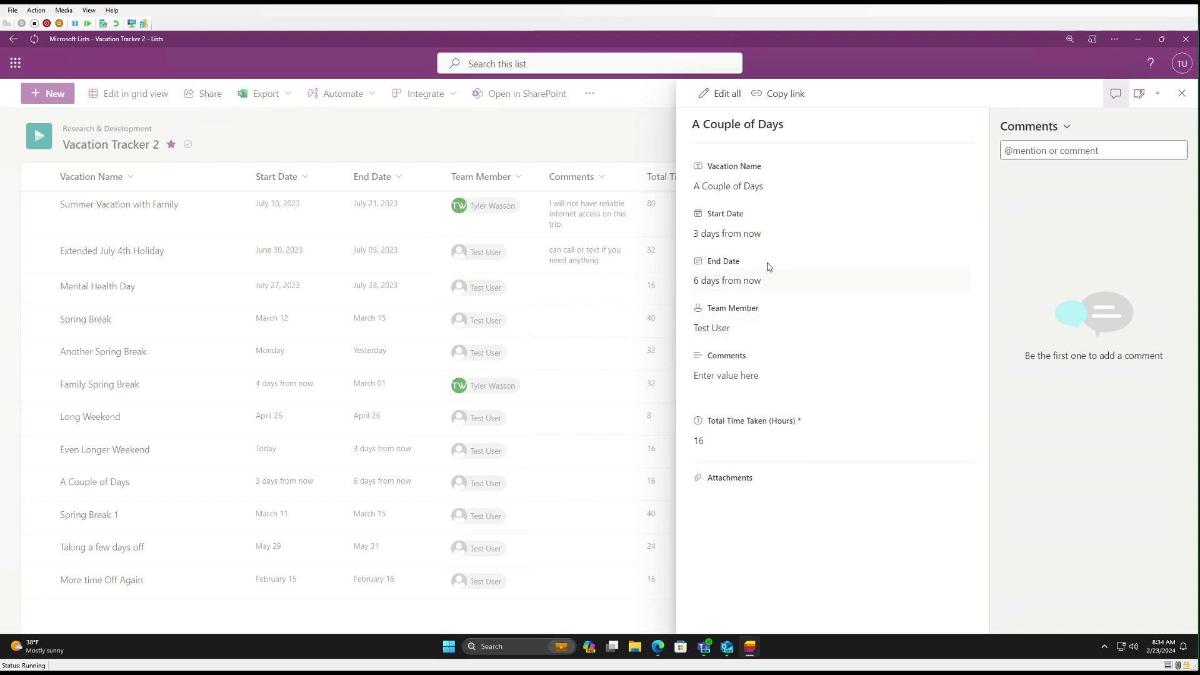
pyautogui.click(799, 233)
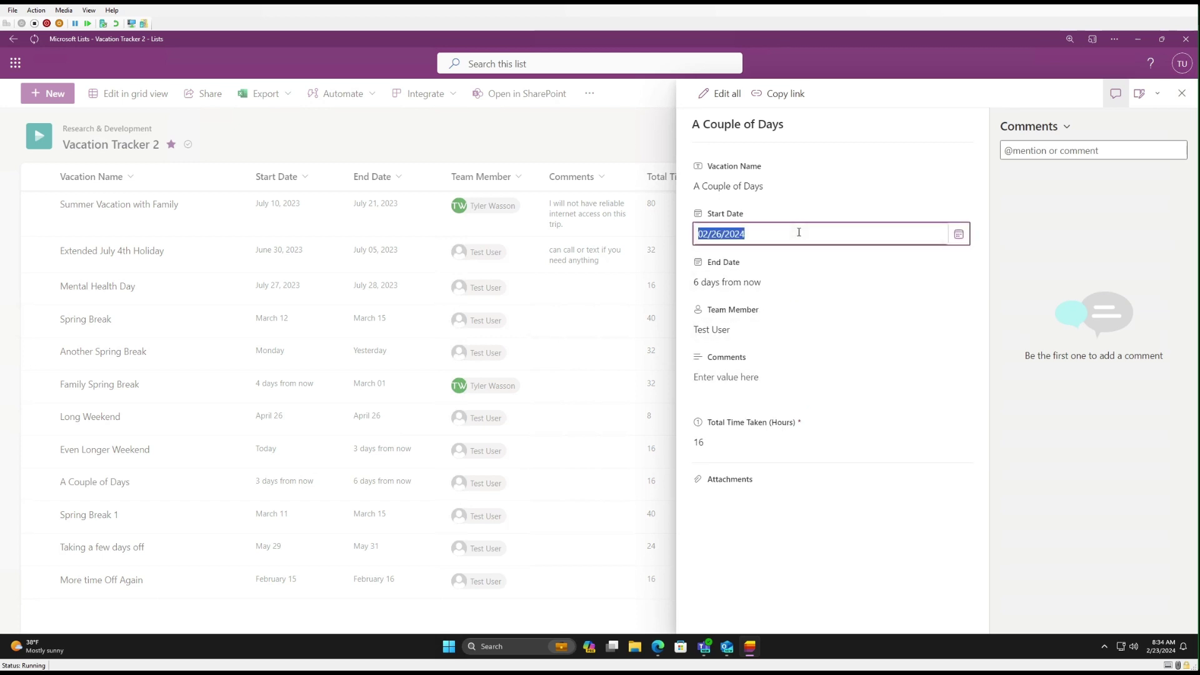
pyautogui.click(959, 234)
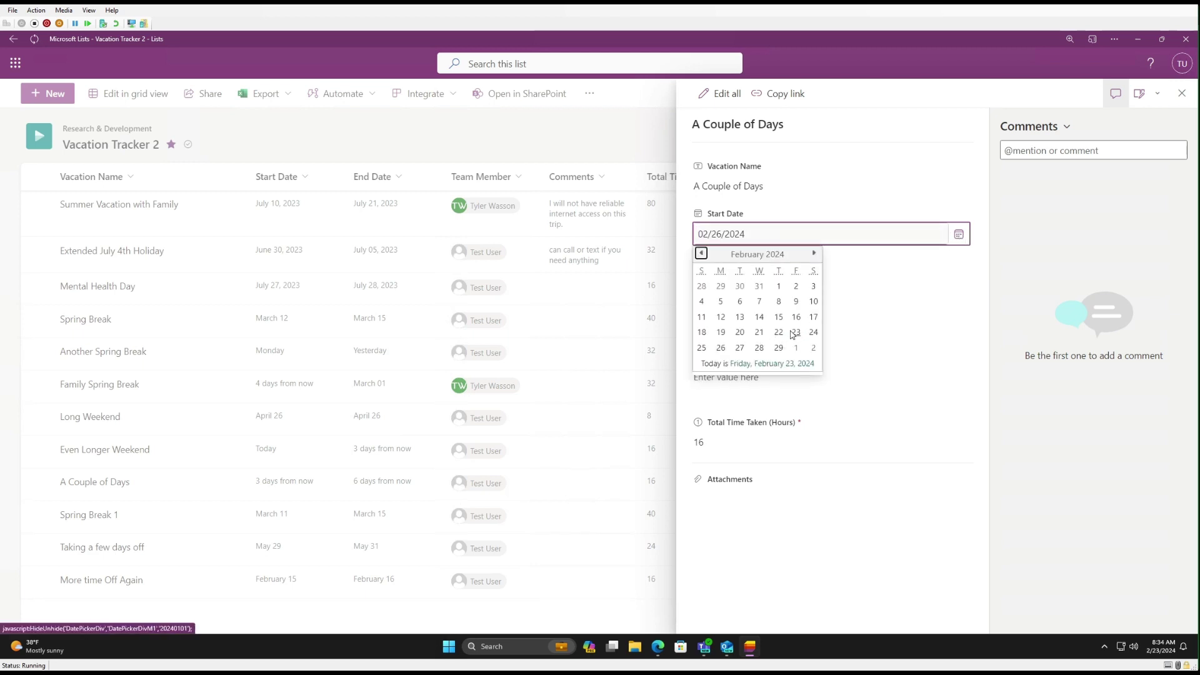
pyautogui.click(701, 348)
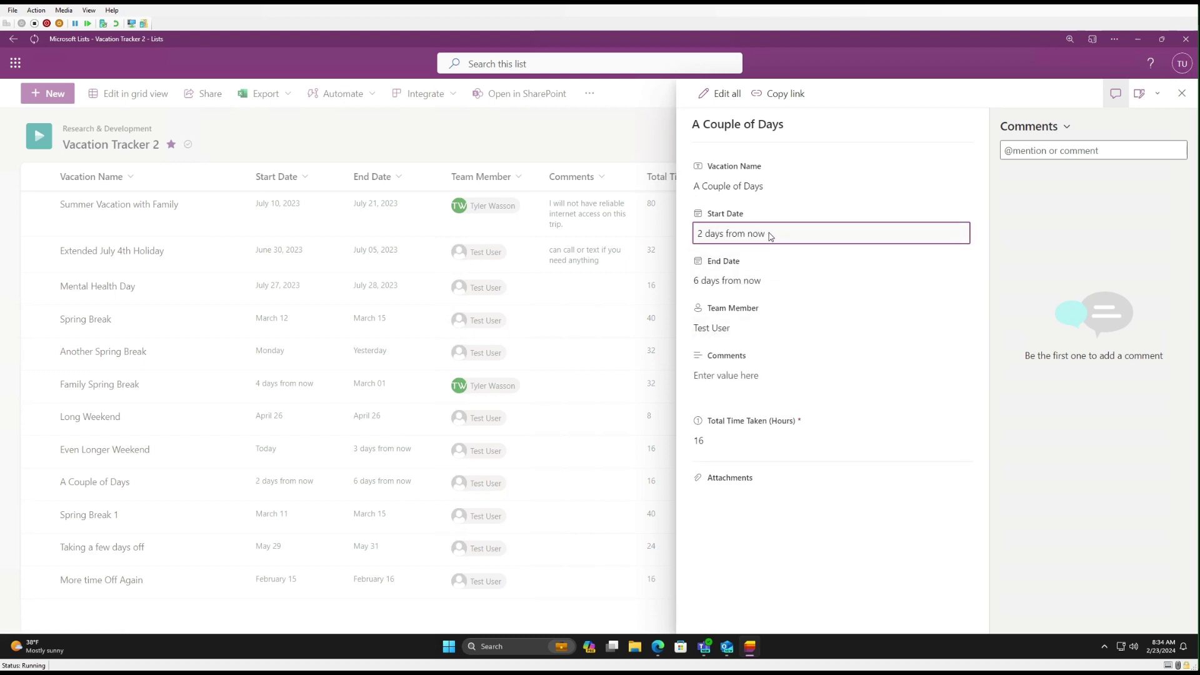
pyautogui.click(806, 232)
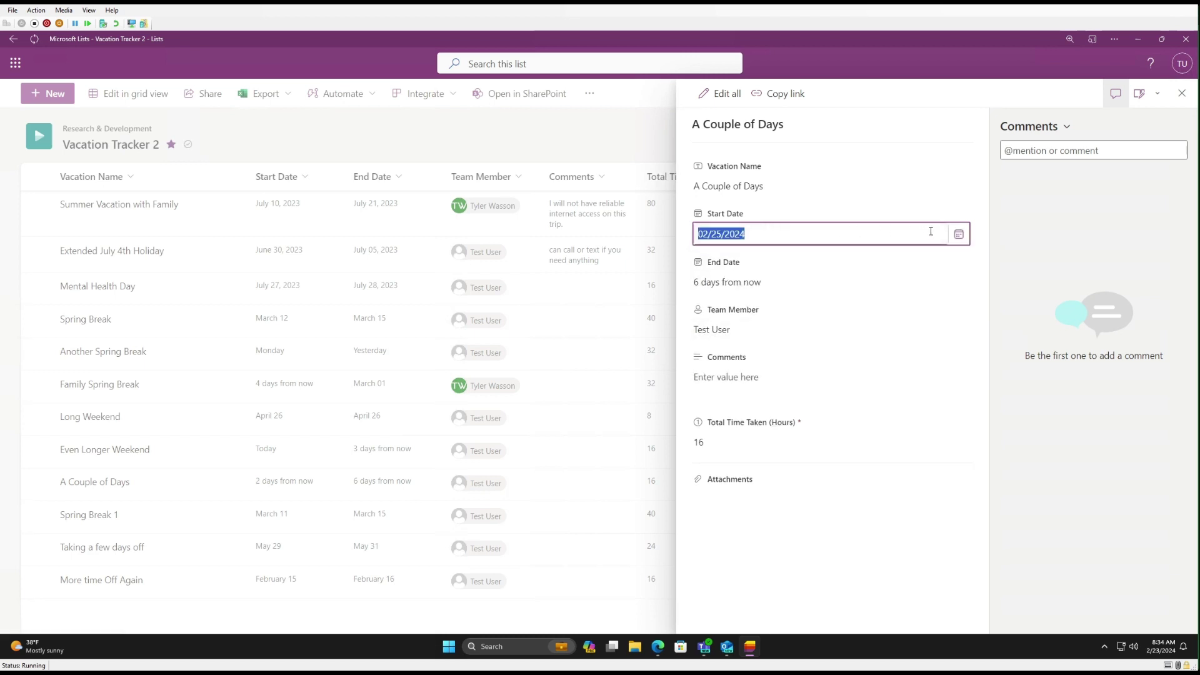
pyautogui.click(959, 234)
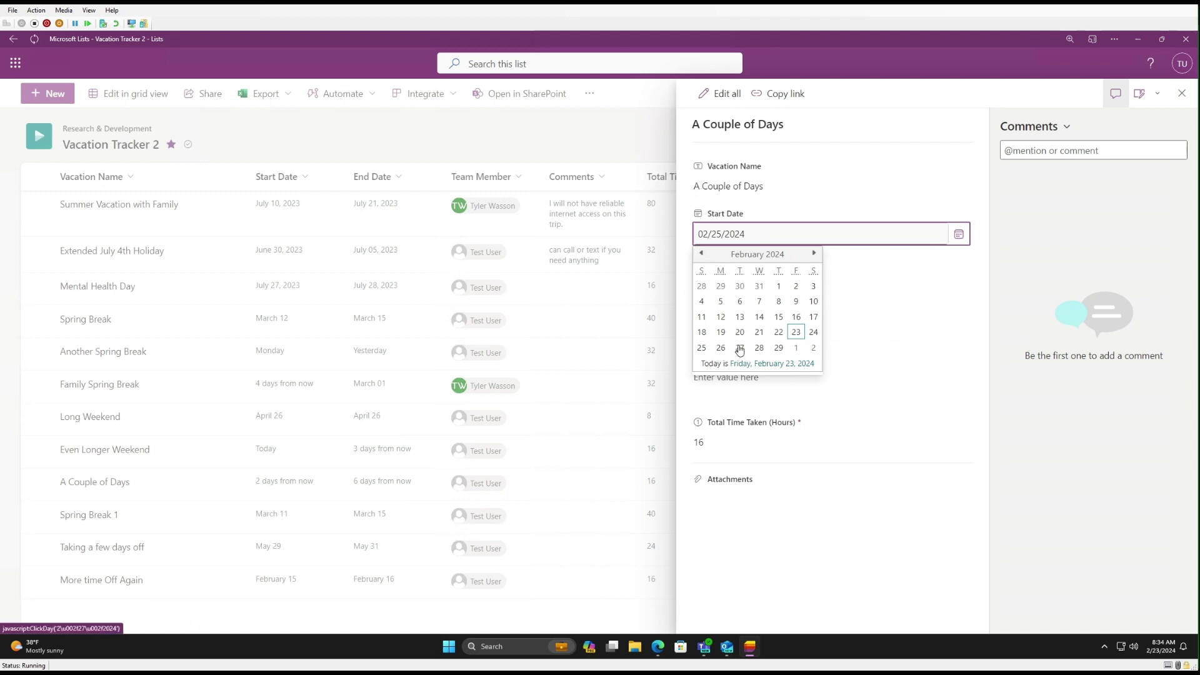
pyautogui.click(740, 348)
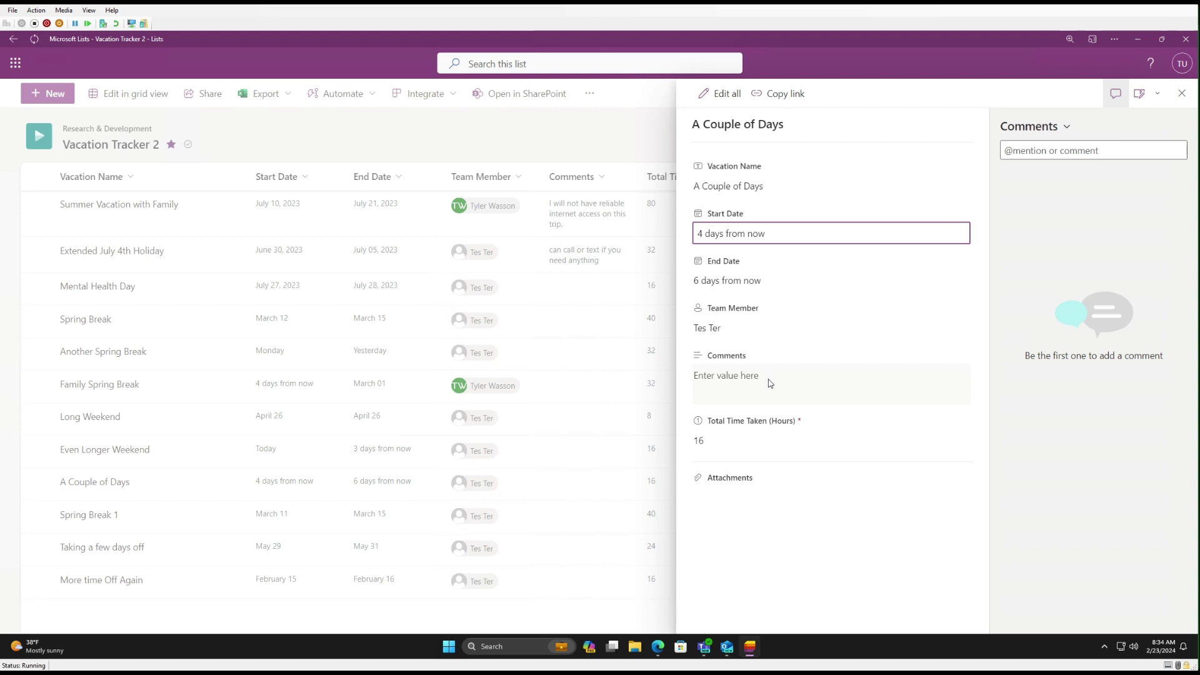
# Step: Set its Total Time Taken to 8 hours and close the details pane
pyautogui.click(736, 442)
pyautogui.write('8')
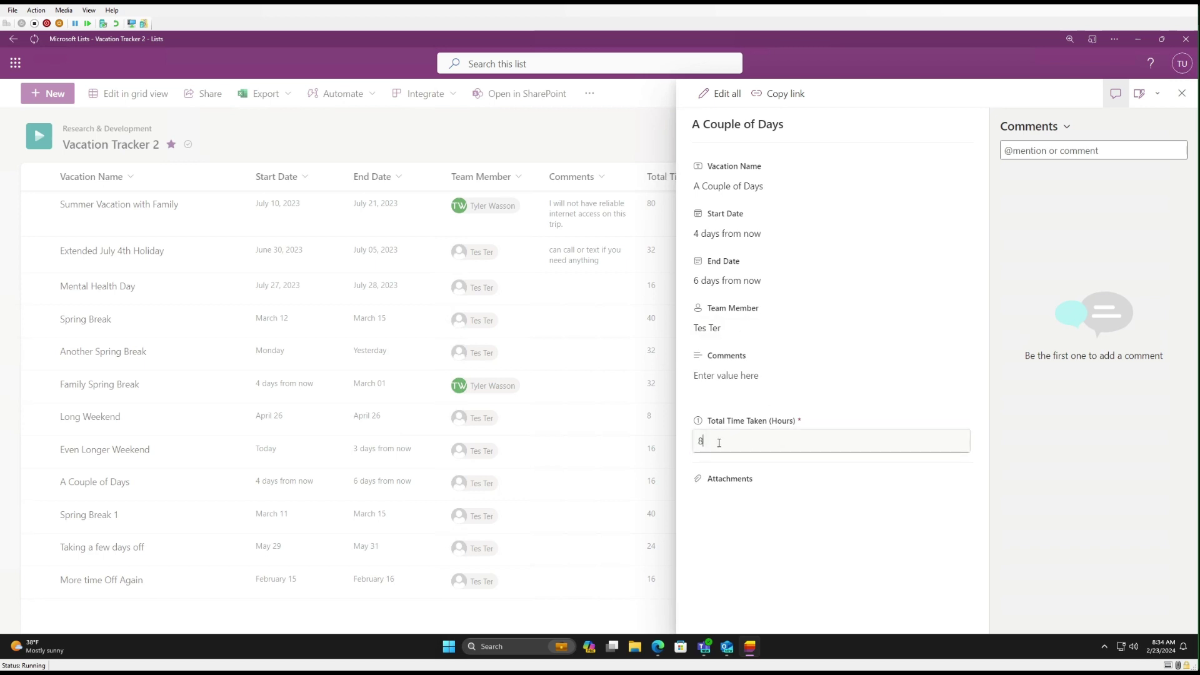
pyautogui.click(1183, 94)
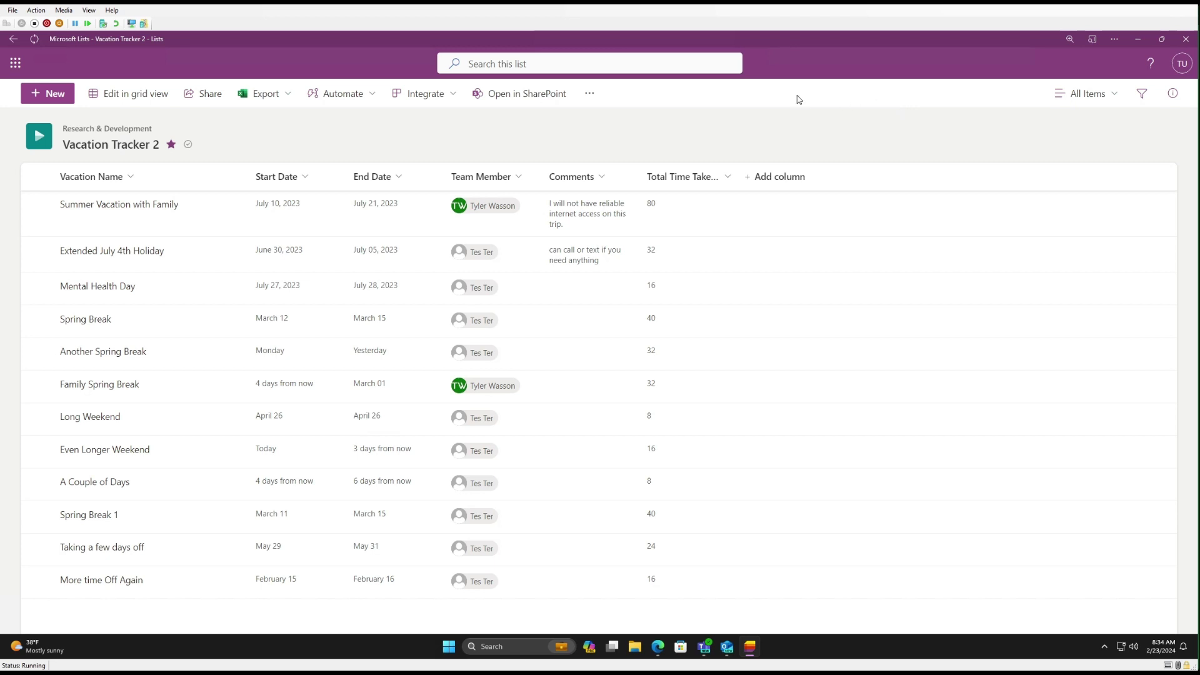
# Step: In Outlook's Inbox, review the A Couple of Days notifications for the 2/25 and 2/27/2024 changes
pyautogui.hotkey('alt', 'Tab')
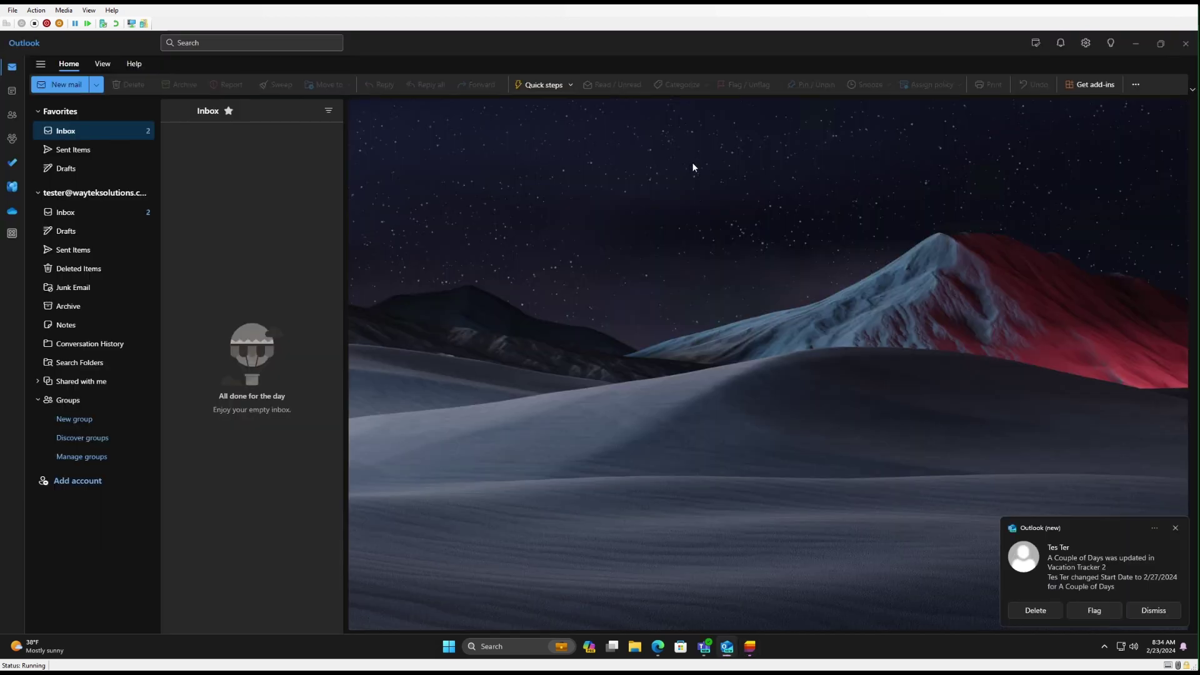
pyautogui.click(66, 212)
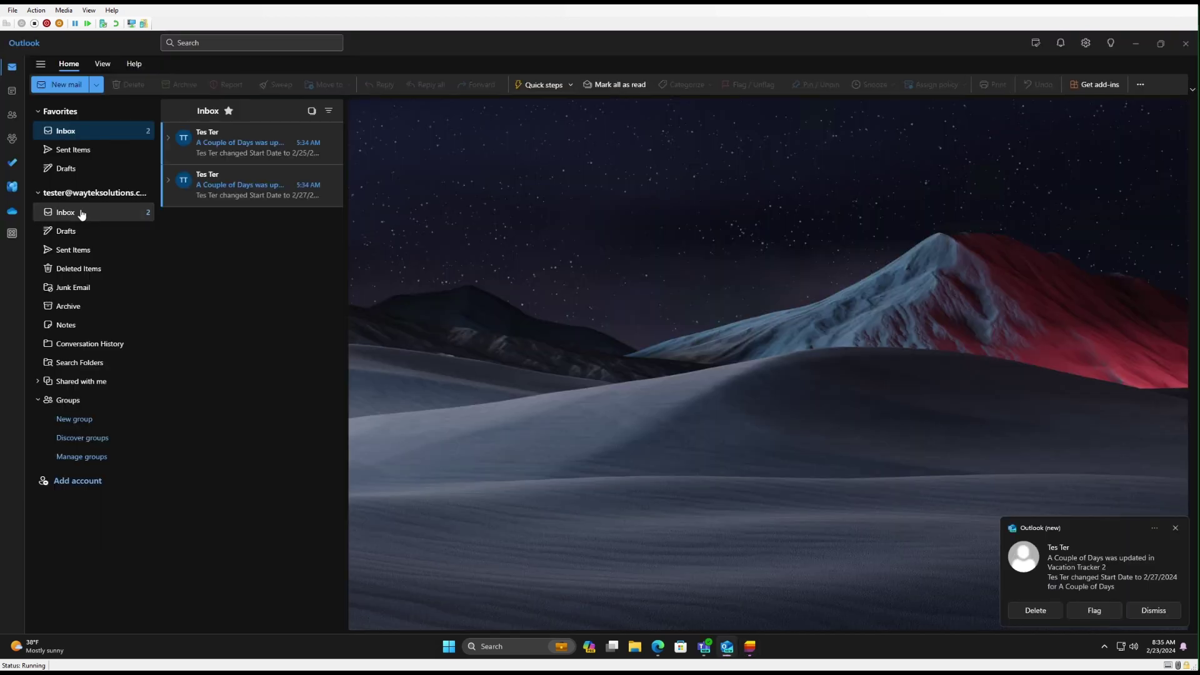
pyautogui.click(255, 143)
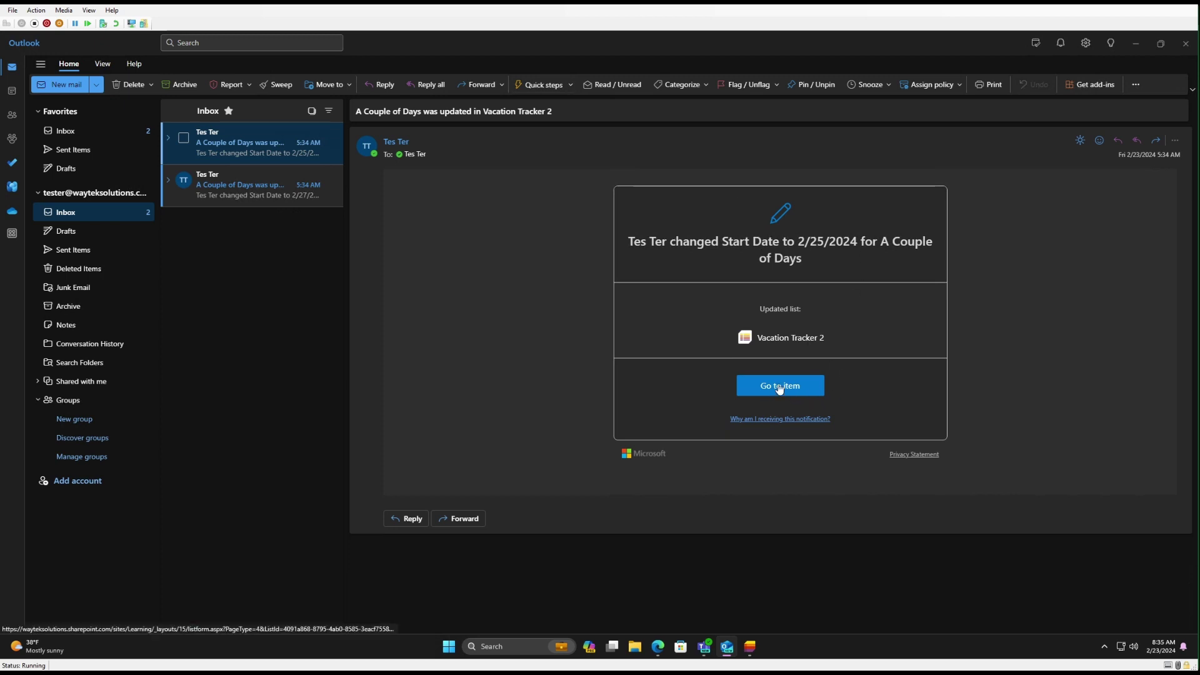
pyautogui.click(253, 193)
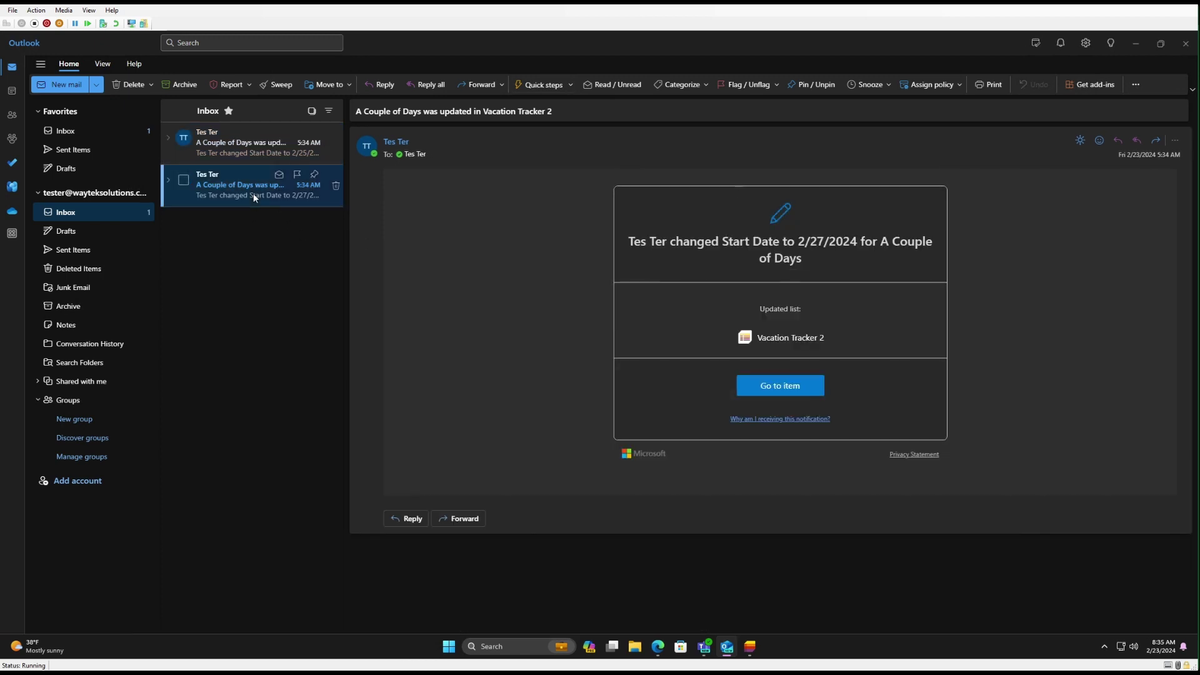
pyautogui.click(275, 145)
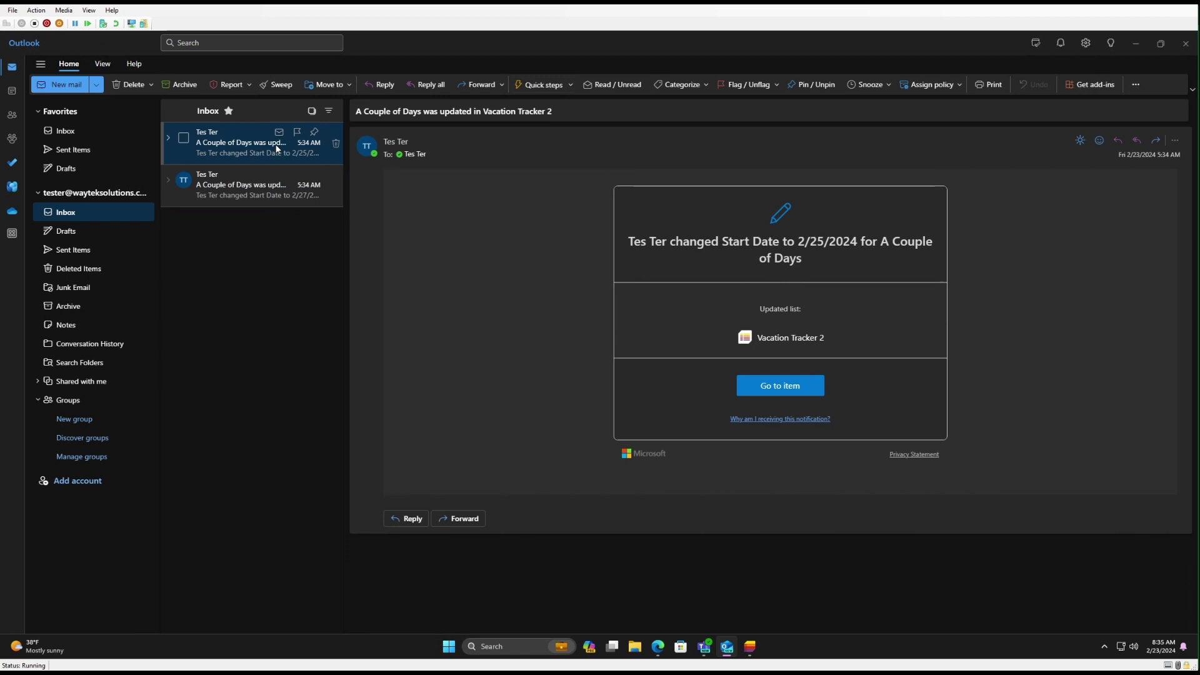
pyautogui.click(276, 194)
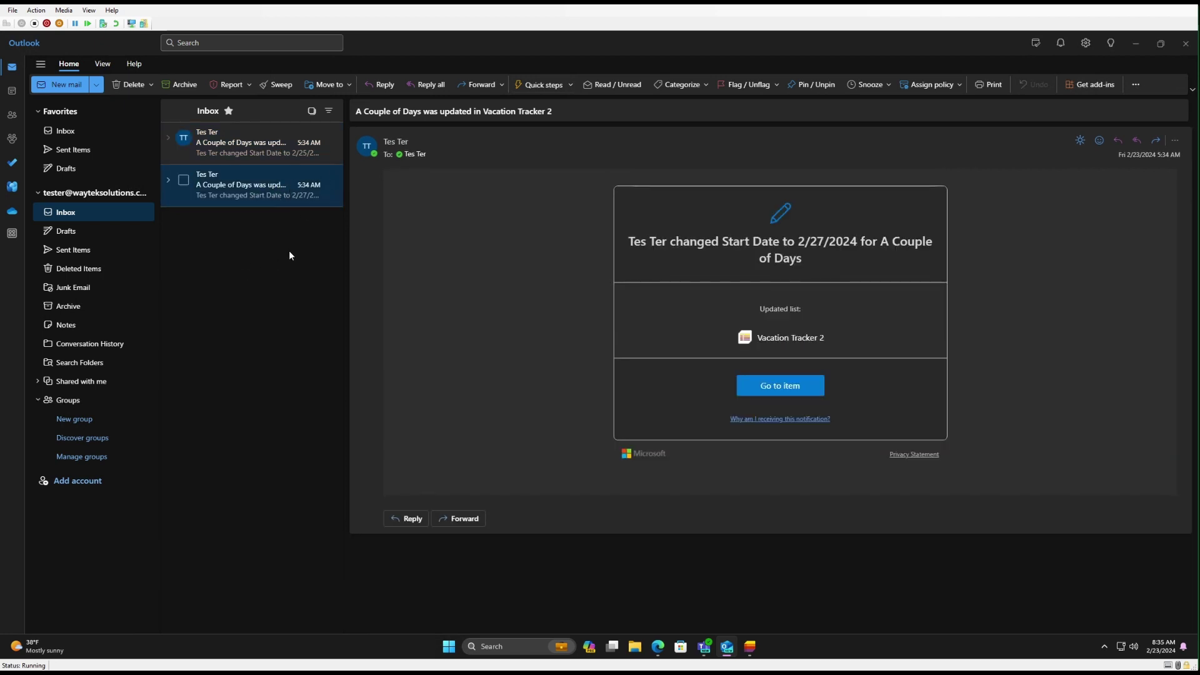
pyautogui.click(332, 175)
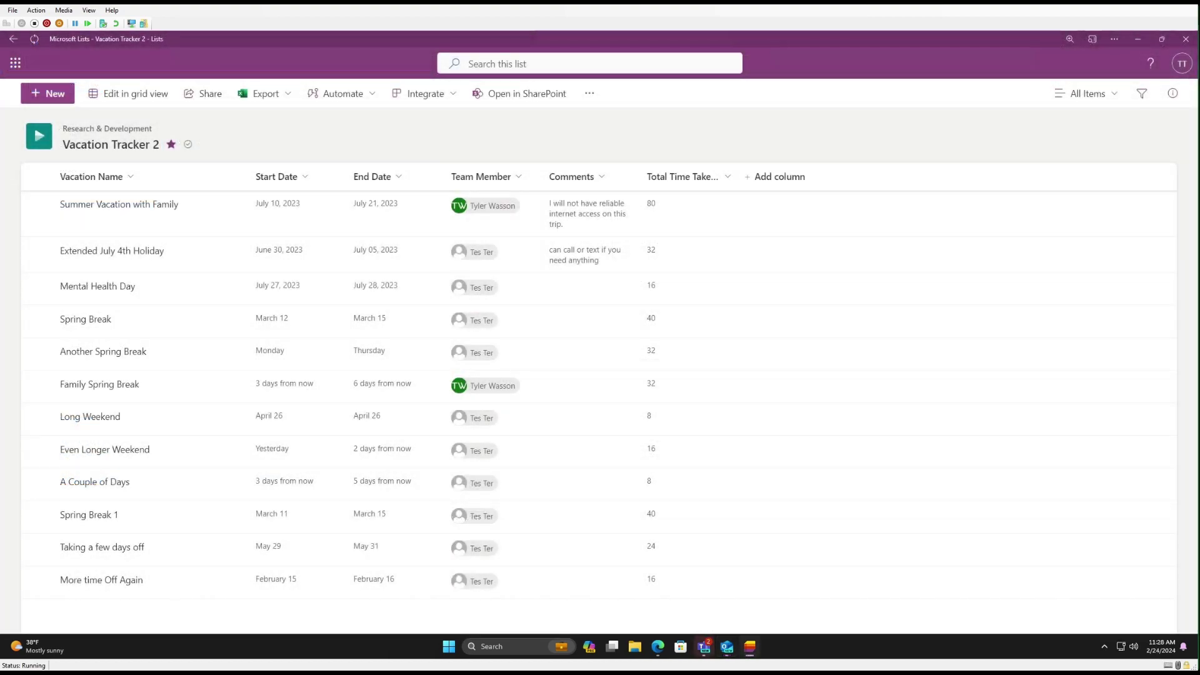
pyautogui.click(342, 94)
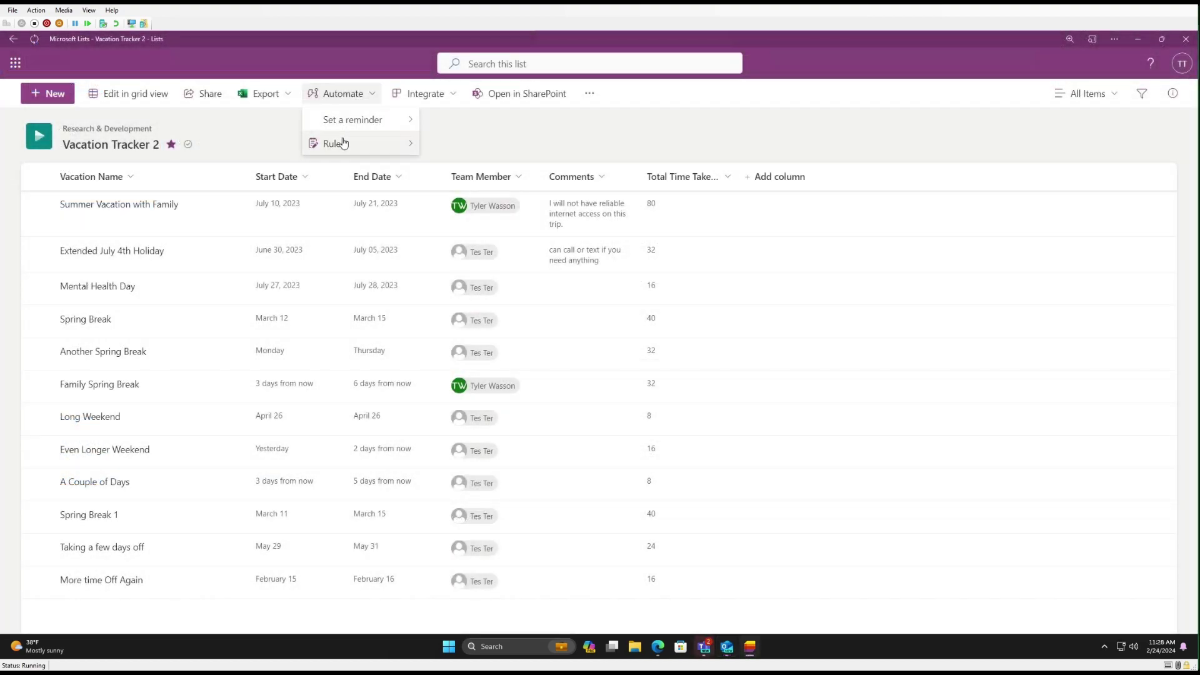
pyautogui.moveTo(343, 143)
pyautogui.click(462, 143)
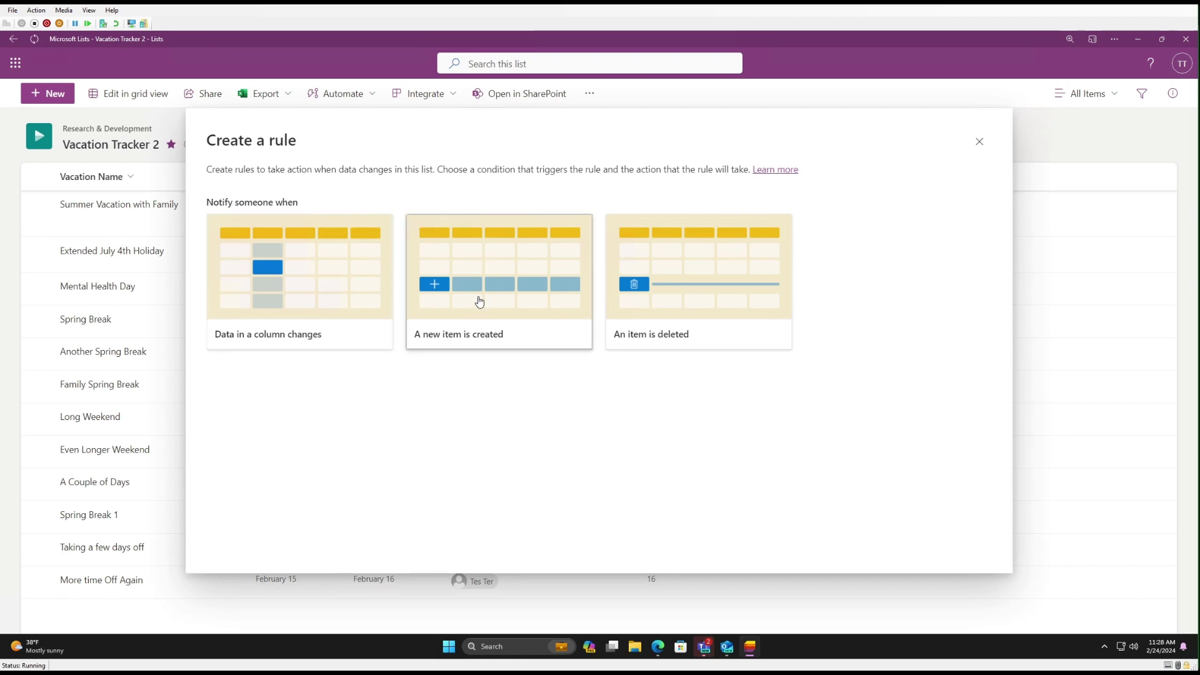
pyautogui.click(494, 282)
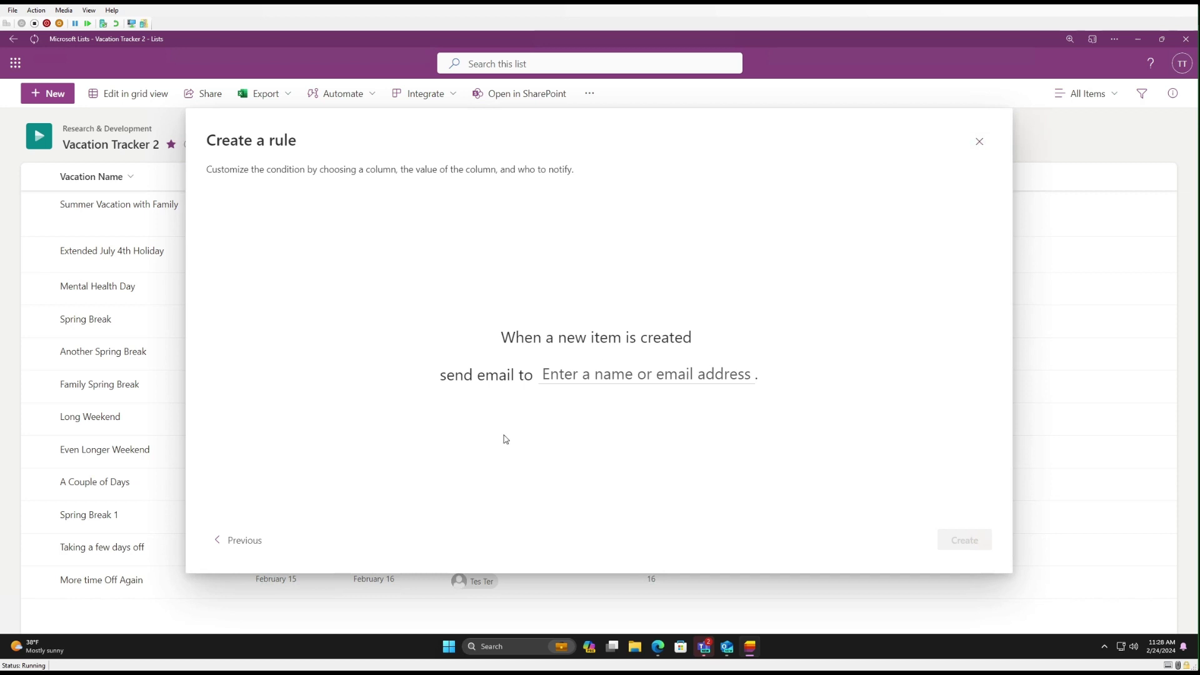
pyautogui.click(247, 542)
pyautogui.click(715, 304)
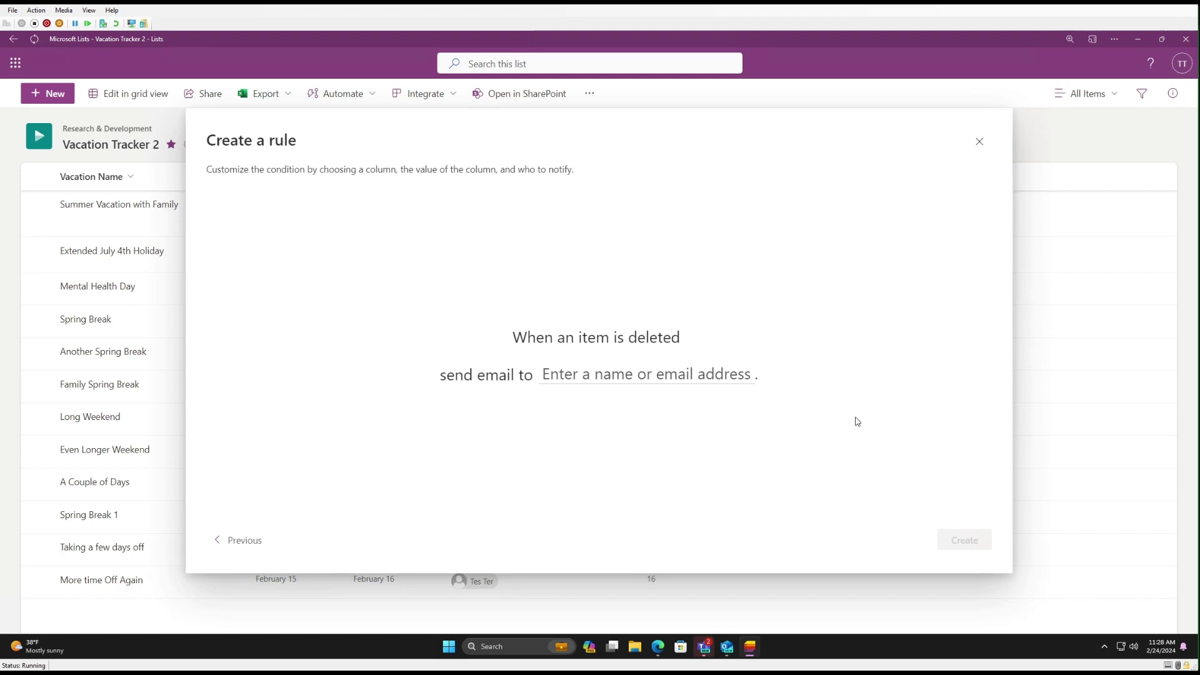
pyautogui.click(980, 142)
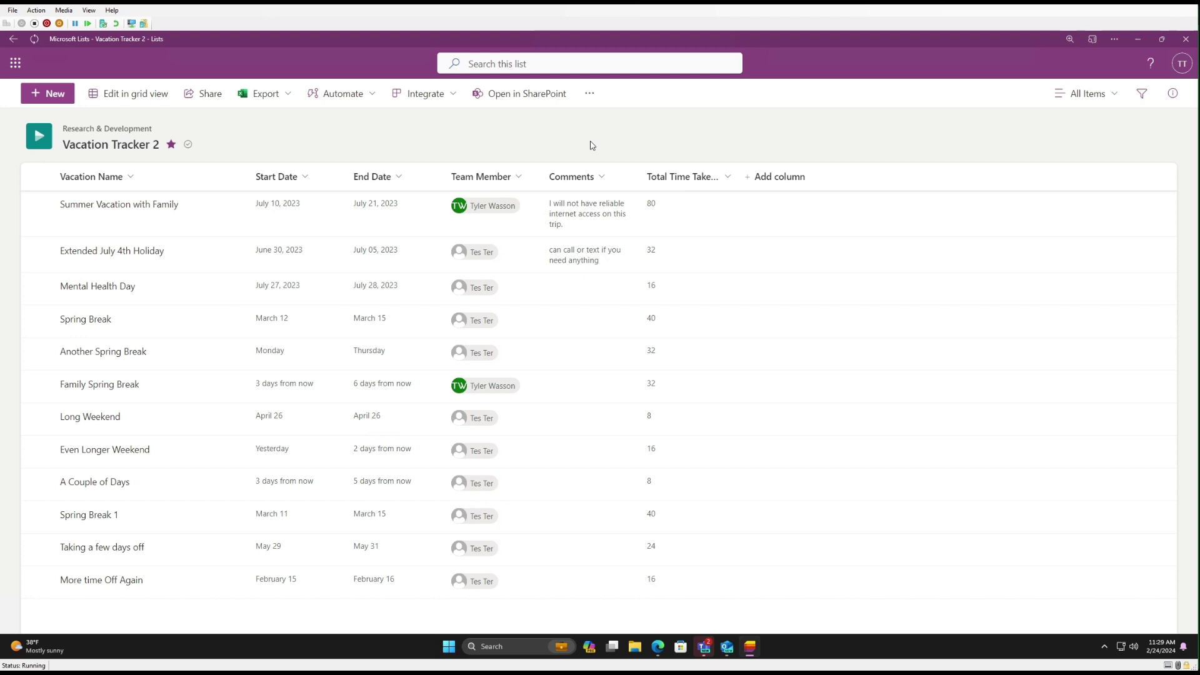
# Step: From Manage my alerts, add a new alert and select the Vacation Tracker 2 list
pyautogui.click(588, 97)
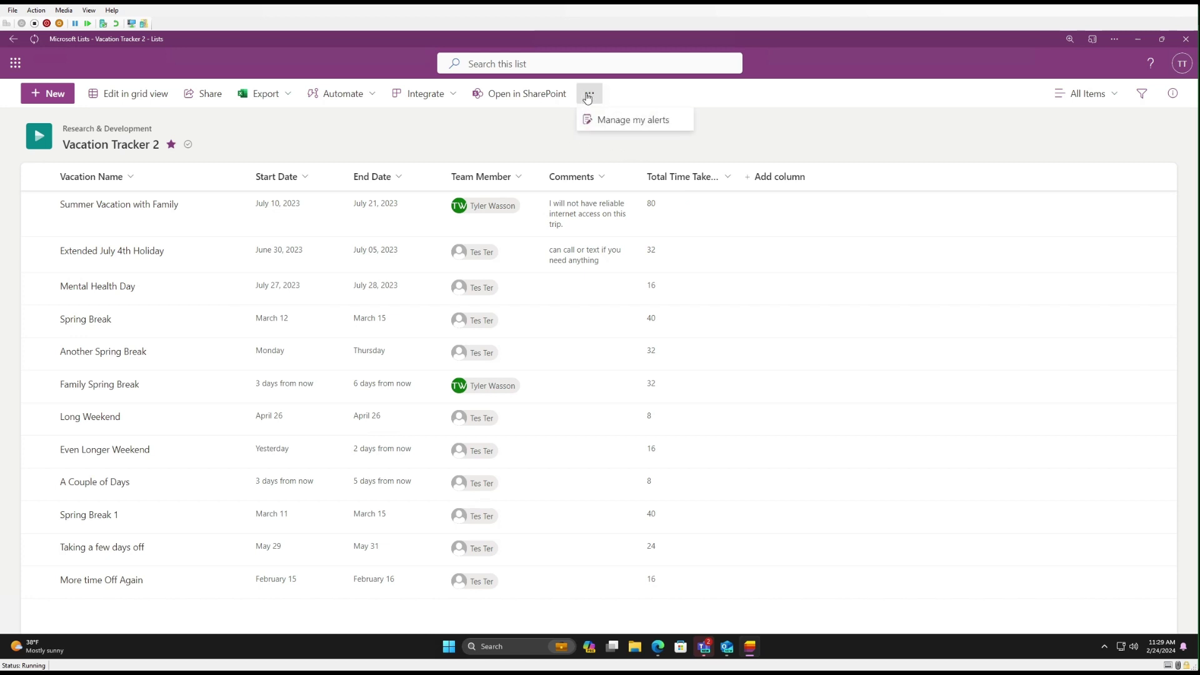
pyautogui.click(619, 122)
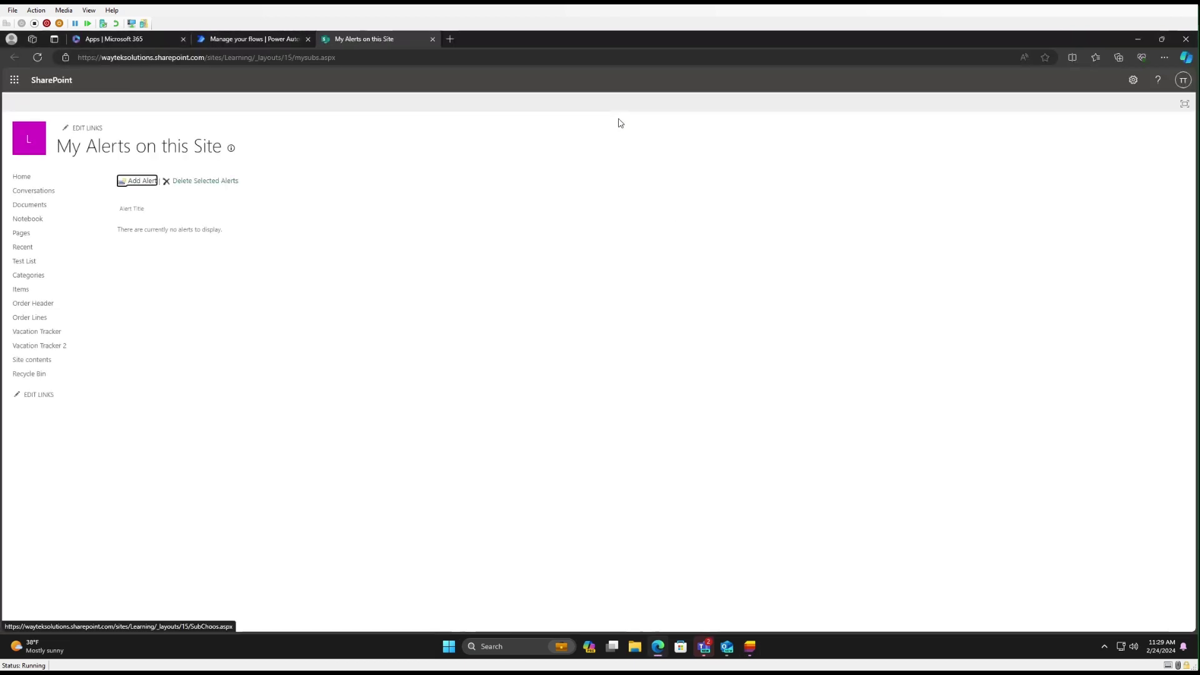
pyautogui.click(134, 182)
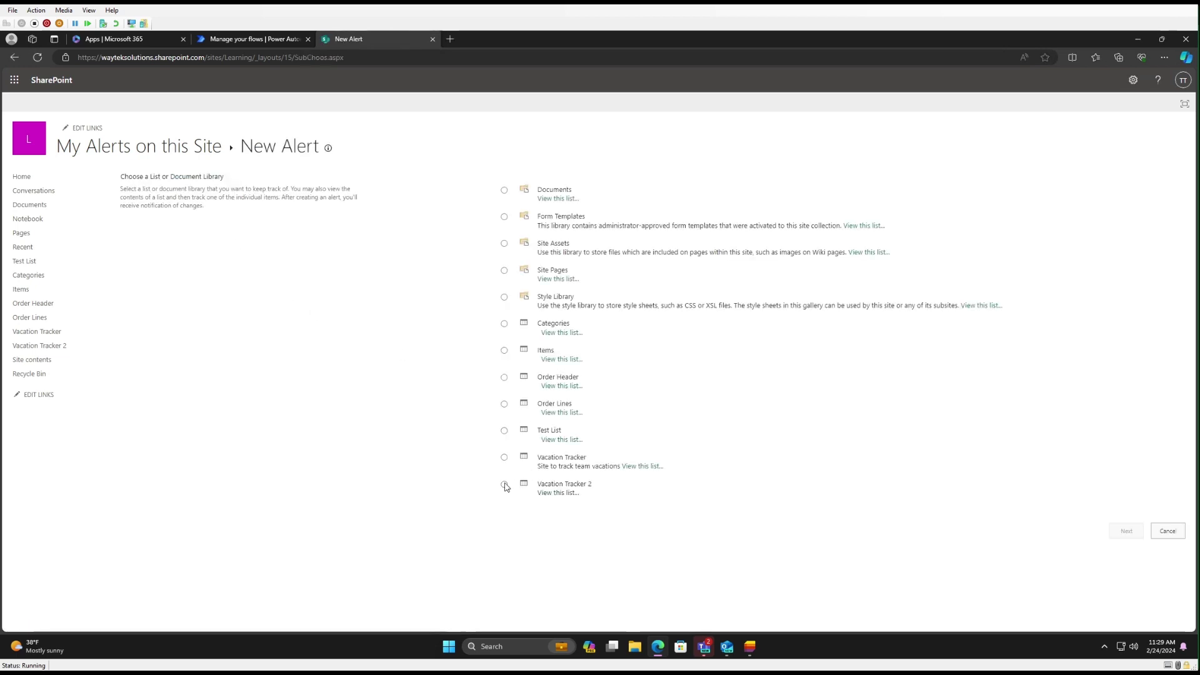
pyautogui.click(504, 484)
# Step: Set the Vacation Tracker 2 alert to a weekly summary on Saturday at 8:00 AM
pyautogui.click(1126, 531)
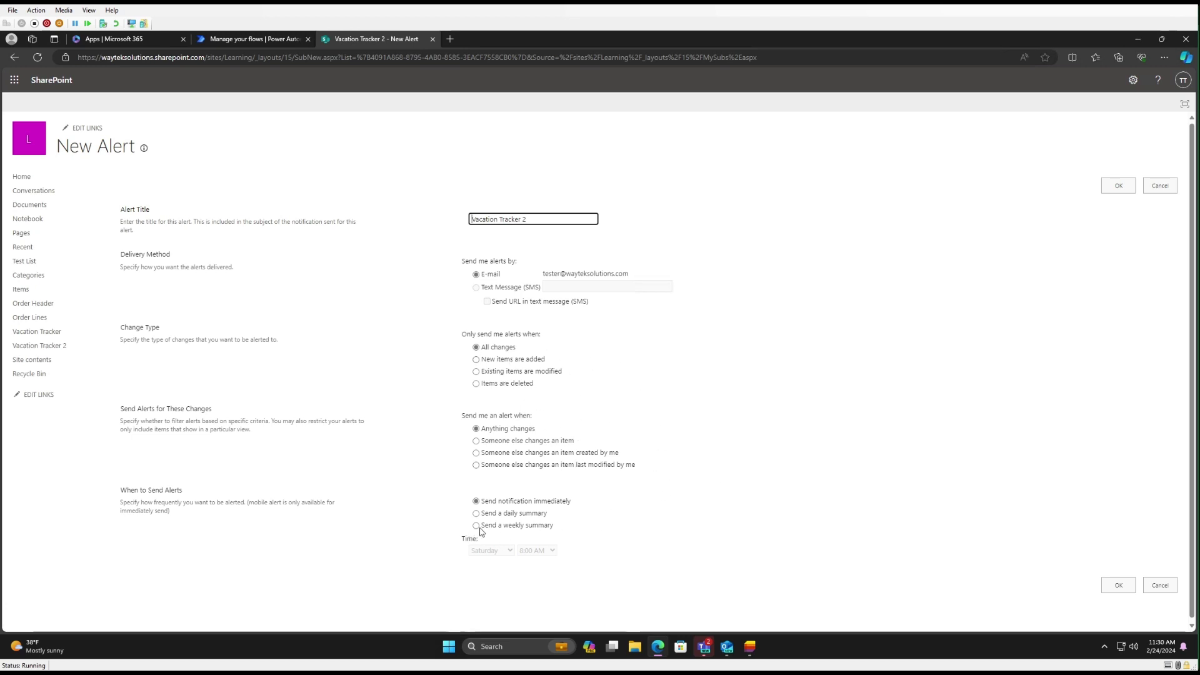
pyautogui.click(524, 518)
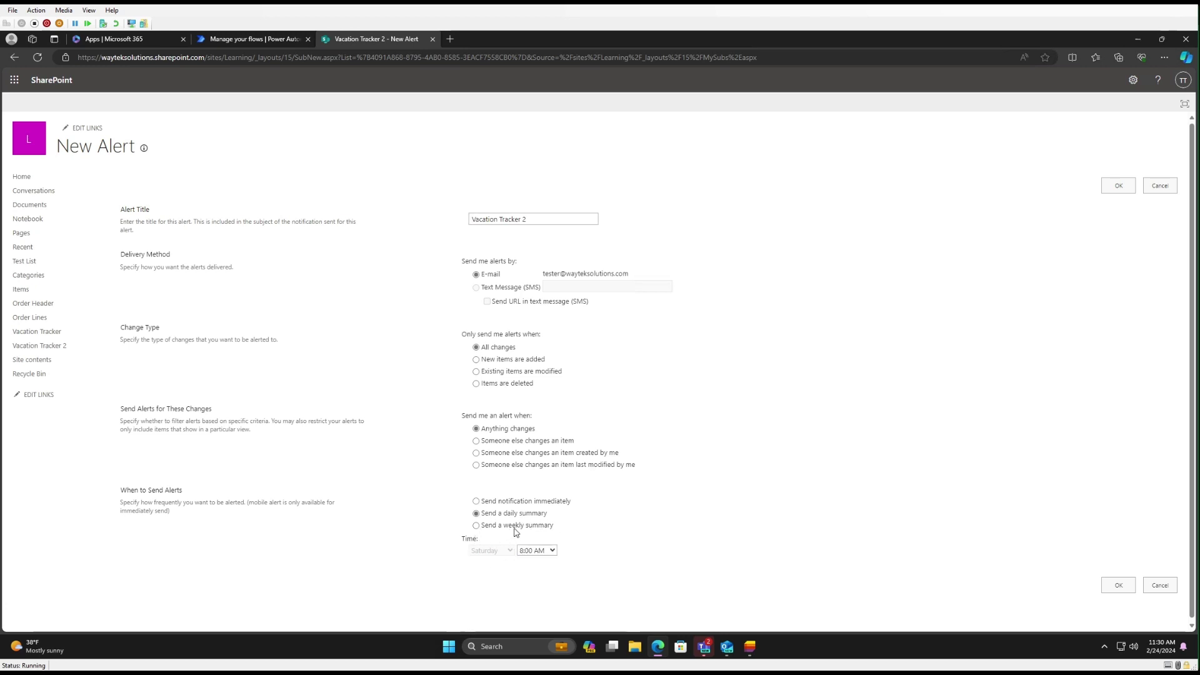
pyautogui.click(515, 526)
pyautogui.click(499, 550)
pyautogui.click(510, 553)
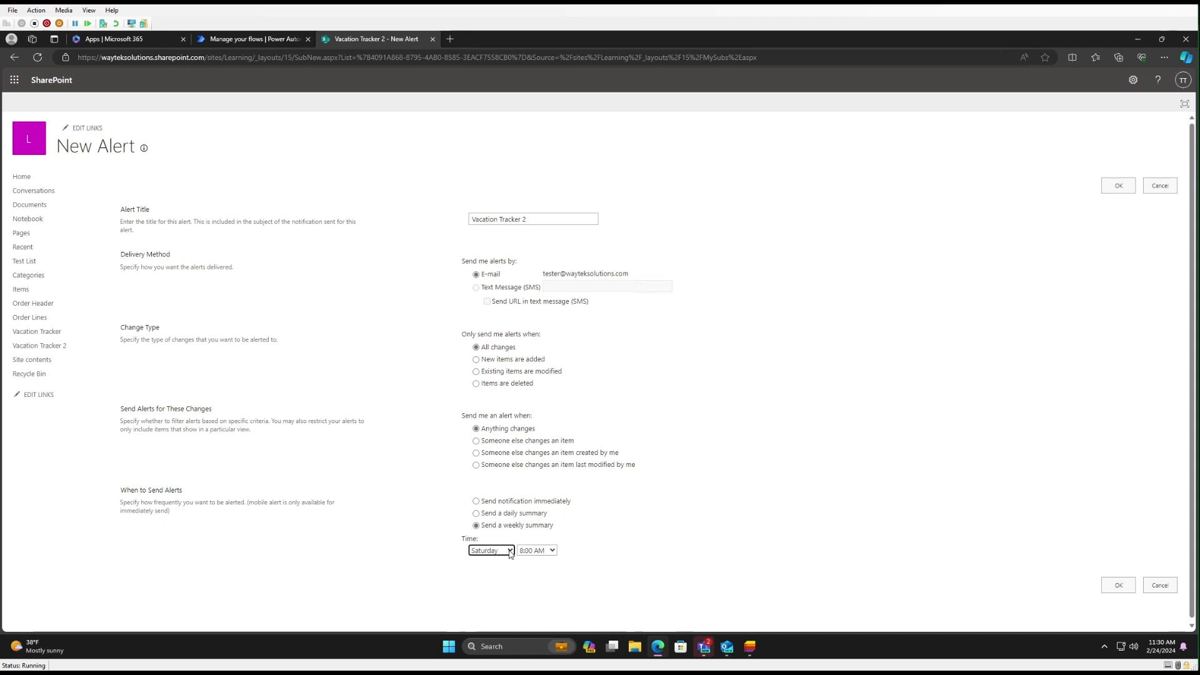
pyautogui.click(660, 508)
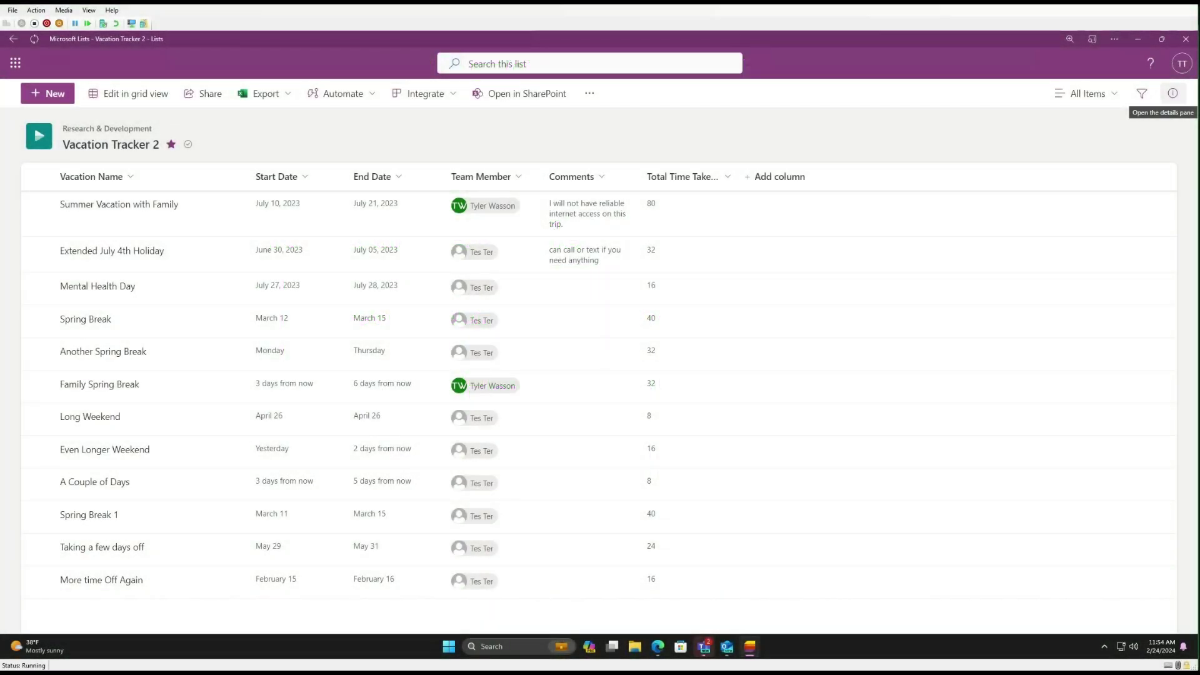
# Step: Switch Vacation Tracker 2 from All Items to Calendar View
pyautogui.click(1091, 95)
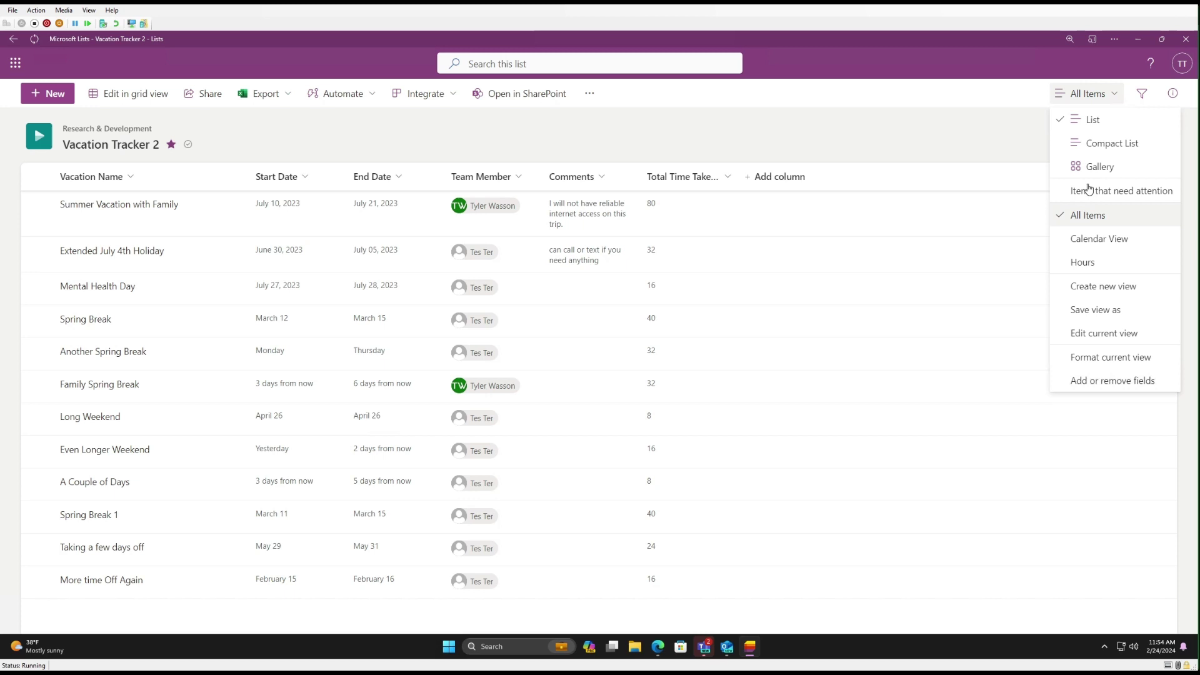
pyautogui.click(1100, 239)
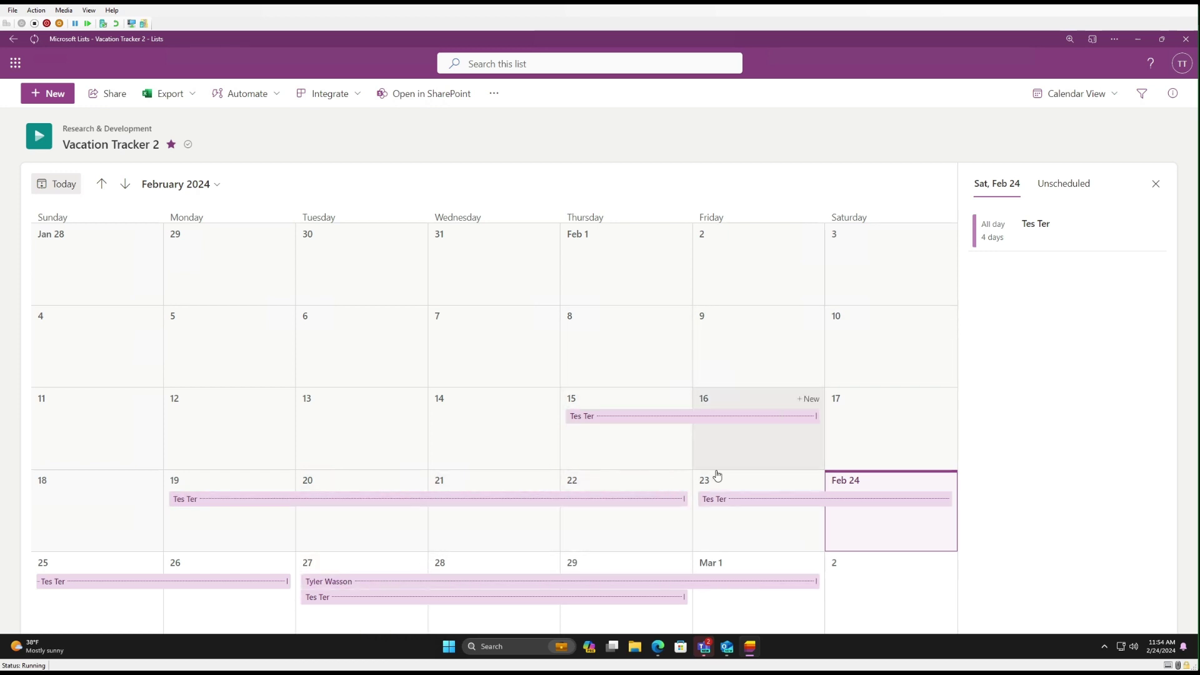
# Step: Open conditional formatting for the calendar view and edit its existing rule
pyautogui.click(1096, 104)
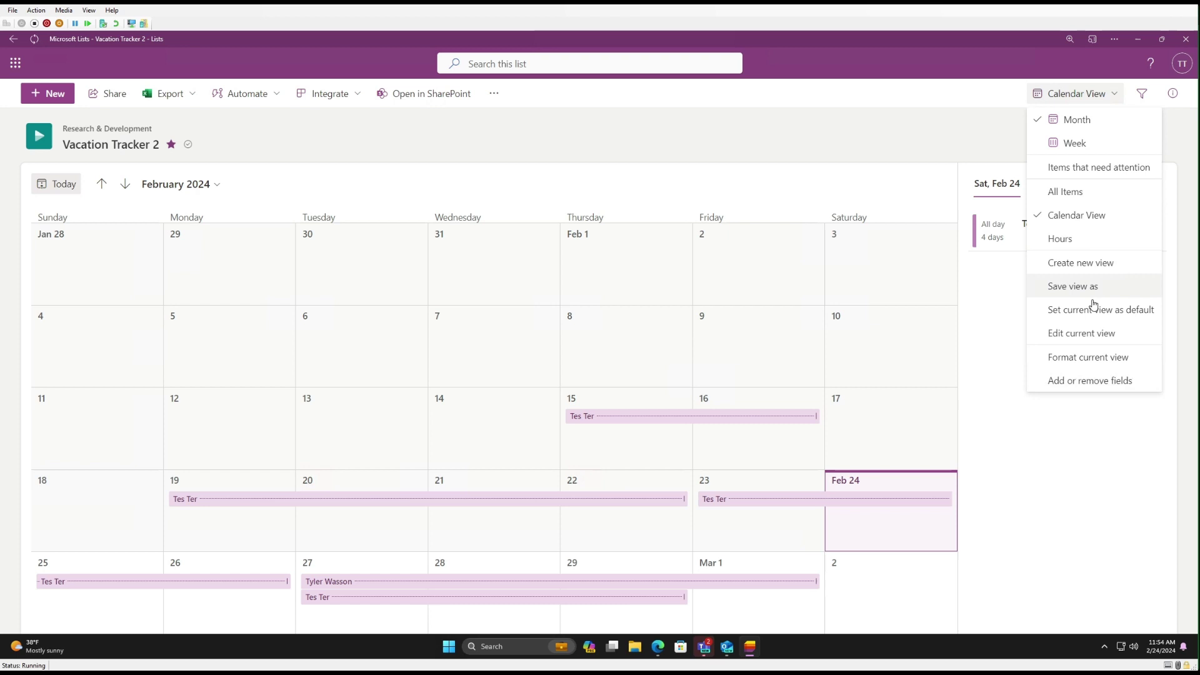
pyautogui.click(1086, 357)
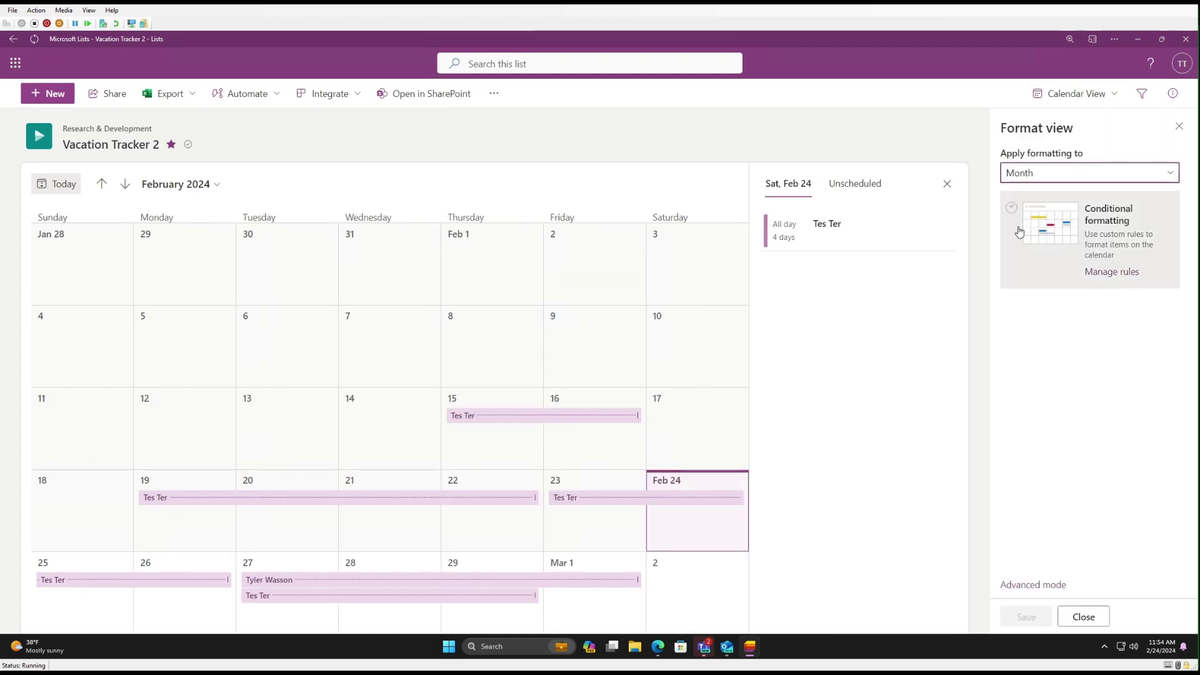
pyautogui.click(1012, 209)
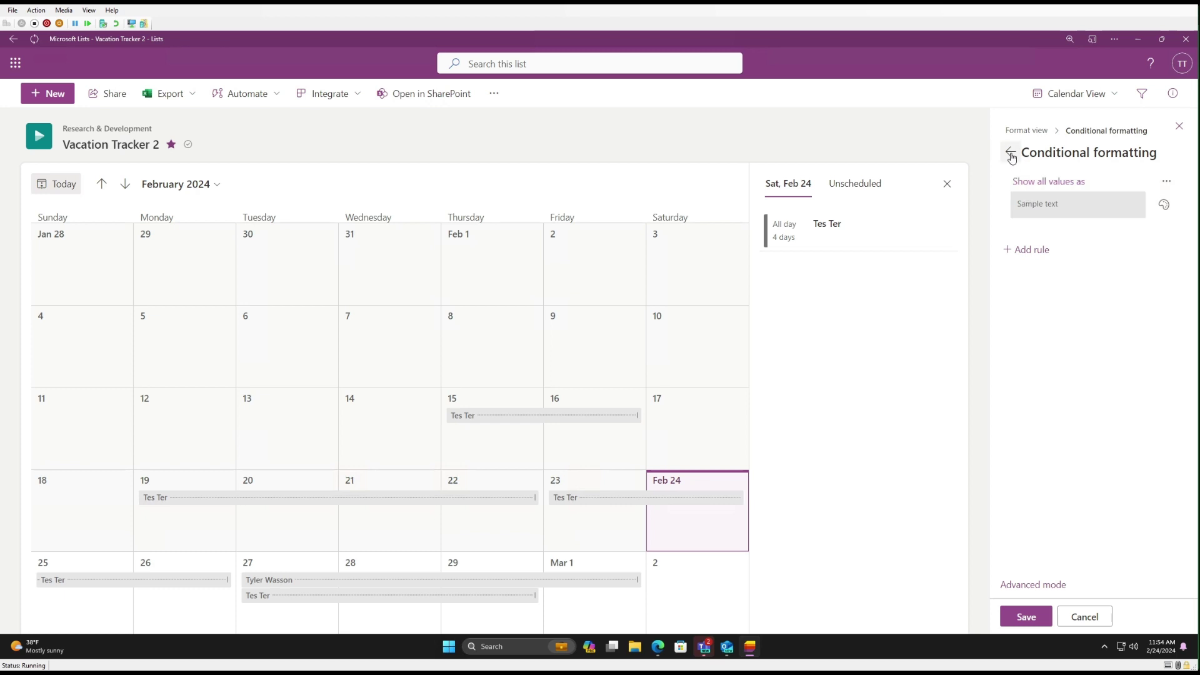
pyautogui.click(1167, 185)
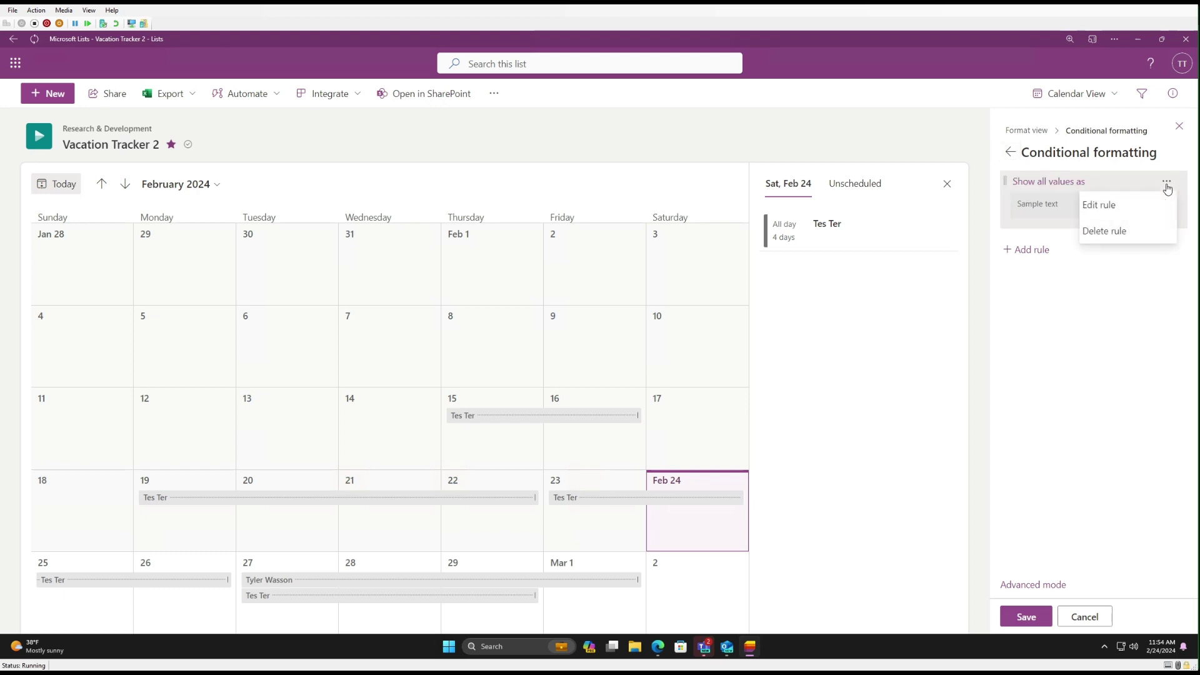
pyautogui.click(1123, 207)
# Step: Make entries green when Team Member is equal to the chosen colleague, and save the rule
pyautogui.click(1165, 207)
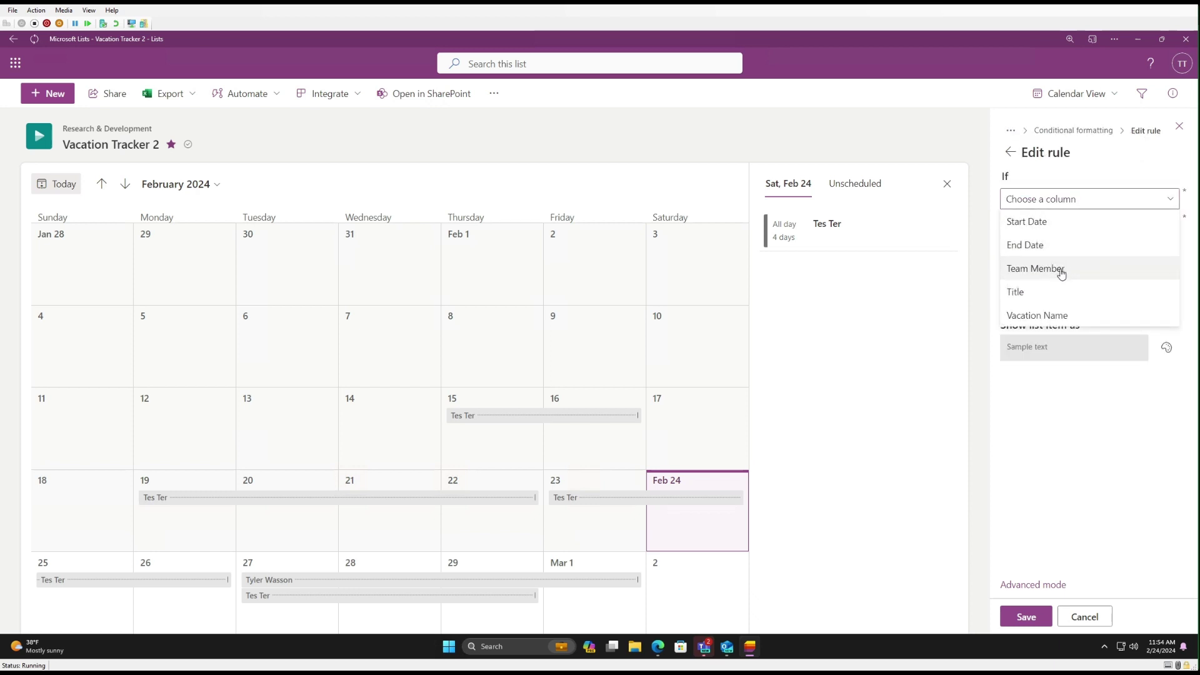
pyautogui.click(1062, 270)
pyautogui.click(1165, 226)
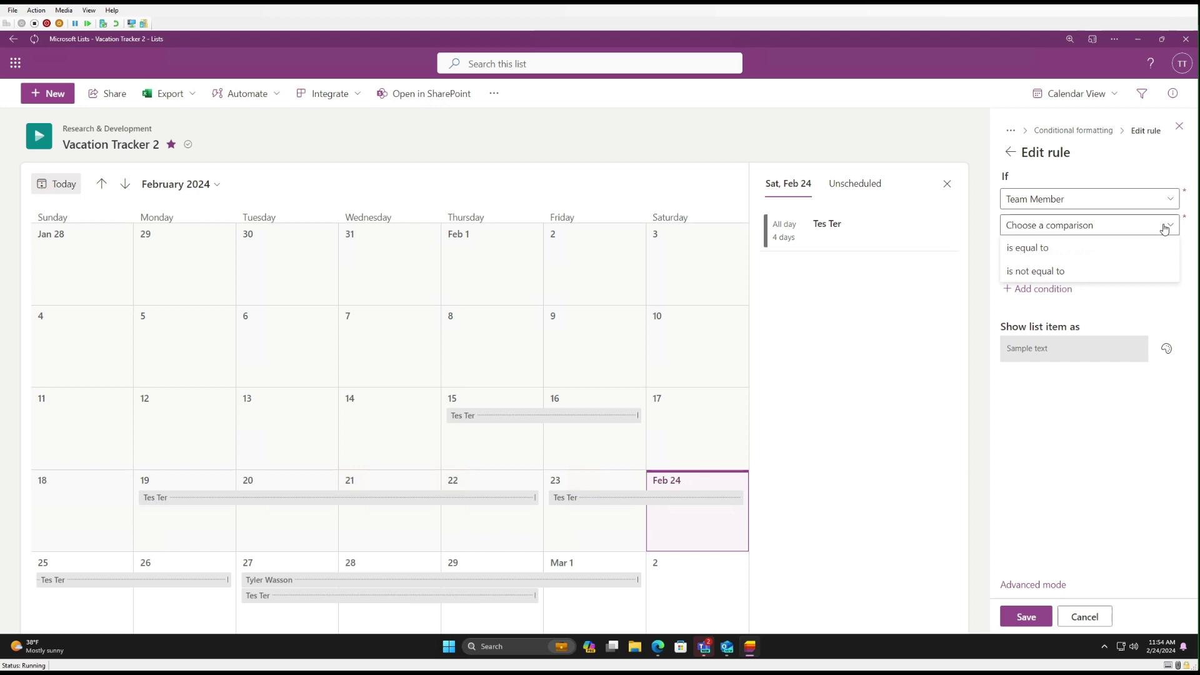
pyautogui.click(1073, 250)
pyautogui.click(1097, 253)
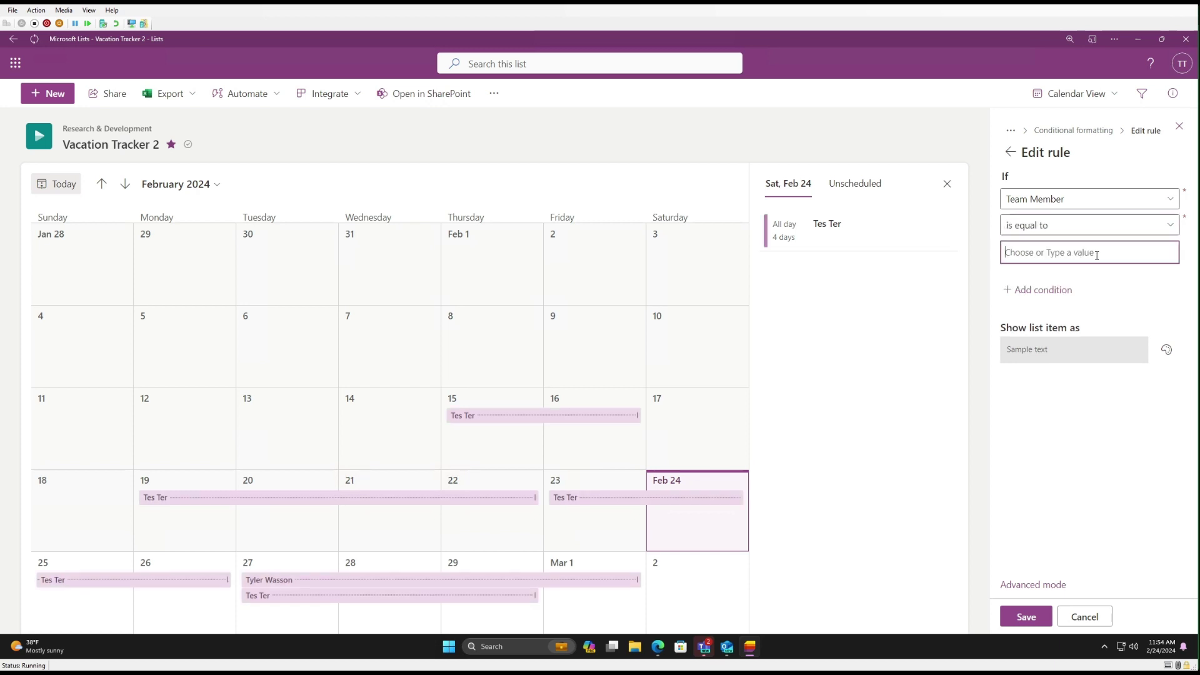
pyautogui.write('ty')
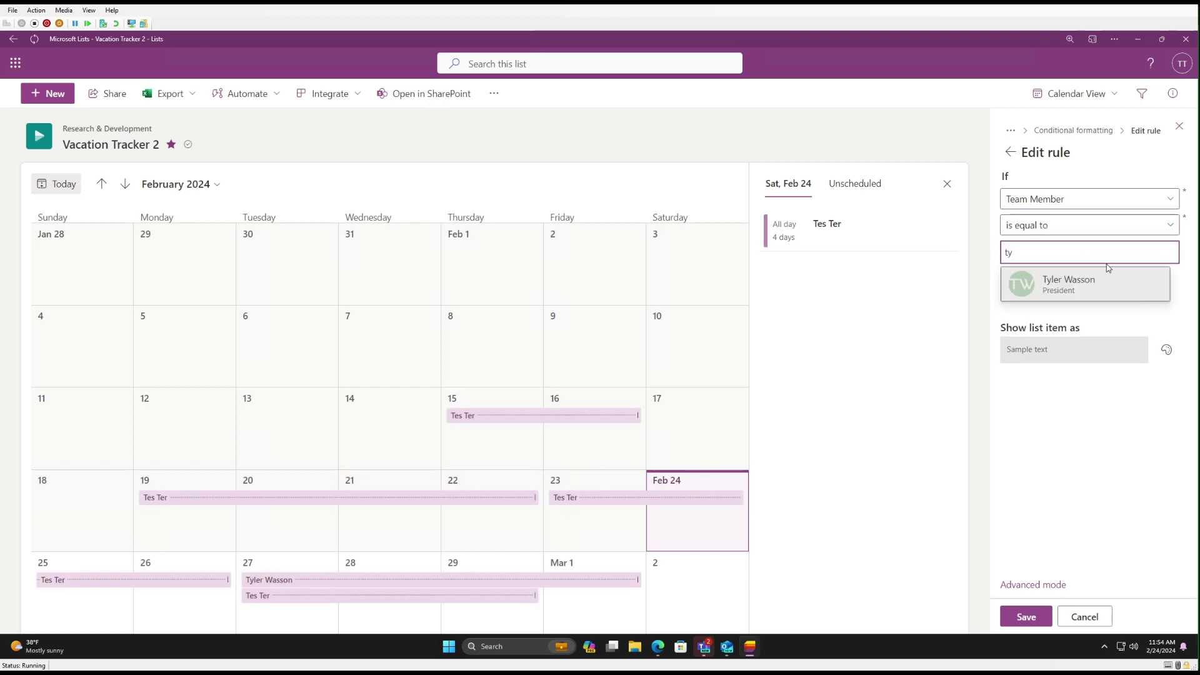
pyautogui.click(1115, 277)
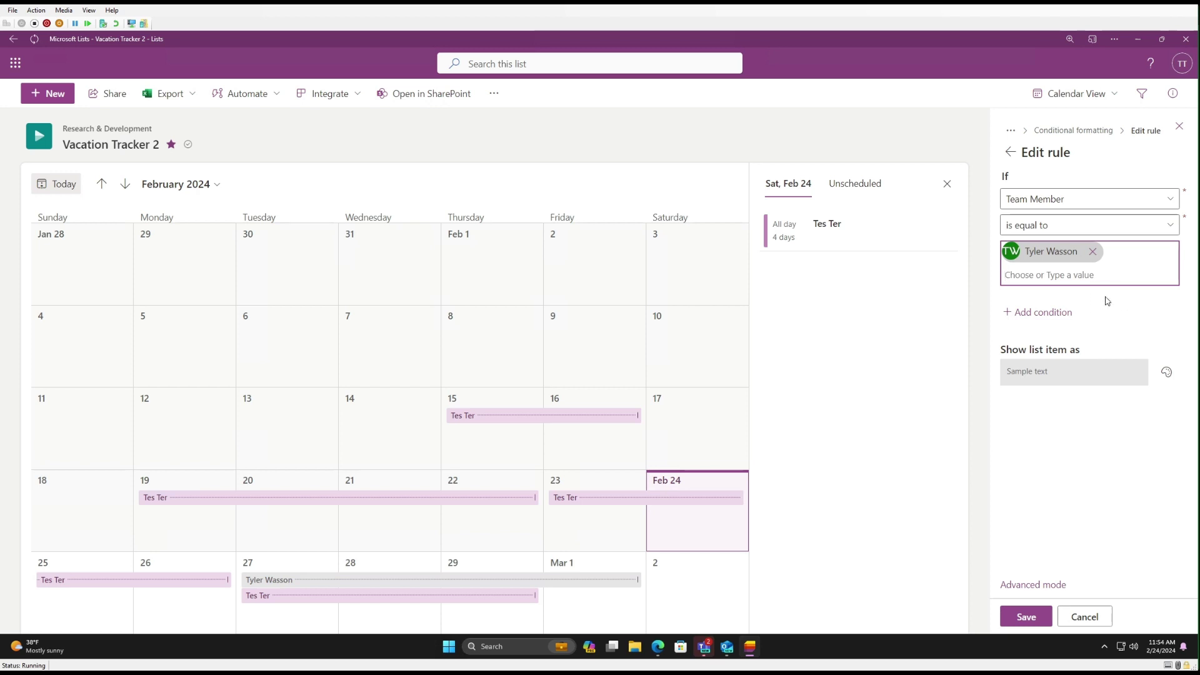
pyautogui.click(1167, 372)
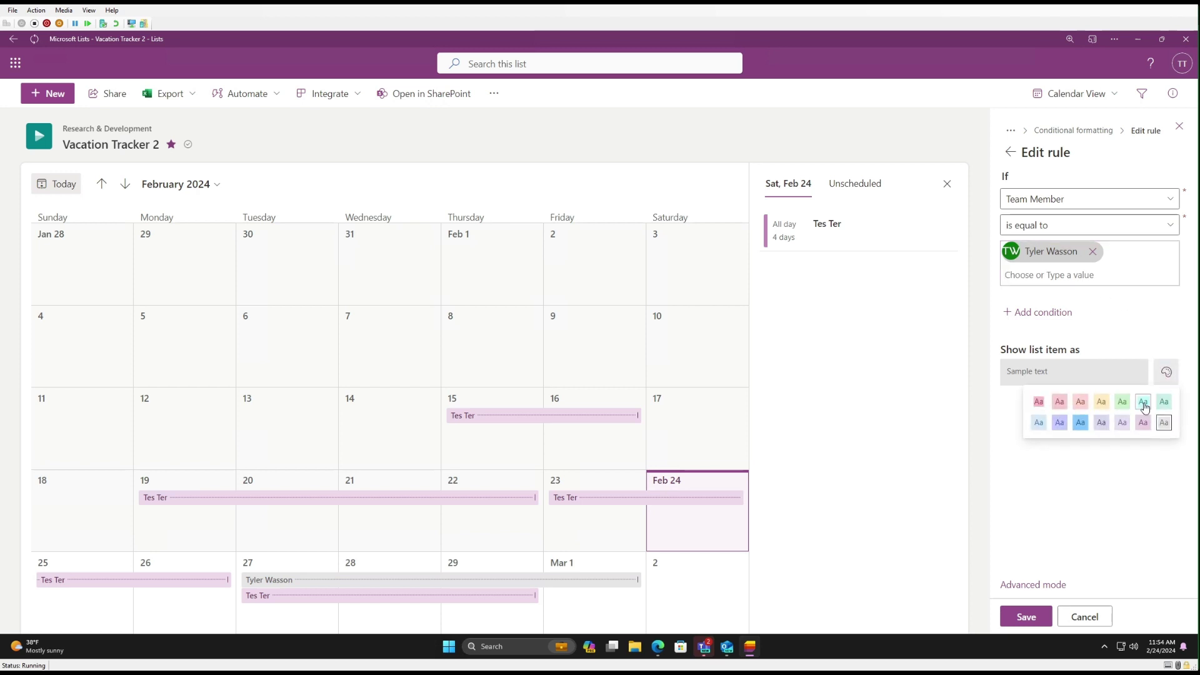
pyautogui.click(1123, 407)
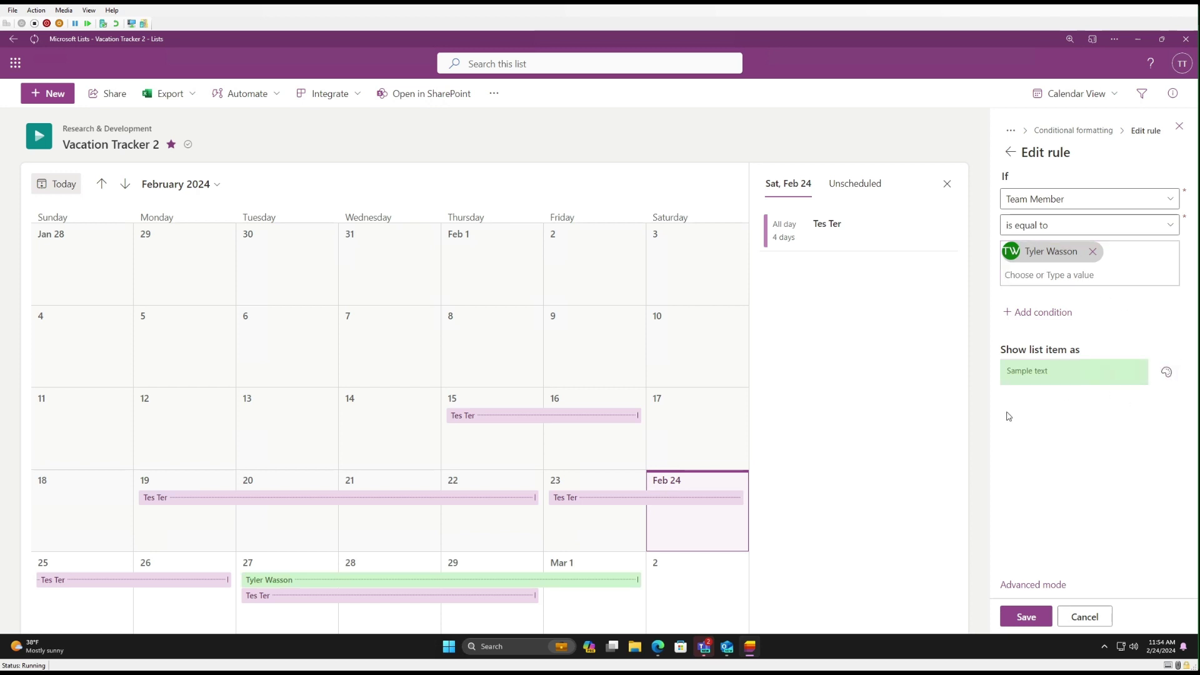
pyautogui.click(1025, 619)
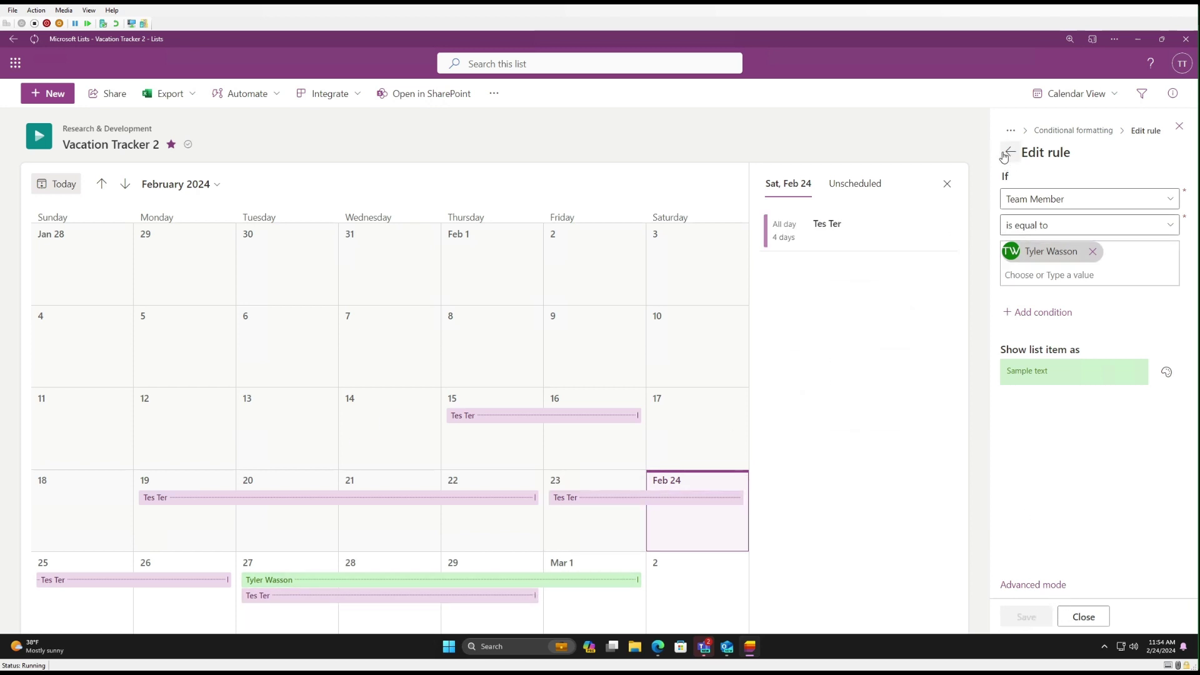
pyautogui.click(1005, 156)
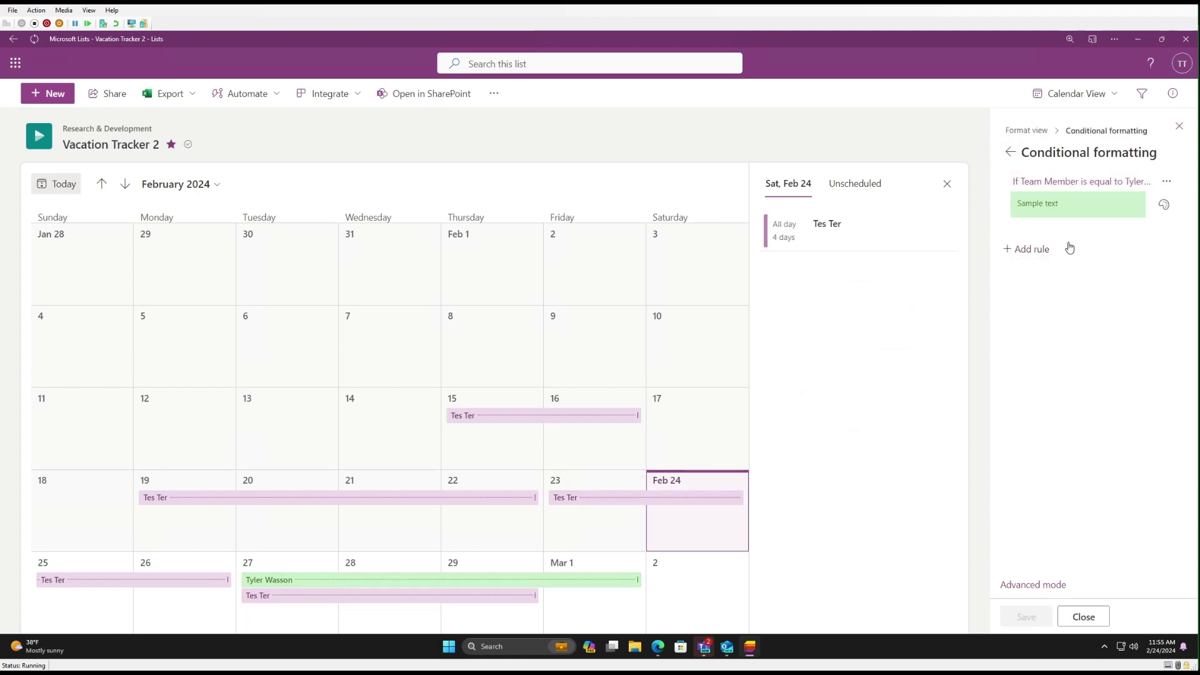
# Step: Add a blue formatting rule for entries where Team Member equals the second colleague, then close the pane
pyautogui.click(1033, 249)
pyautogui.click(1093, 201)
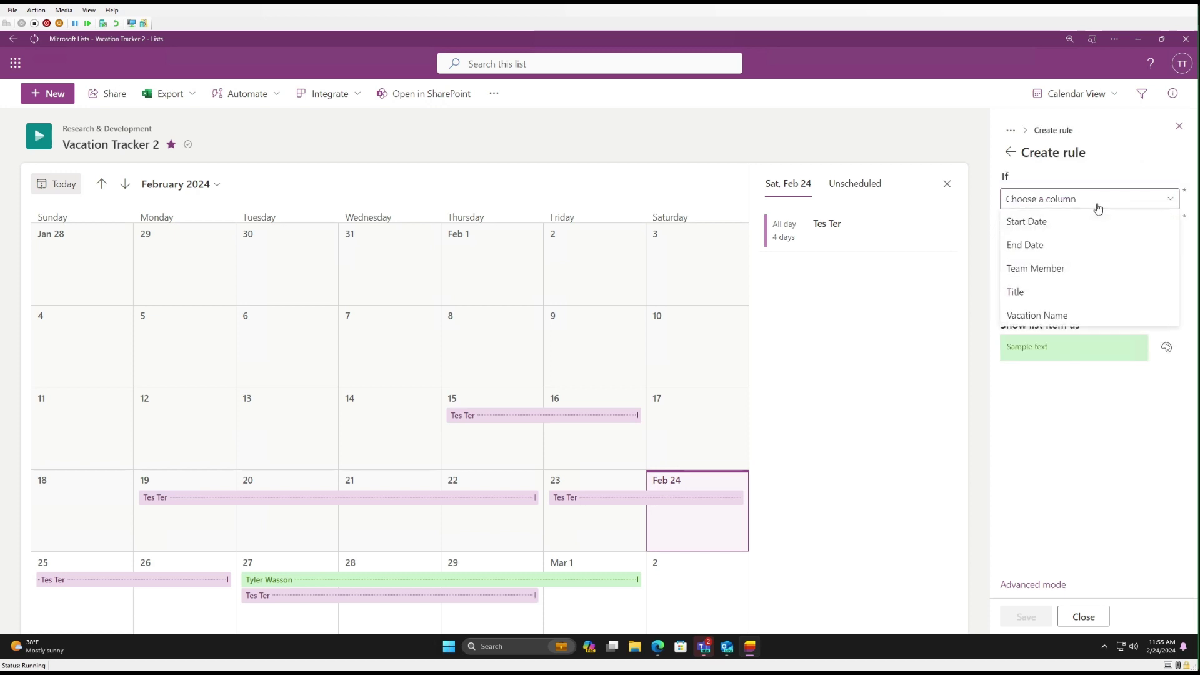
pyautogui.click(1075, 267)
pyautogui.click(1150, 231)
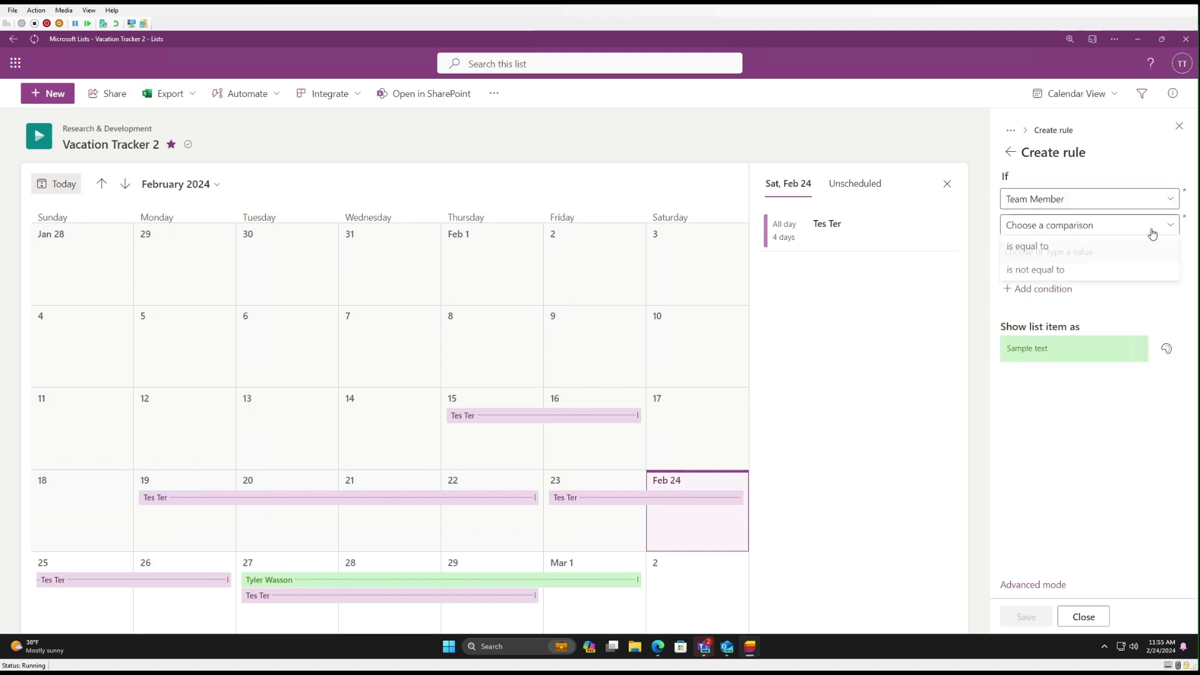
pyautogui.click(1089, 249)
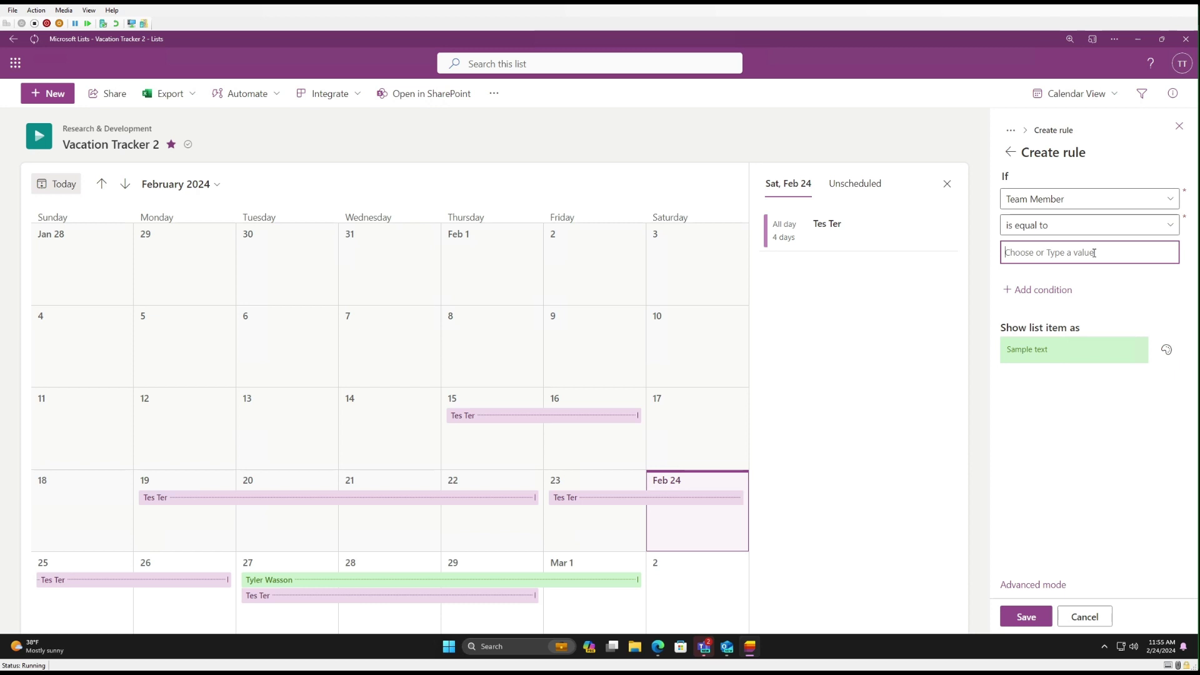
pyautogui.write('tes')
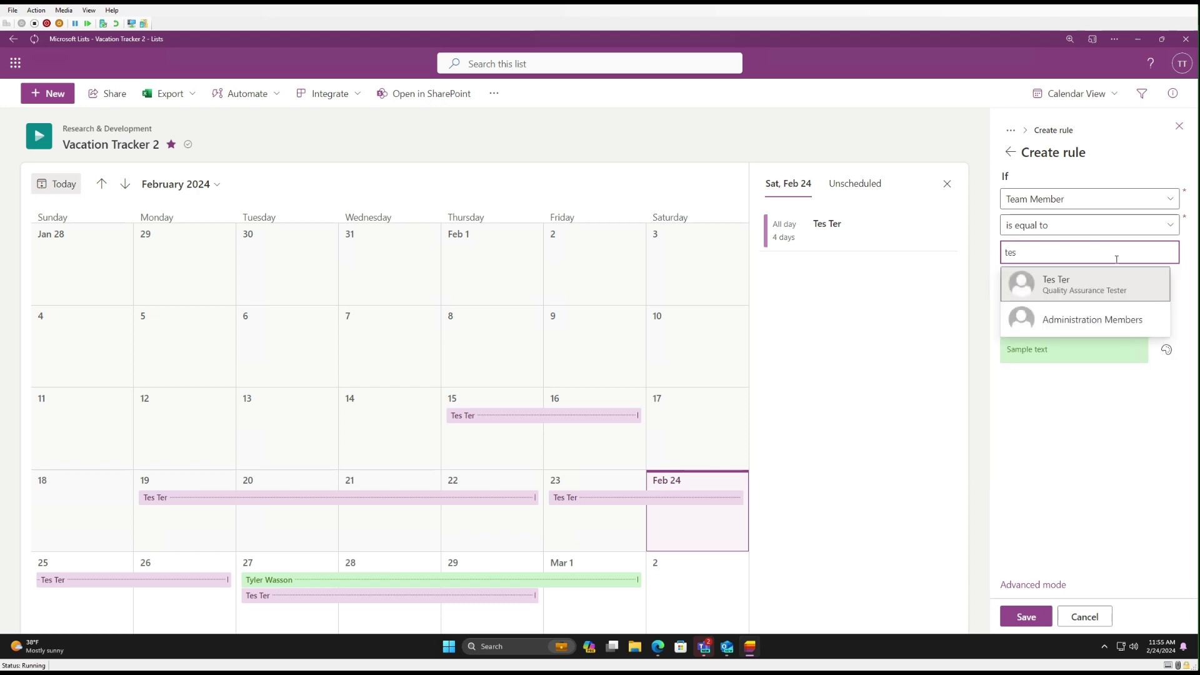
pyautogui.click(1122, 285)
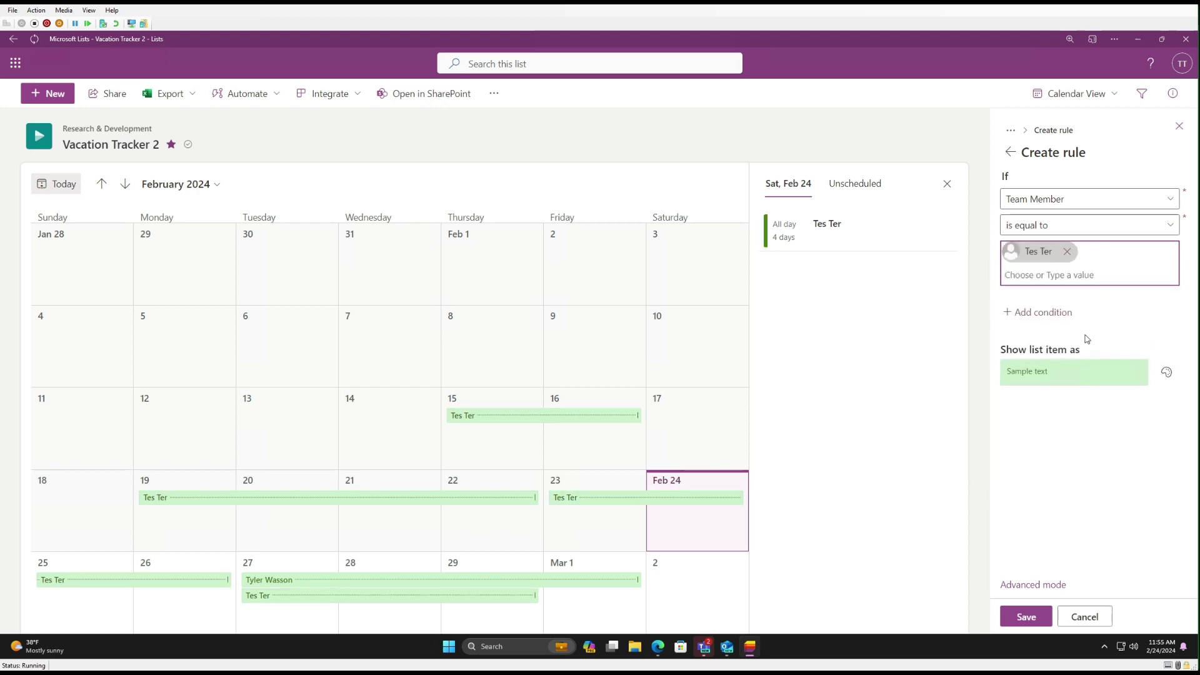
pyautogui.click(1172, 375)
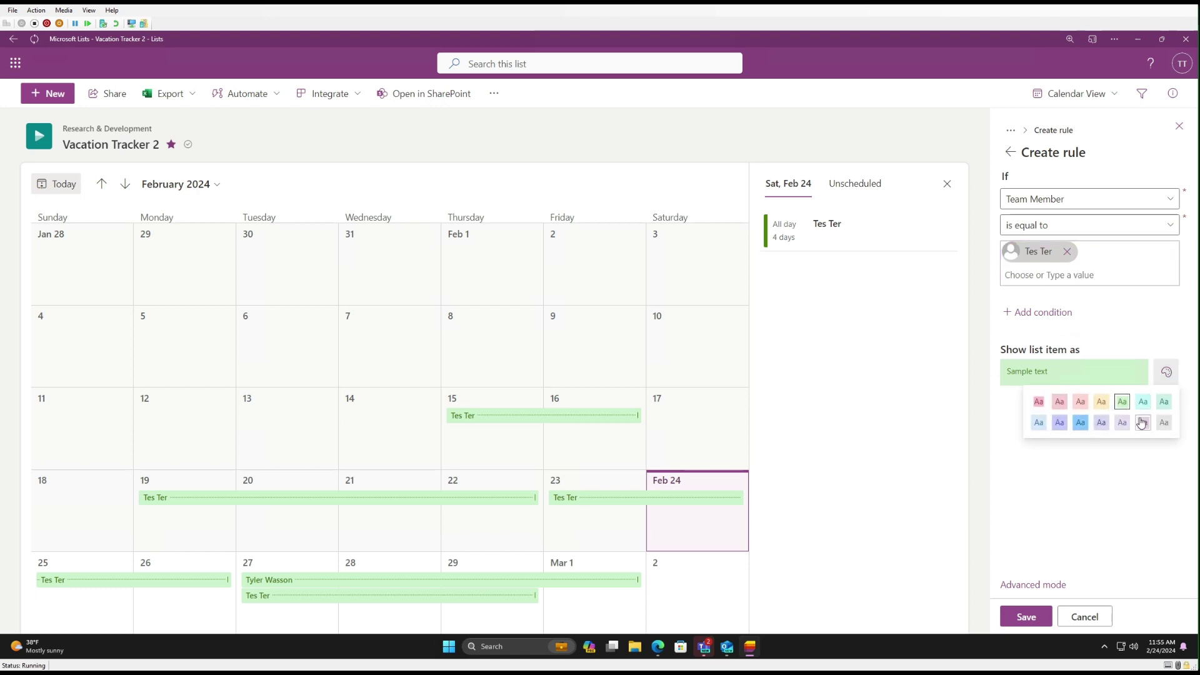
pyautogui.click(1080, 423)
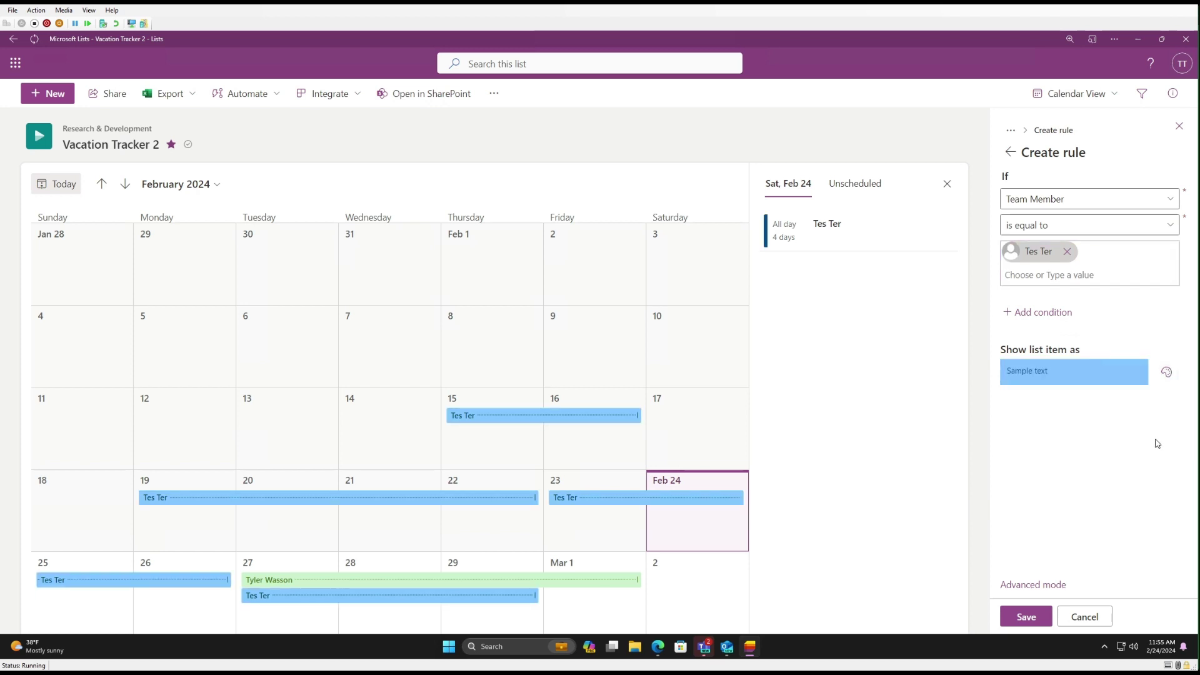
pyautogui.click(1027, 619)
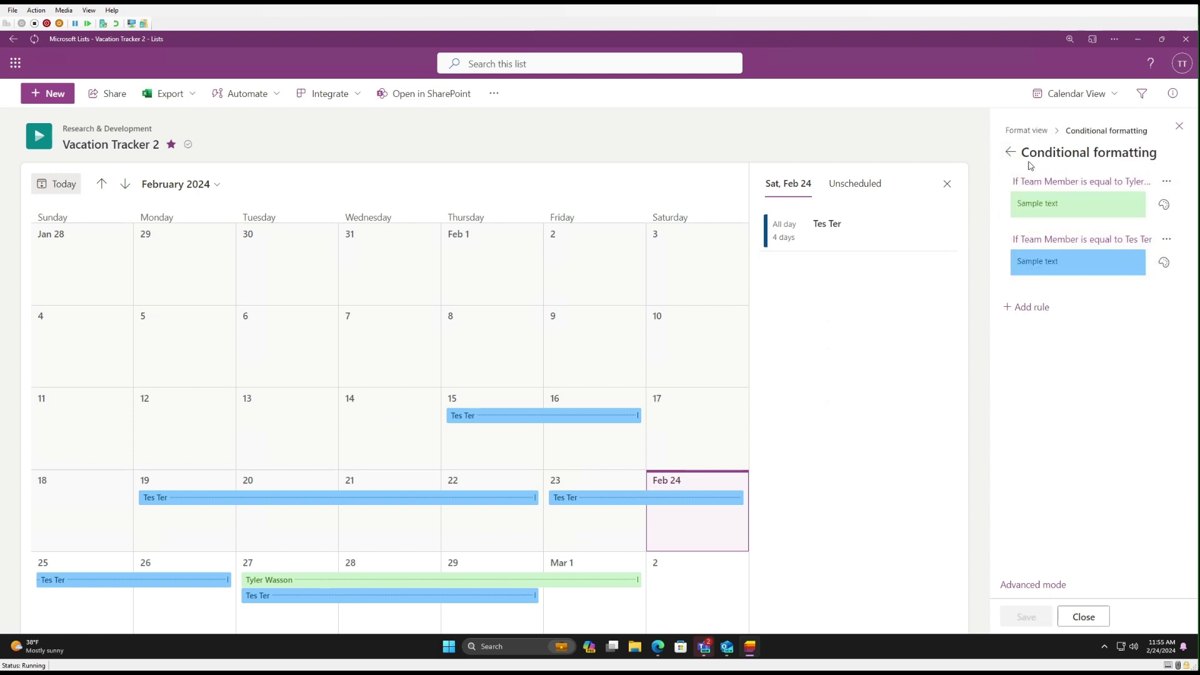
pyautogui.click(1013, 153)
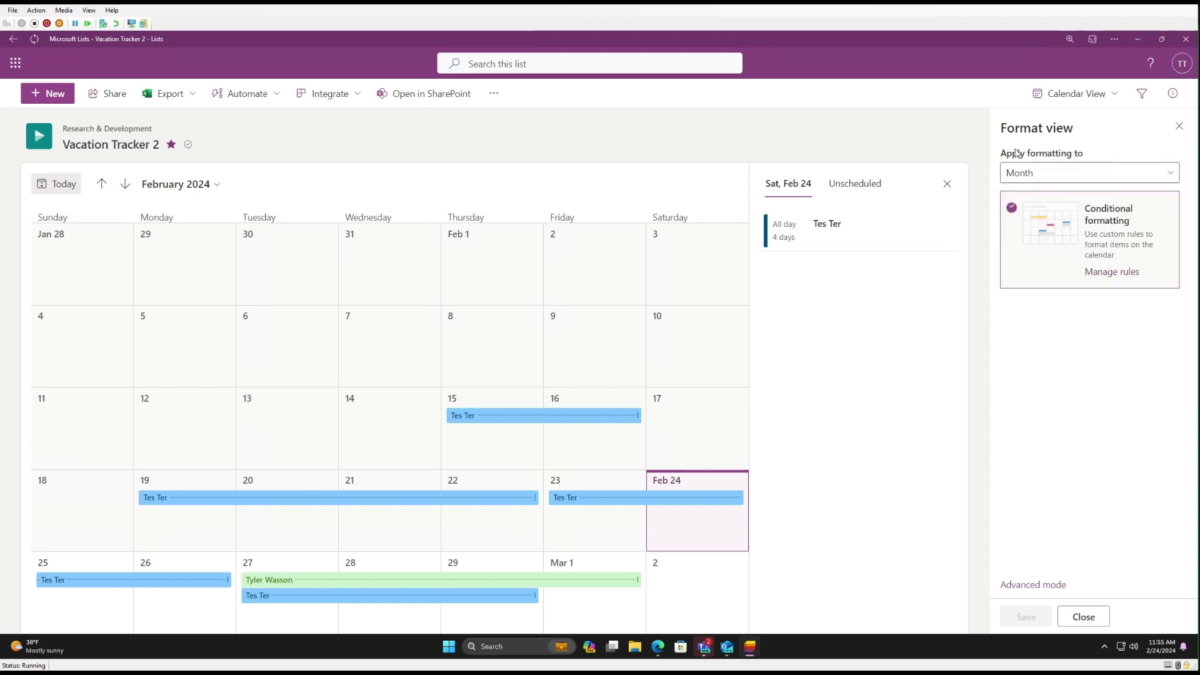
pyautogui.click(1087, 618)
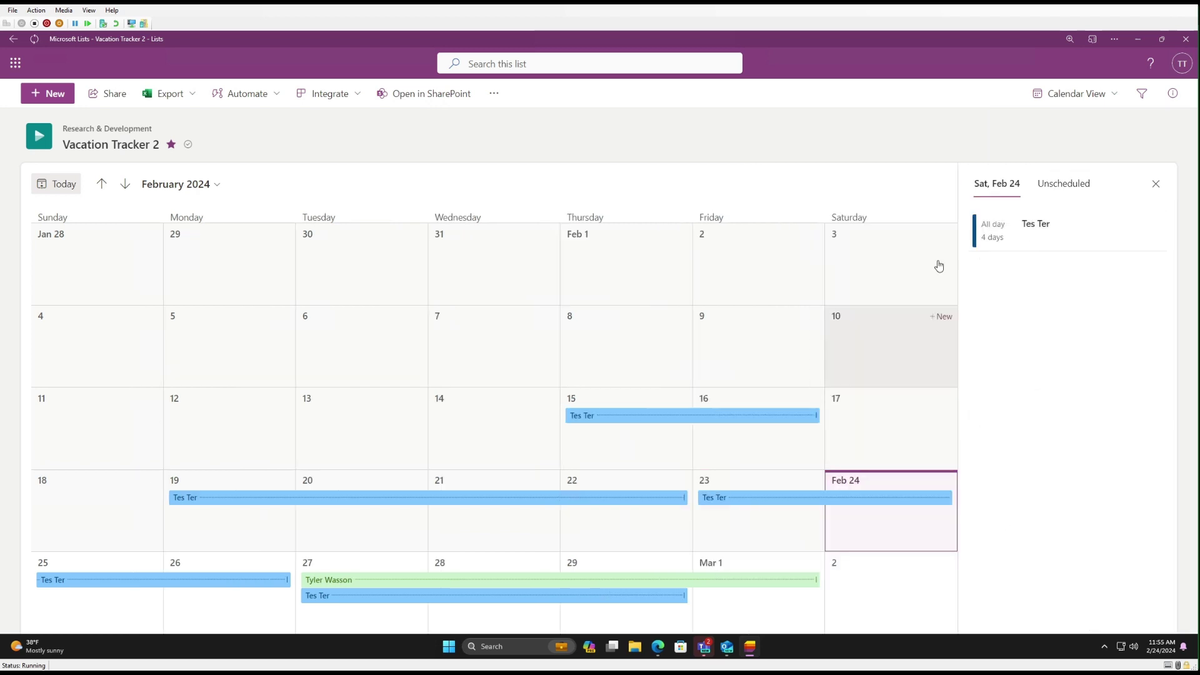
# Step: Page the vacation calendar forward to June 2024, then back to March
pyautogui.click(125, 184)
pyautogui.click(125, 185)
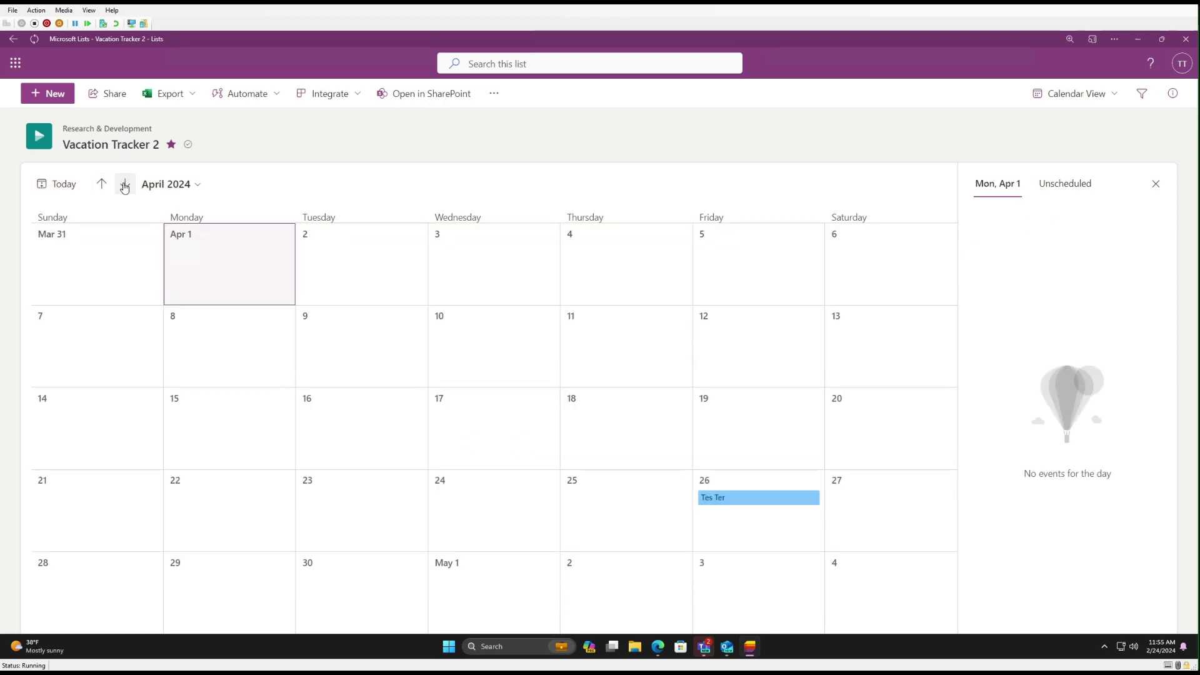
pyautogui.click(125, 184)
pyautogui.click(125, 185)
pyautogui.click(102, 185)
pyautogui.click(102, 184)
pyautogui.click(102, 185)
pyautogui.click(102, 184)
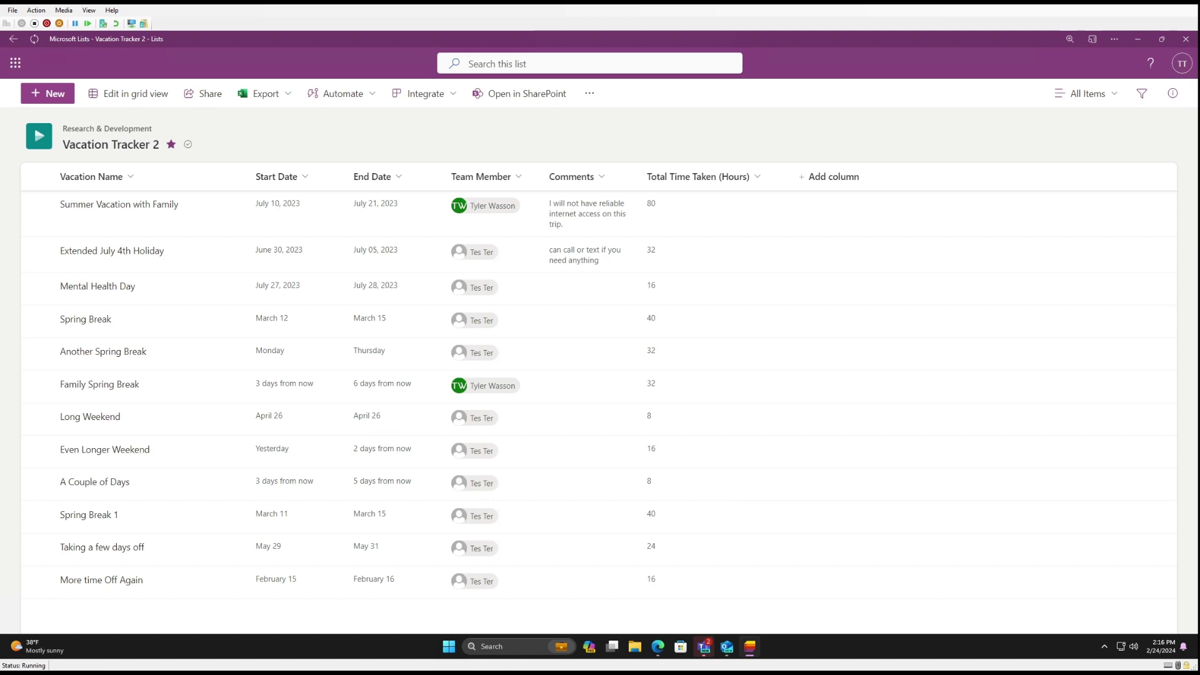
pyautogui.click(678, 178)
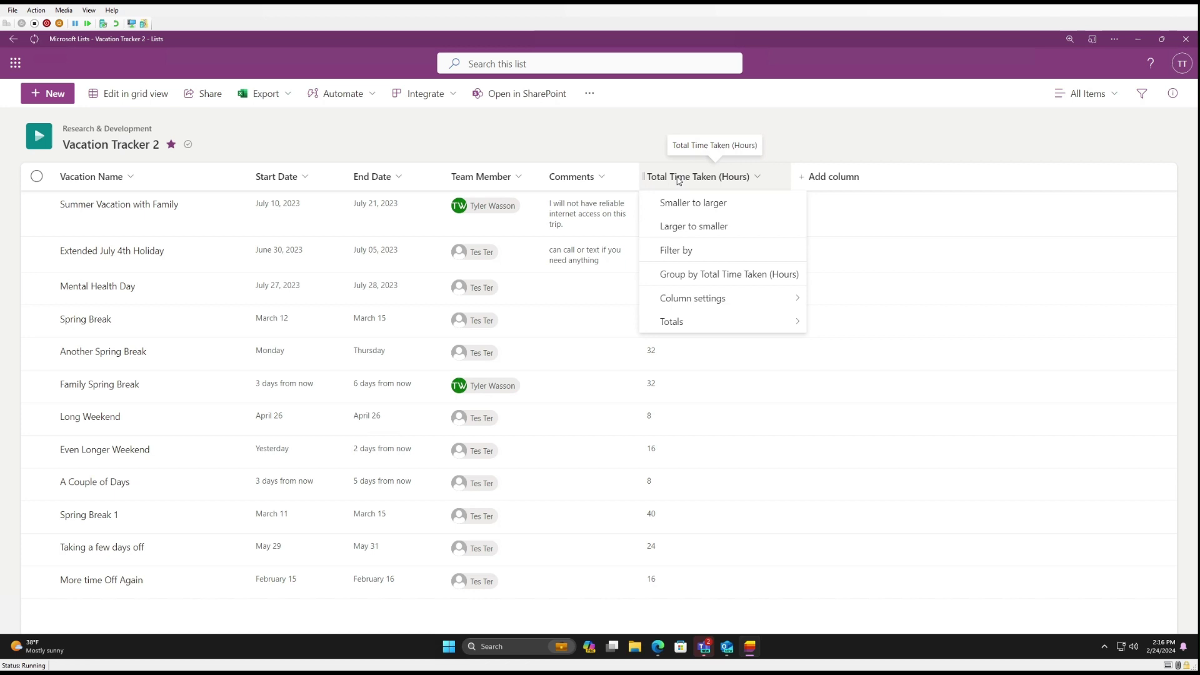
pyautogui.click(808, 143)
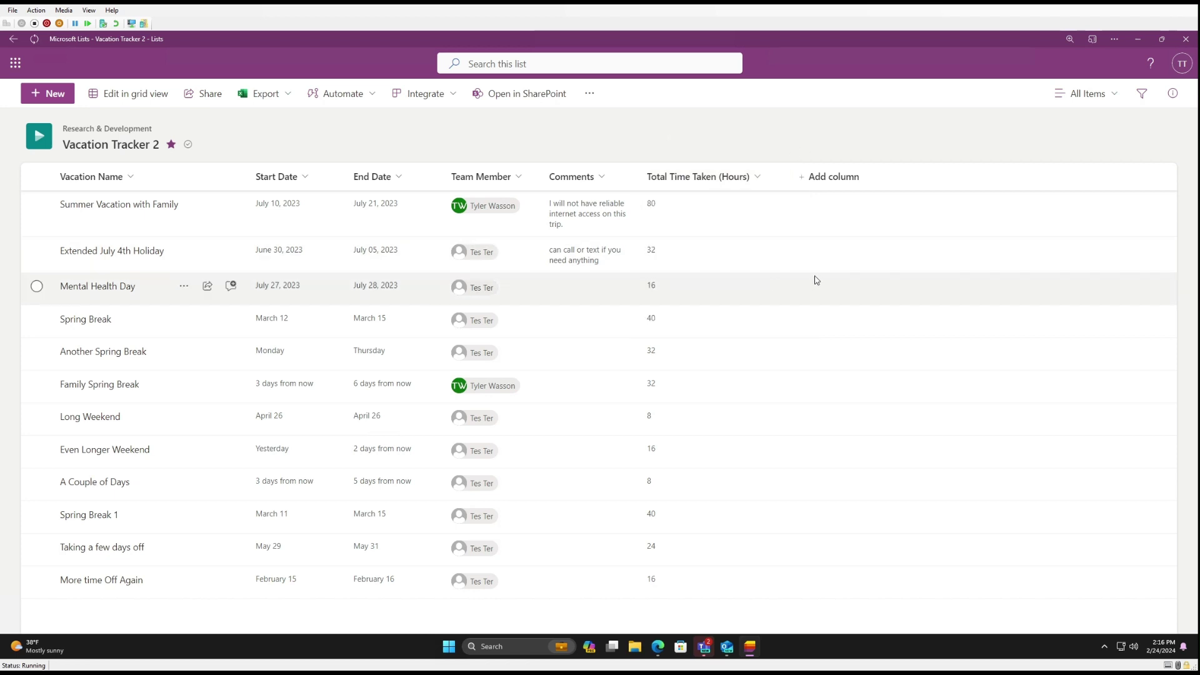
pyautogui.click(131, 206)
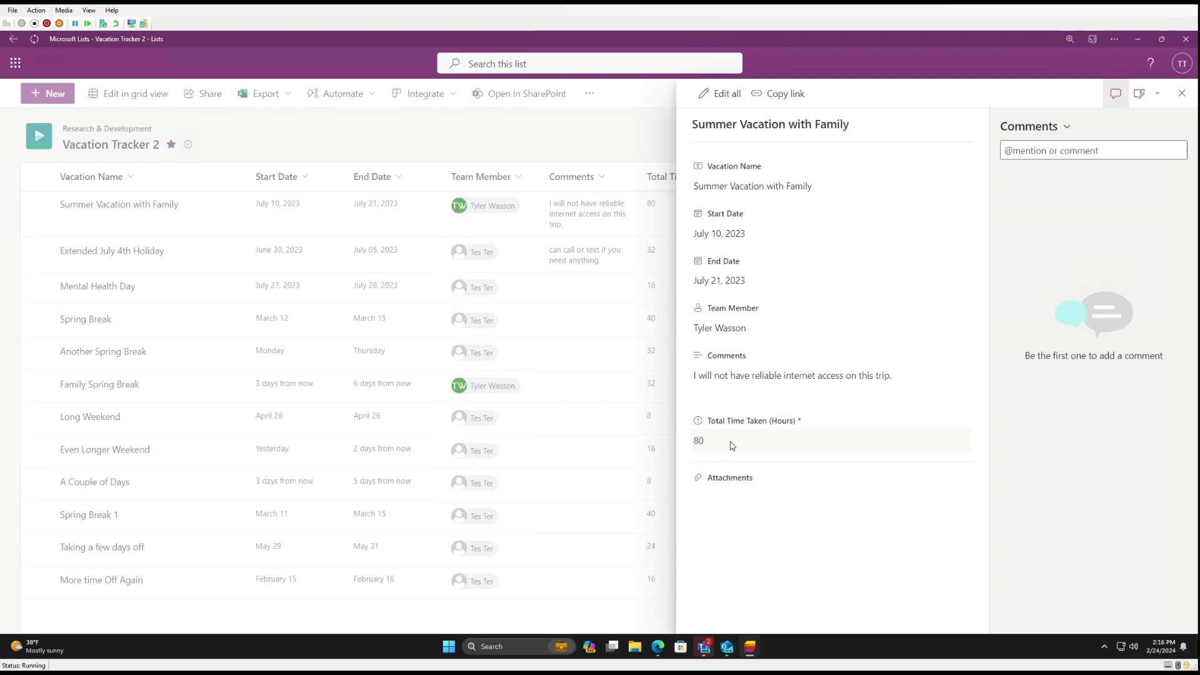
pyautogui.click(1182, 93)
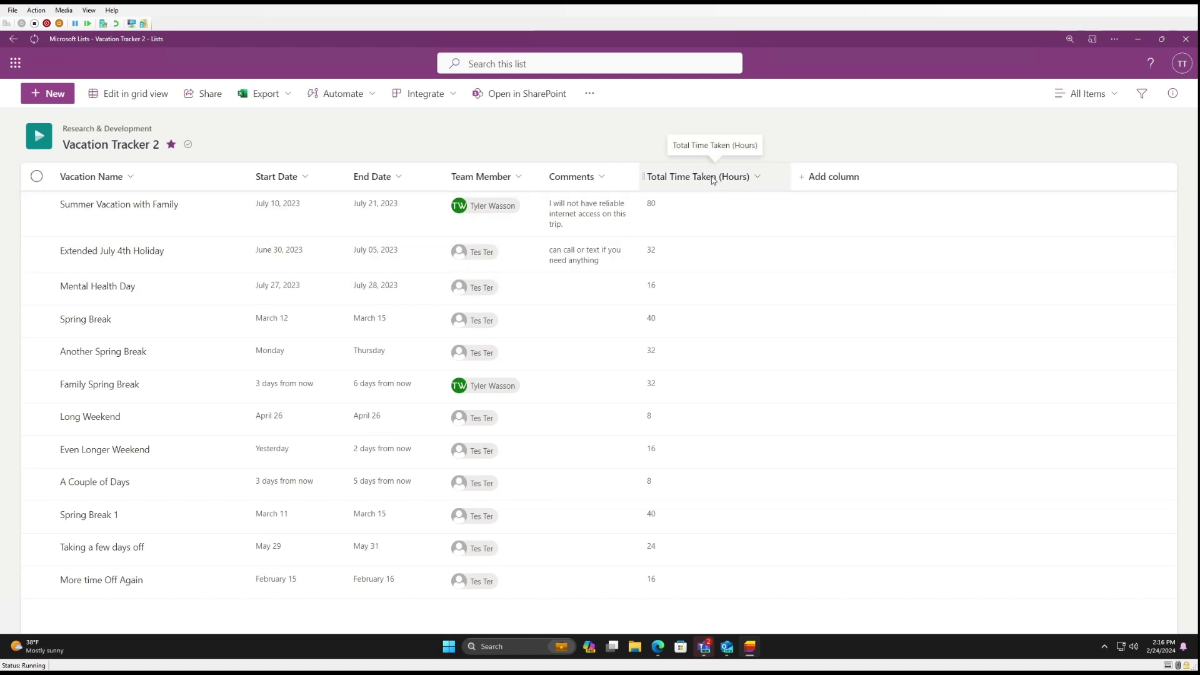
pyautogui.click(850, 178)
pyautogui.click(880, 354)
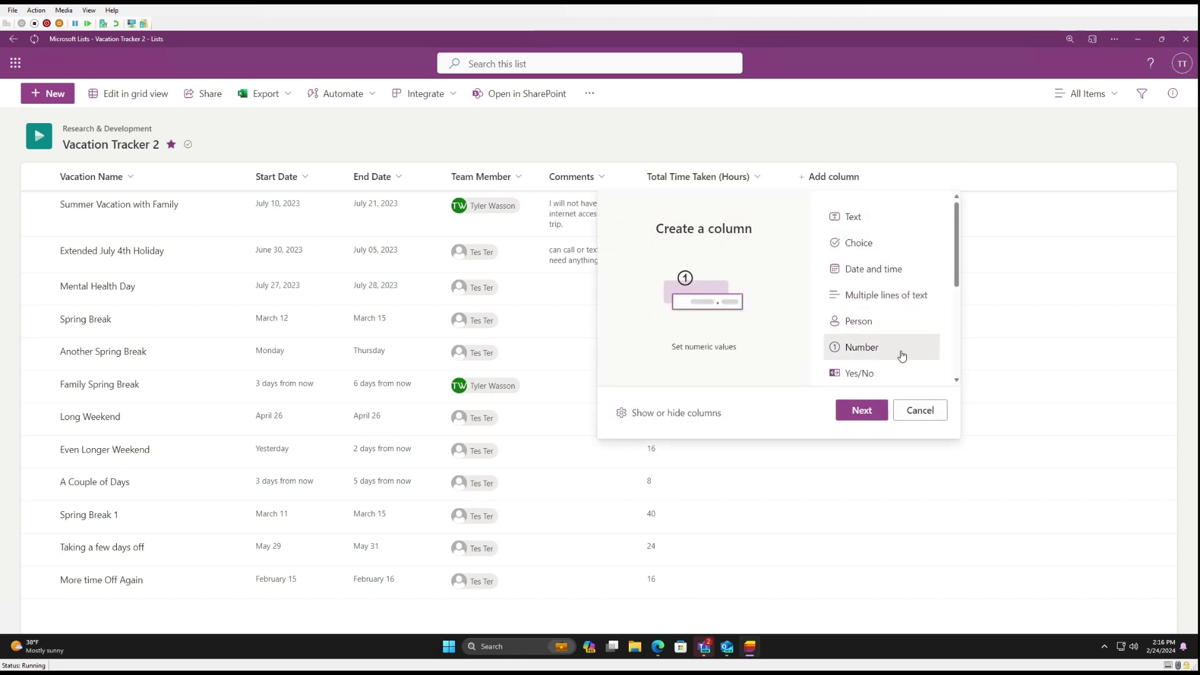
pyautogui.click(861, 410)
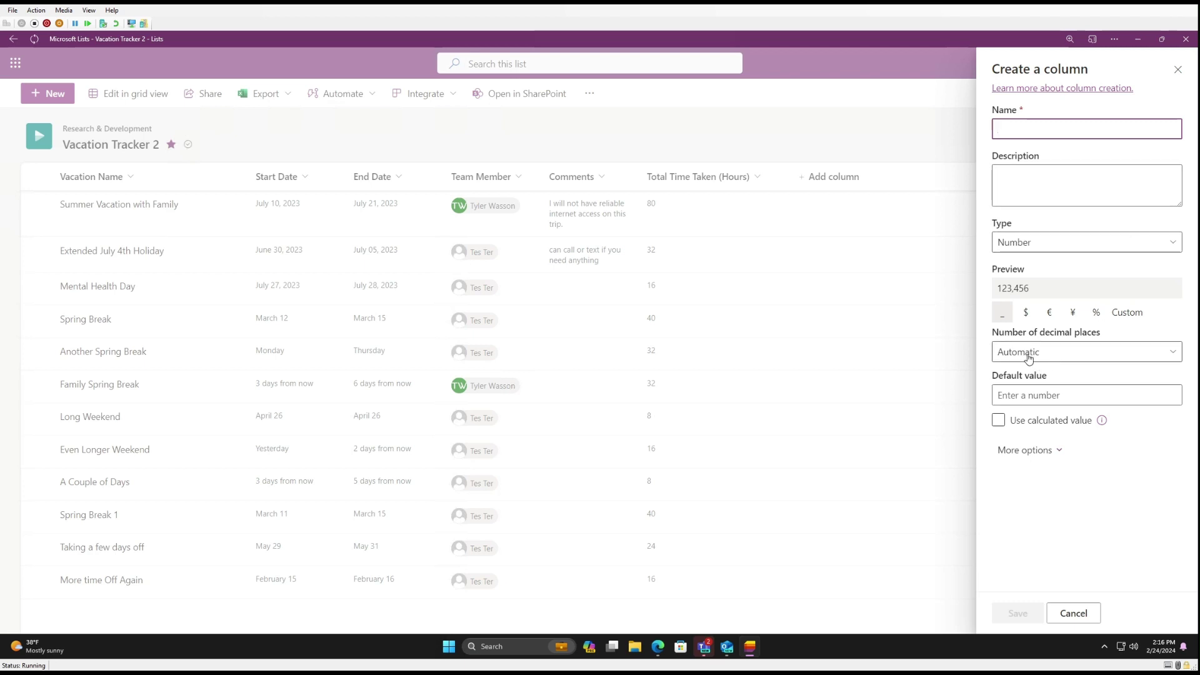
pyautogui.click(1055, 353)
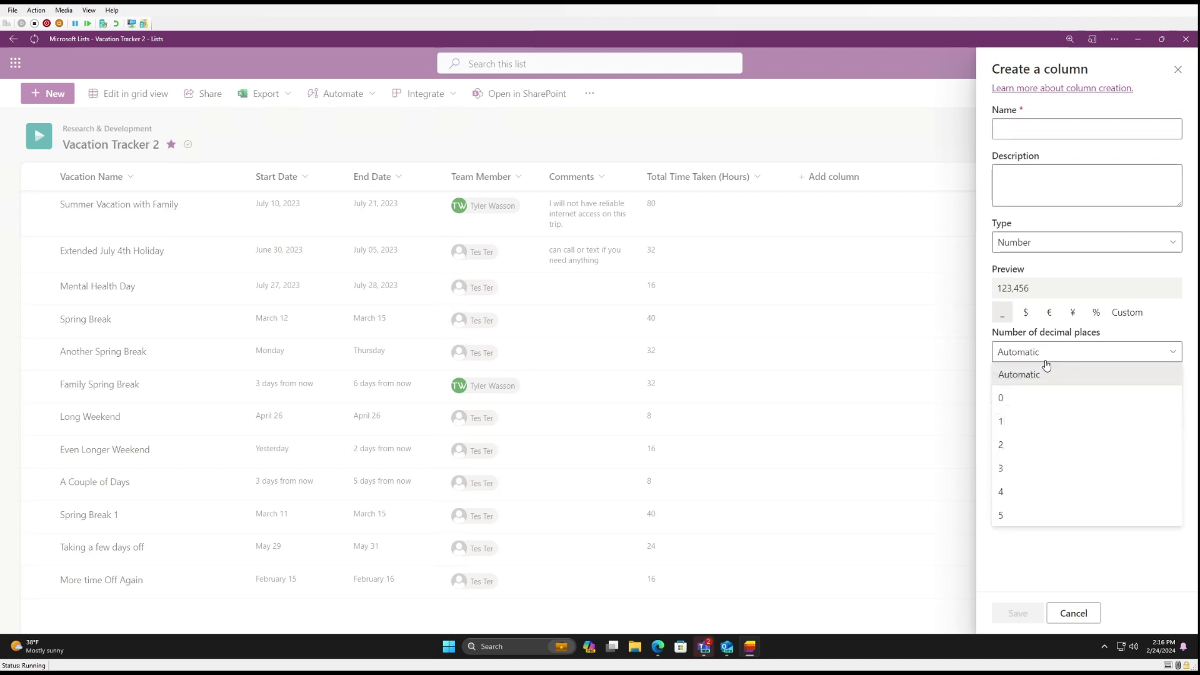
pyautogui.click(1057, 394)
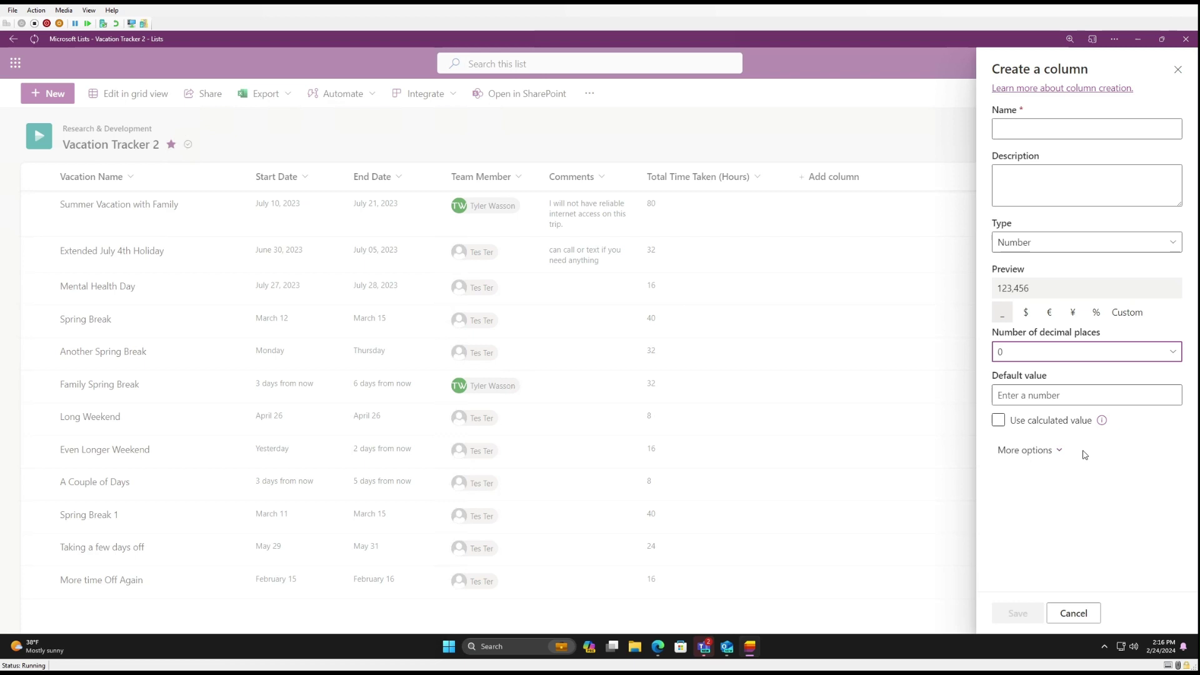
pyautogui.click(1074, 615)
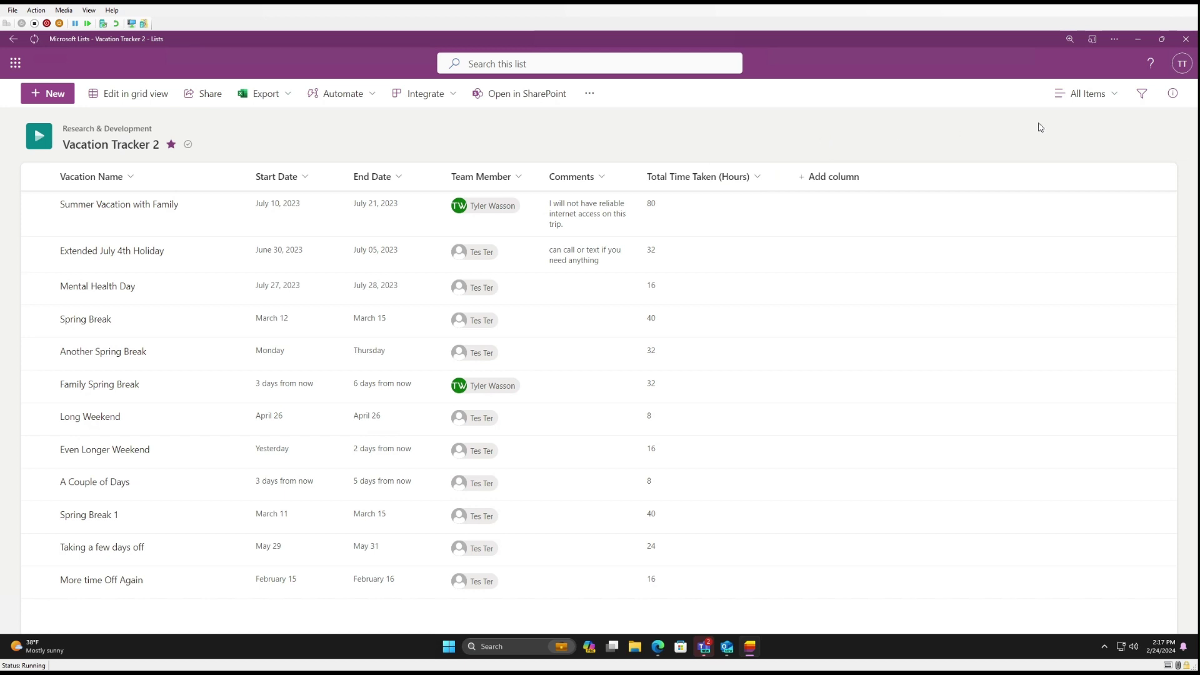
# Step: Switch the vacation list from All Items to the Hours view, totalling 344 hours by team member
pyautogui.click(1093, 100)
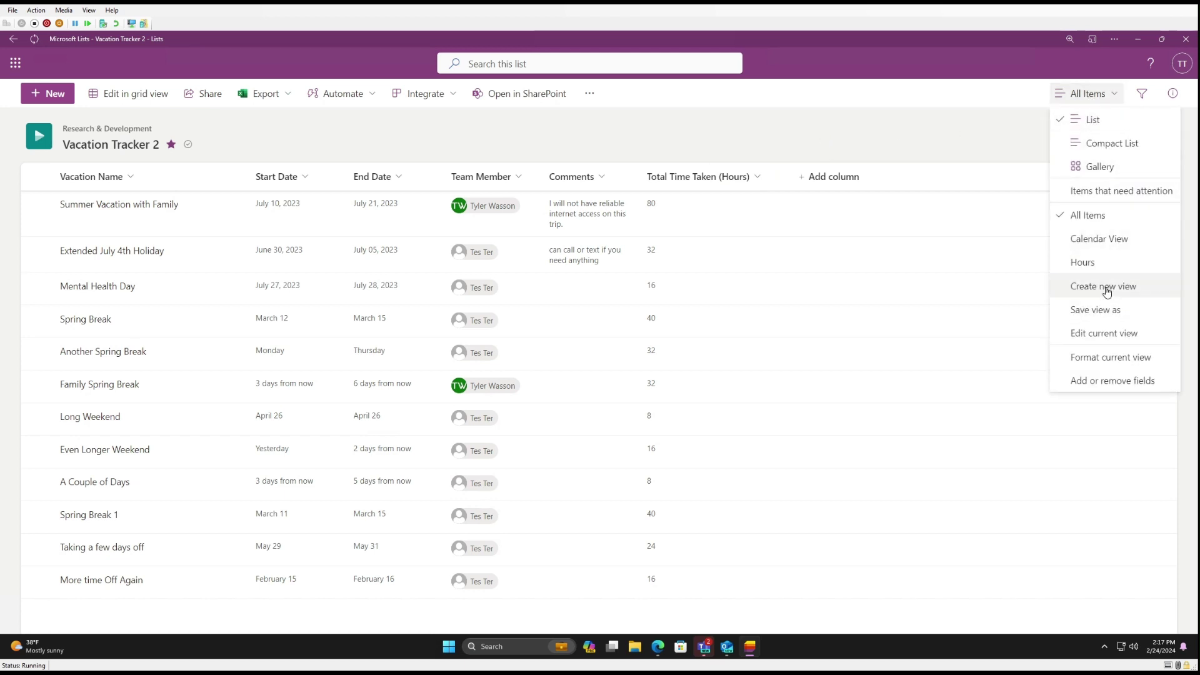
pyautogui.click(1107, 287)
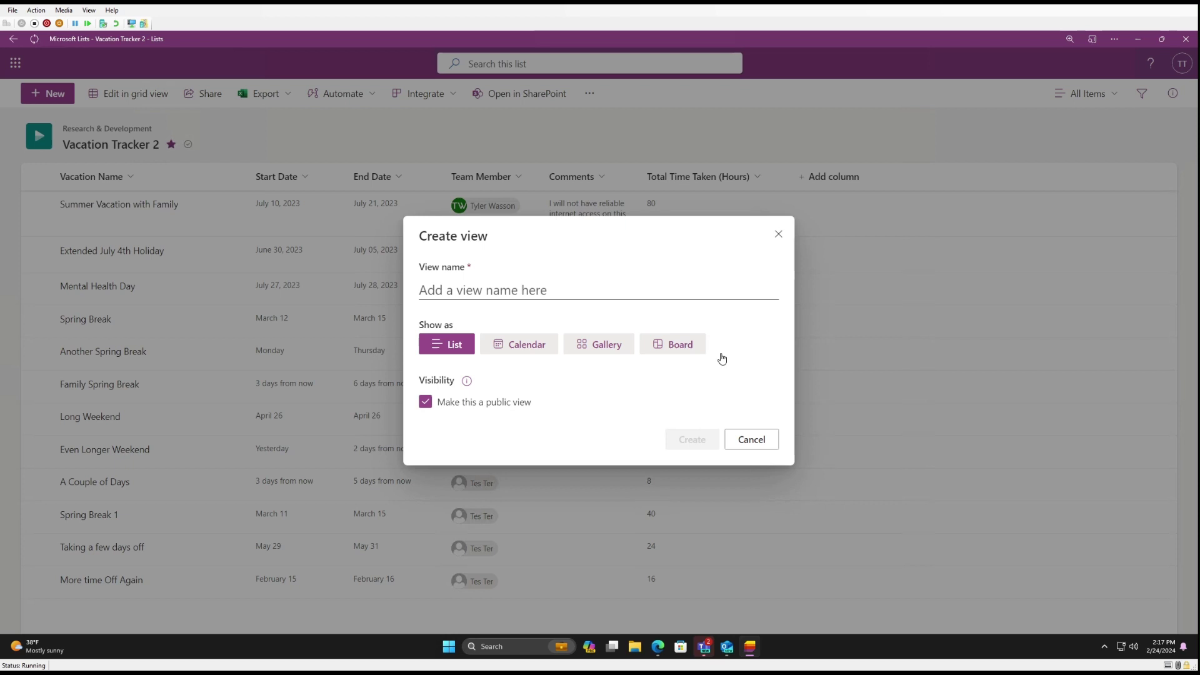
pyautogui.click(752, 439)
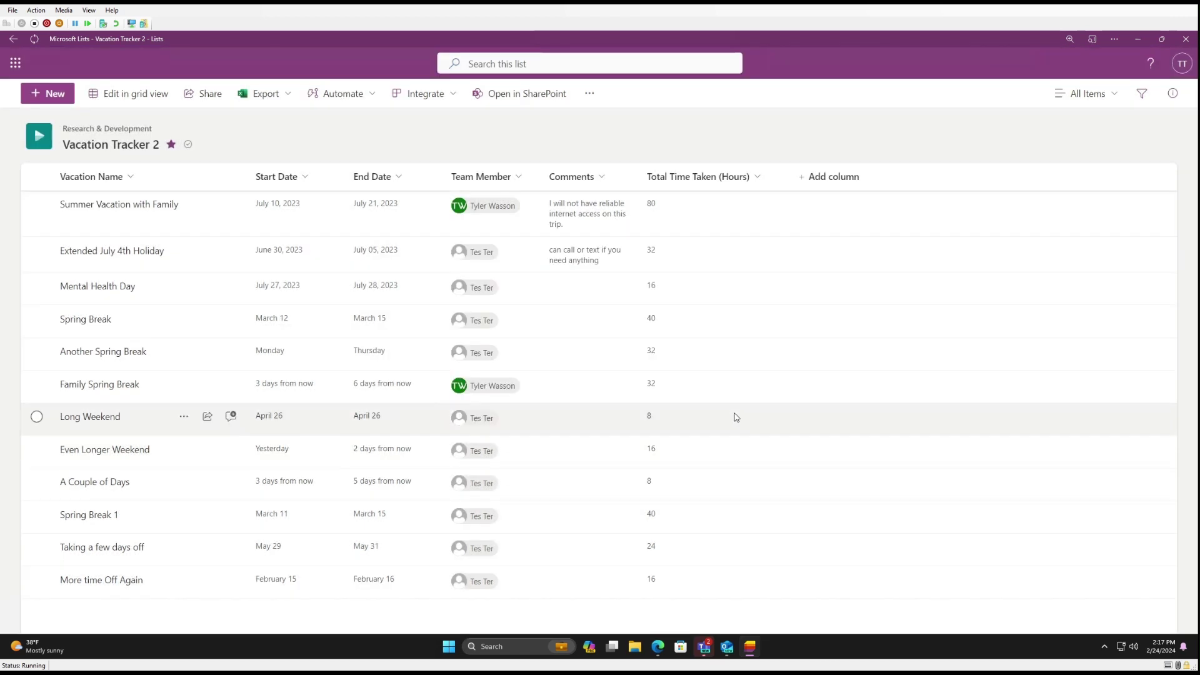
pyautogui.click(1100, 94)
pyautogui.click(1105, 266)
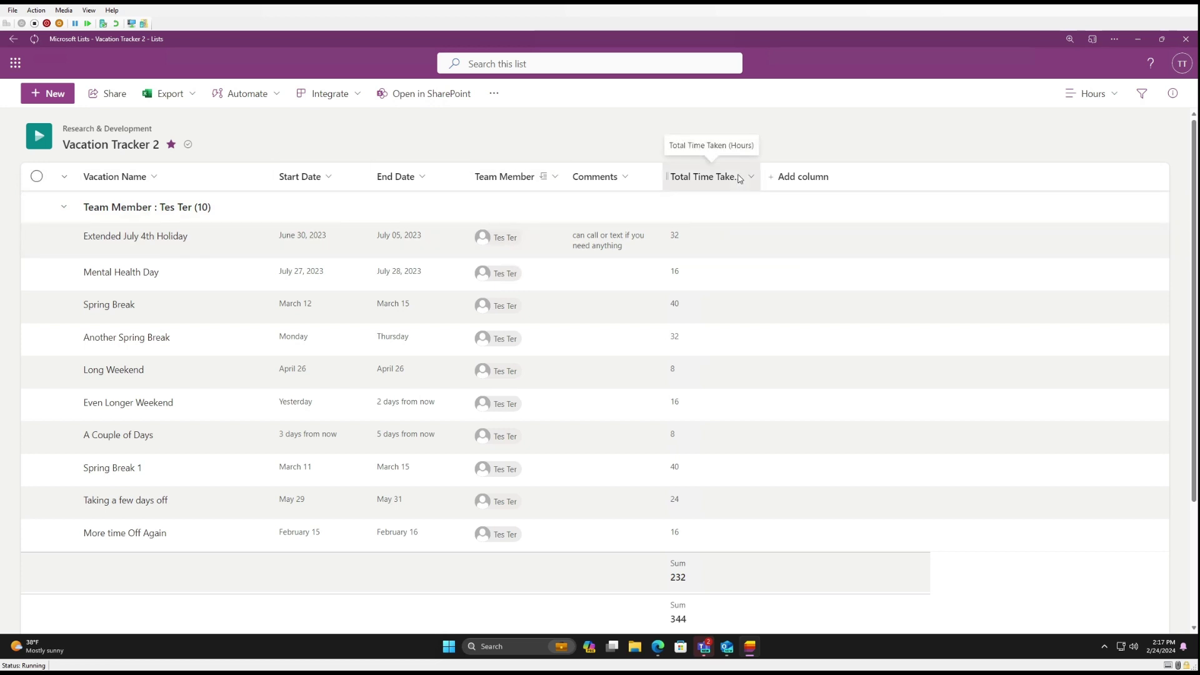
# Step: Inspect the Total Time Taken and Team Member column options and scroll through the list
pyautogui.click(738, 179)
pyautogui.moveTo(717, 329)
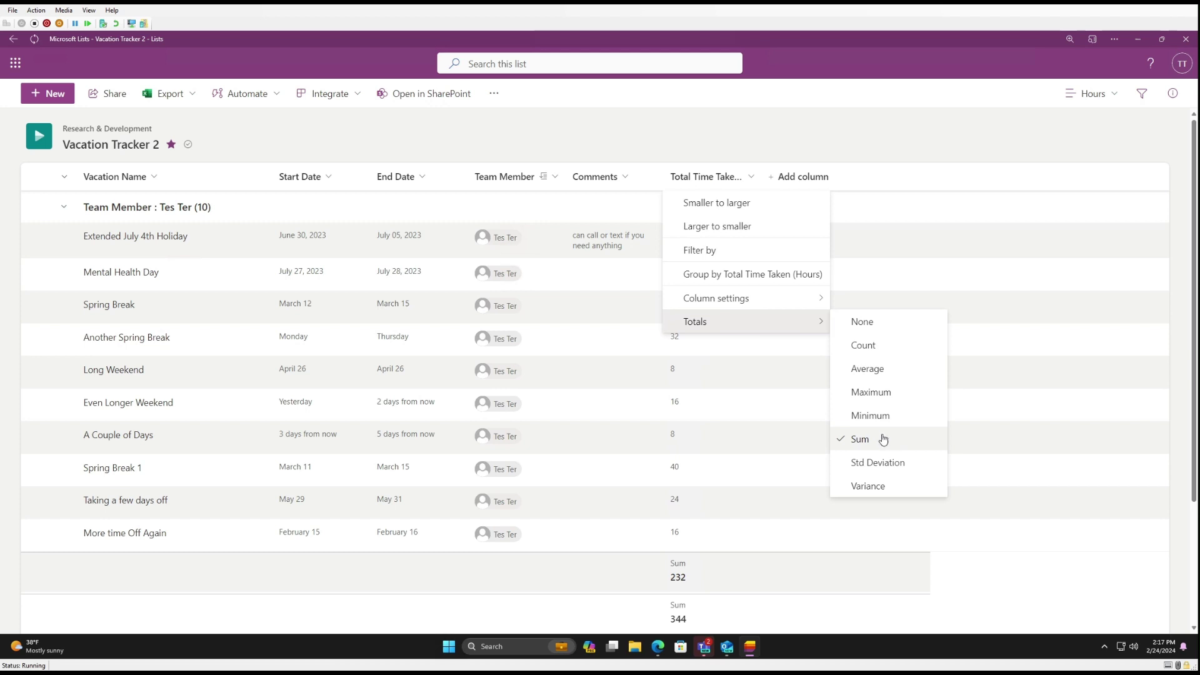
pyautogui.click(538, 179)
pyautogui.click(543, 180)
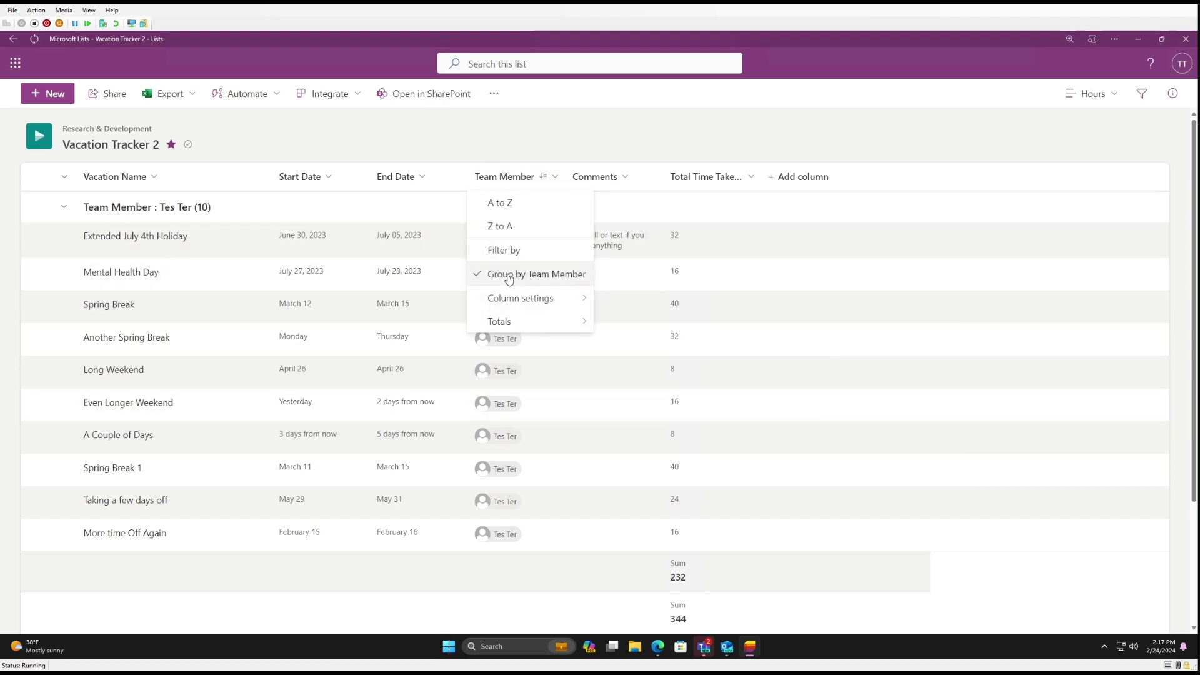
pyautogui.click(523, 138)
pyautogui.scroll(-2, 473, 266)
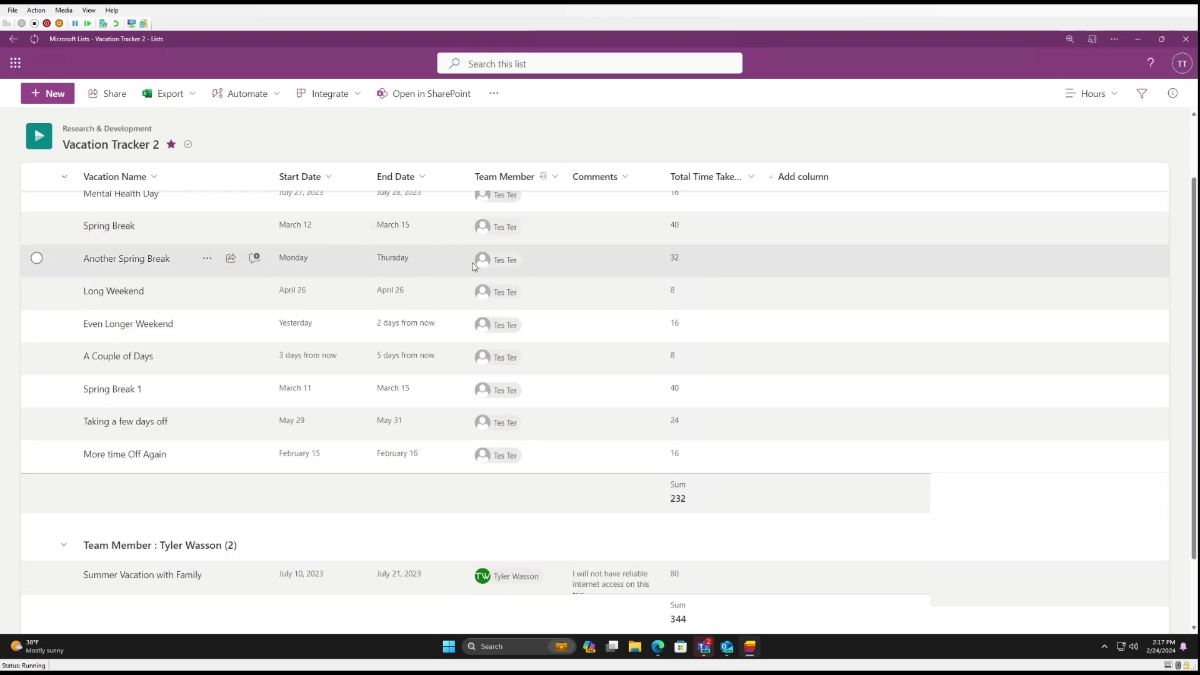
pyautogui.scroll(2, 473, 266)
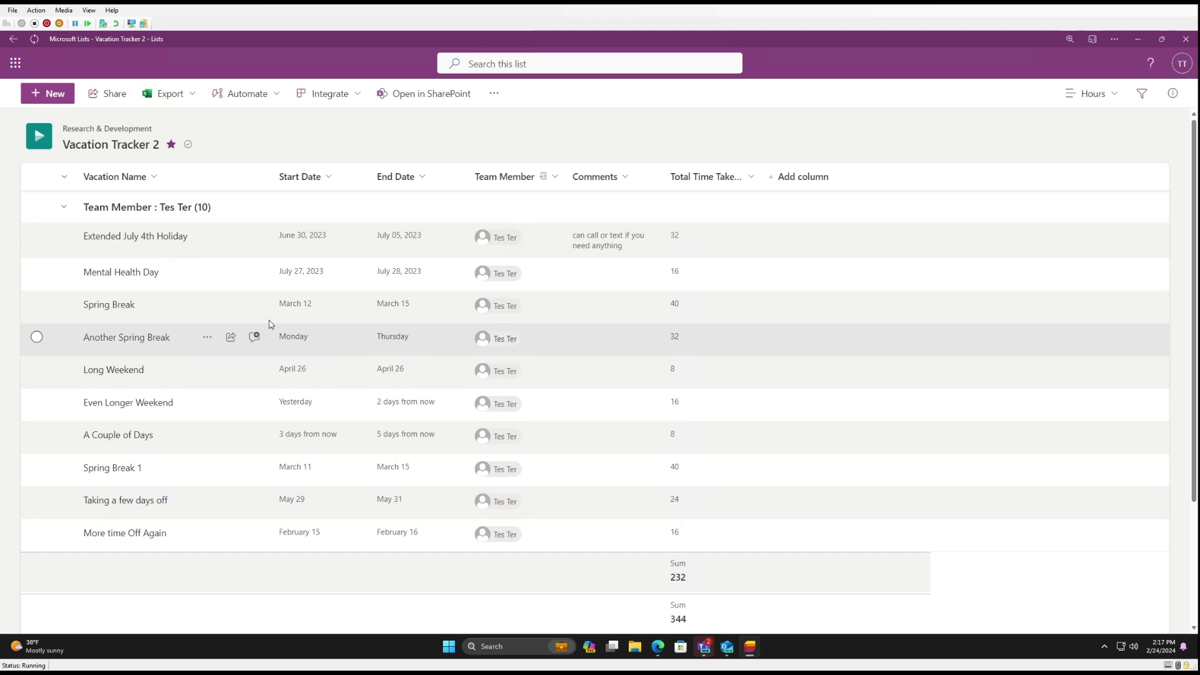
pyautogui.scroll(-4, 661, 273)
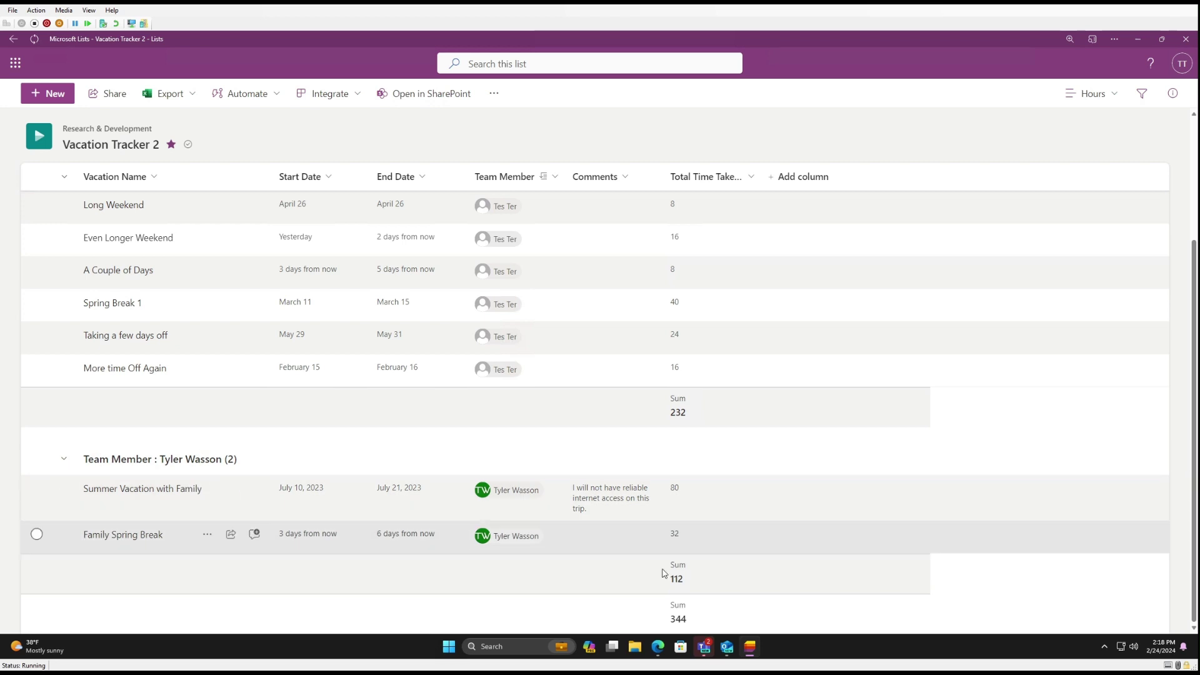
pyautogui.scroll(2, 789, 356)
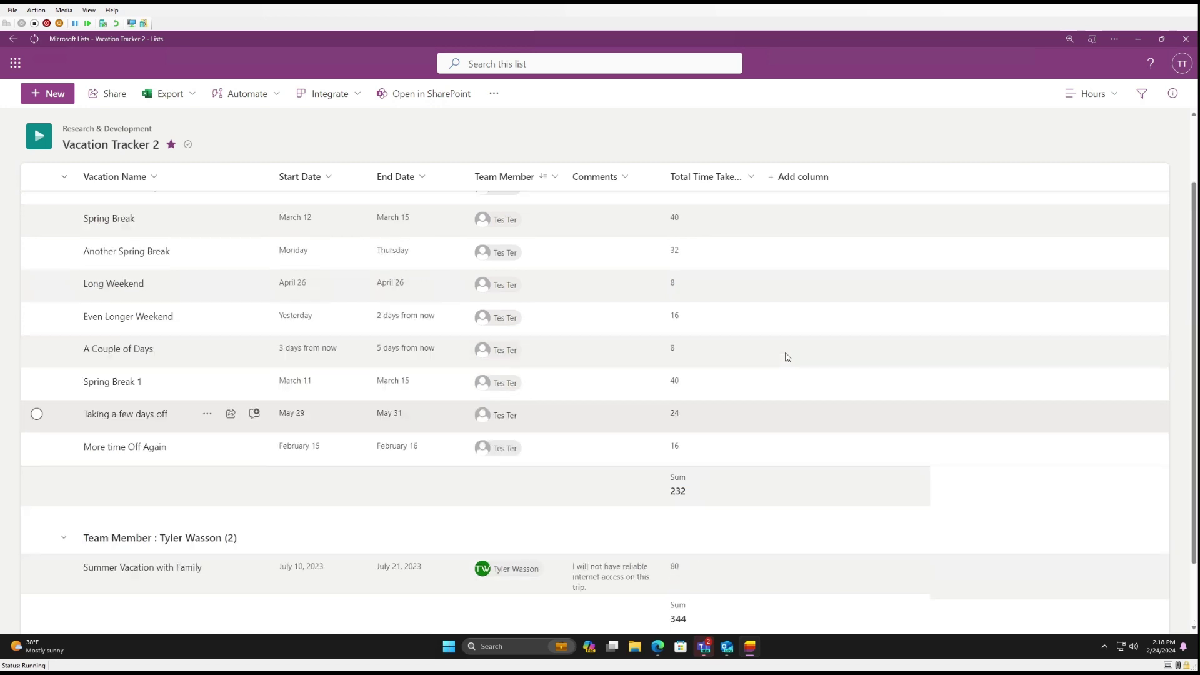
pyautogui.scroll(2, 787, 357)
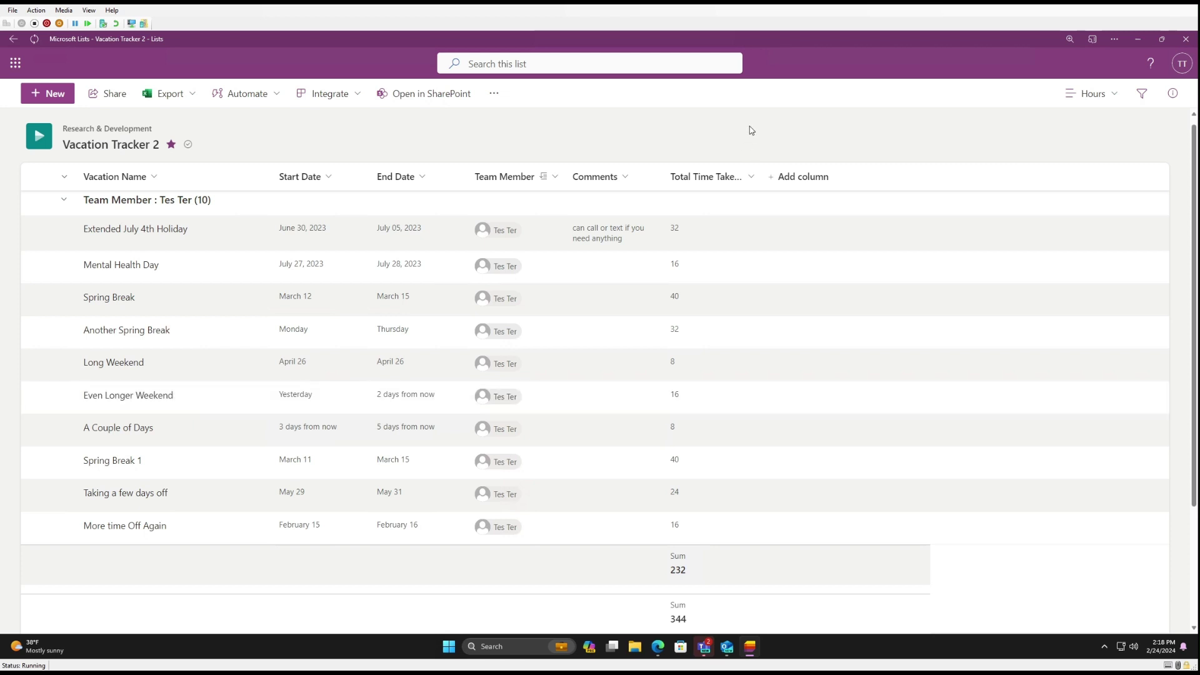
# Step: Filter Start Date to vacations beginning 06/30/2023, 07/10/2023 and 07/27/2023
pyautogui.click(319, 181)
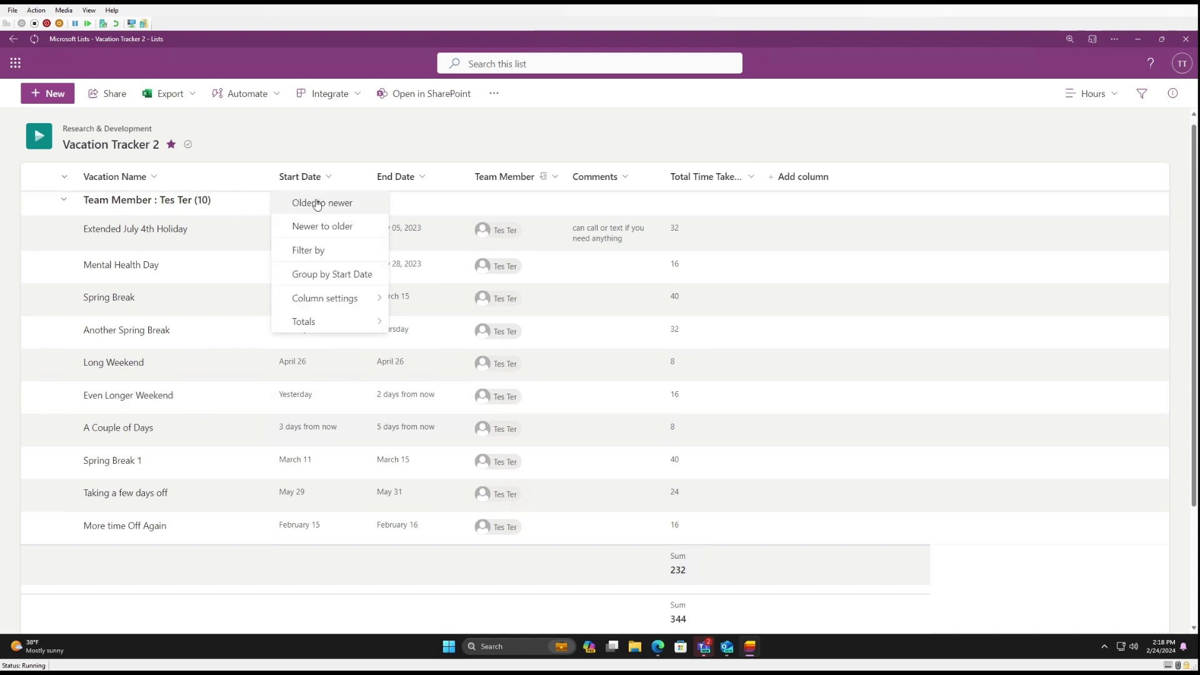
pyautogui.click(323, 252)
pyautogui.click(1048, 190)
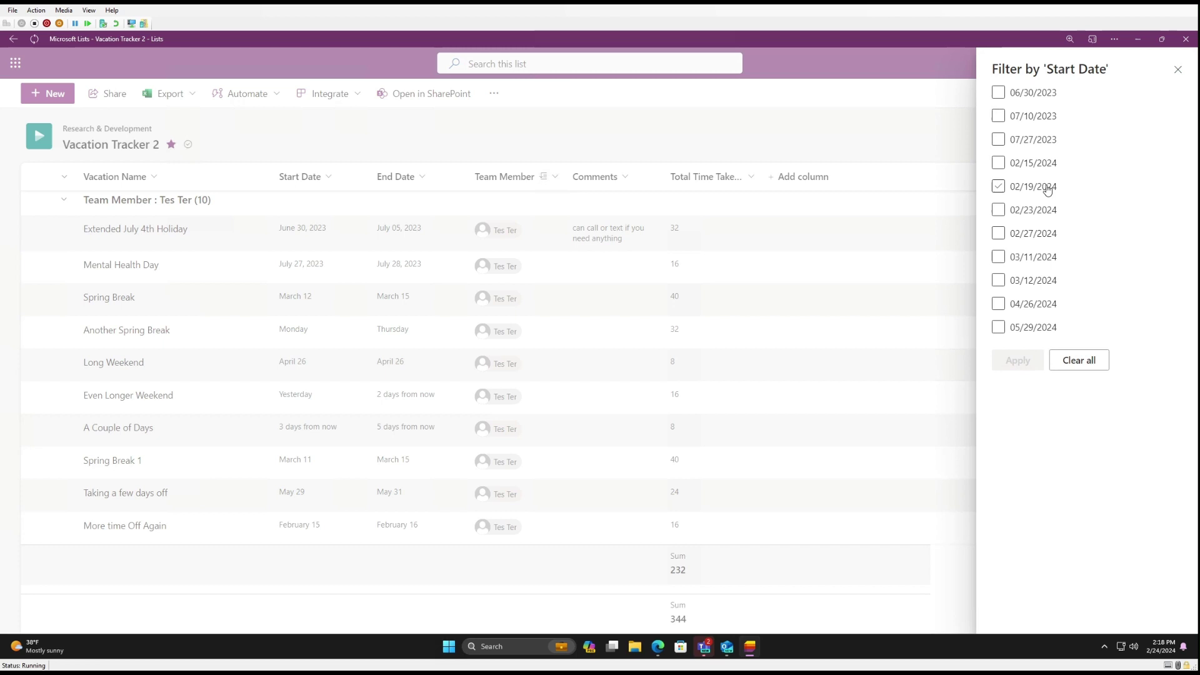
pyautogui.click(1002, 93)
pyautogui.click(998, 115)
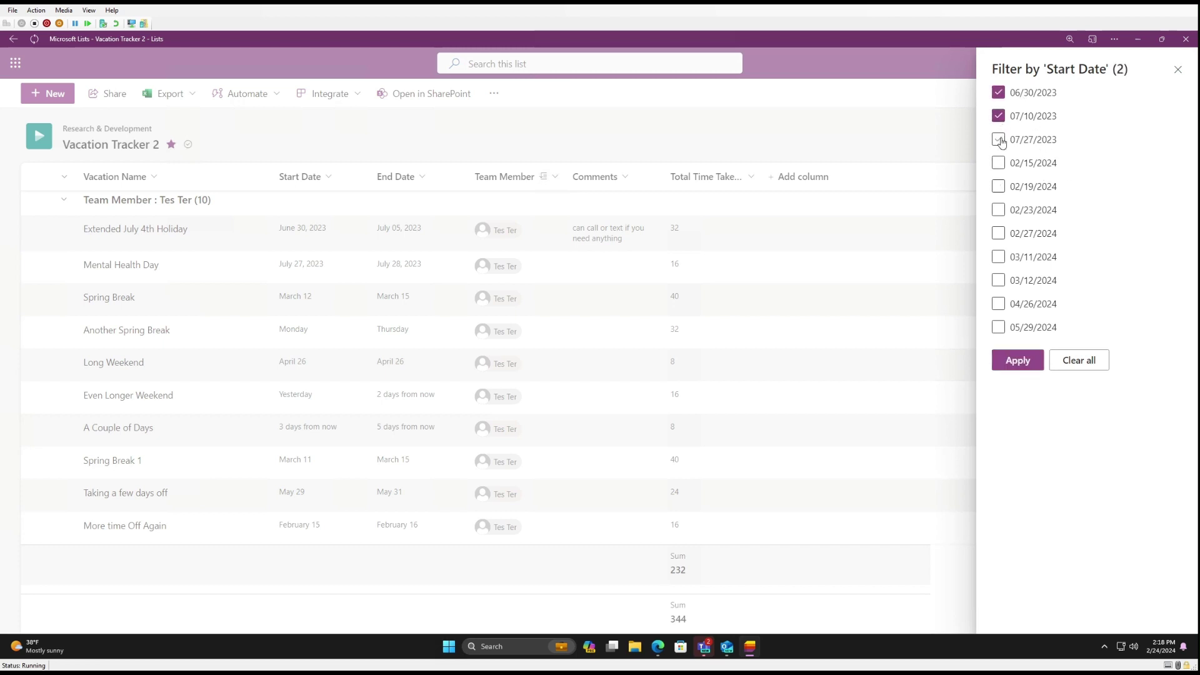
pyautogui.click(999, 139)
pyautogui.click(1018, 360)
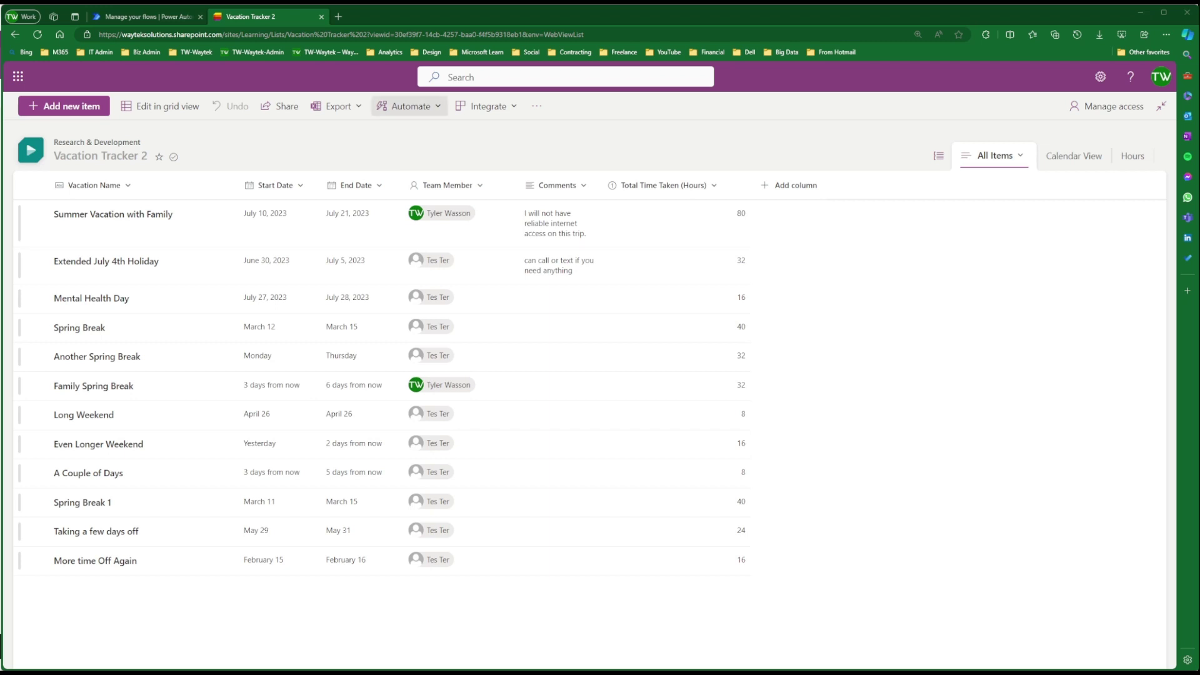
# Step: Create a Start Date email reminder flow that warns 4 days in advance
pyautogui.click(425, 107)
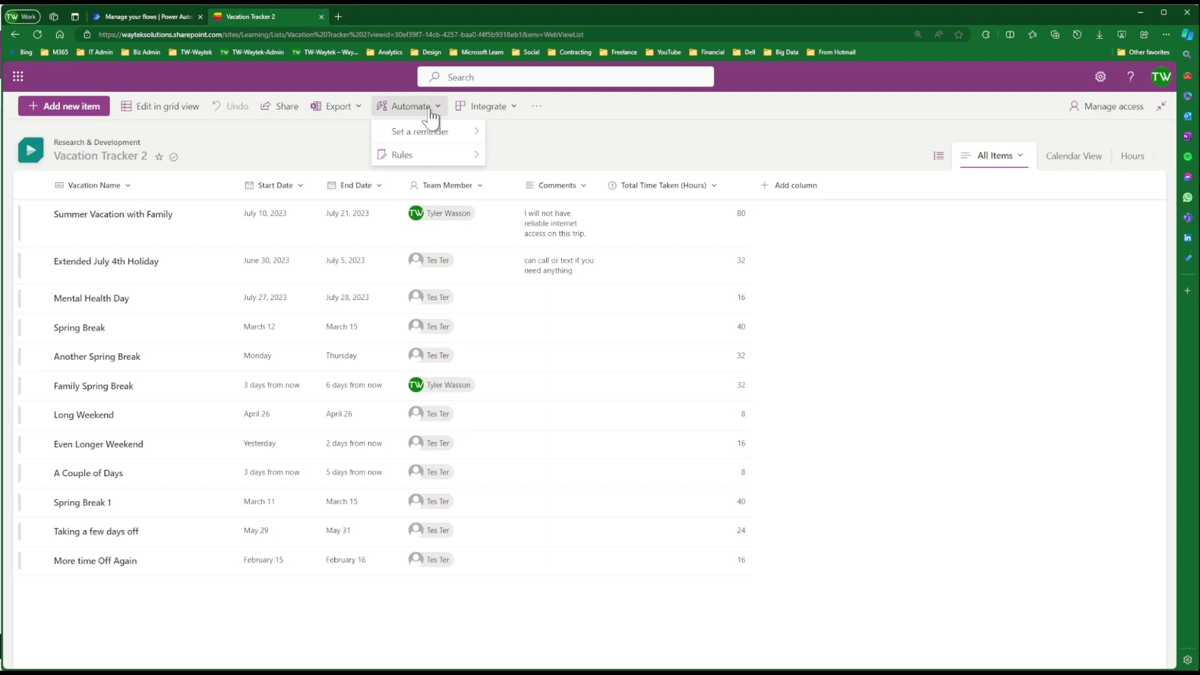
pyautogui.moveTo(430, 142)
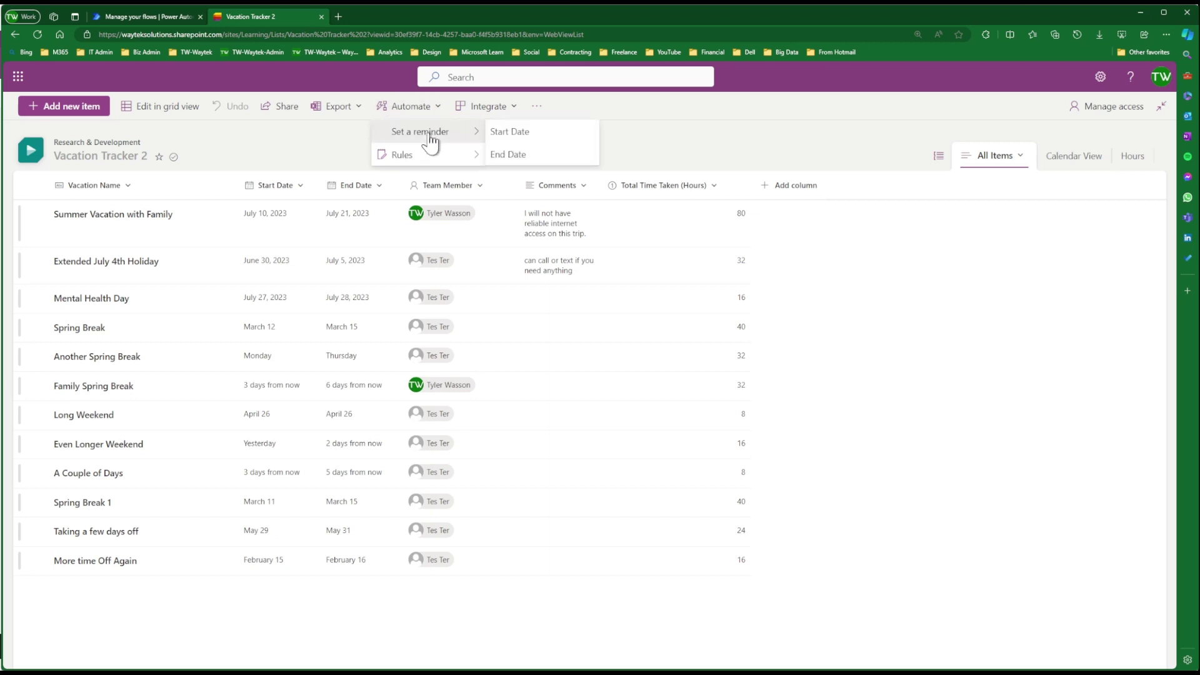
pyautogui.click(540, 135)
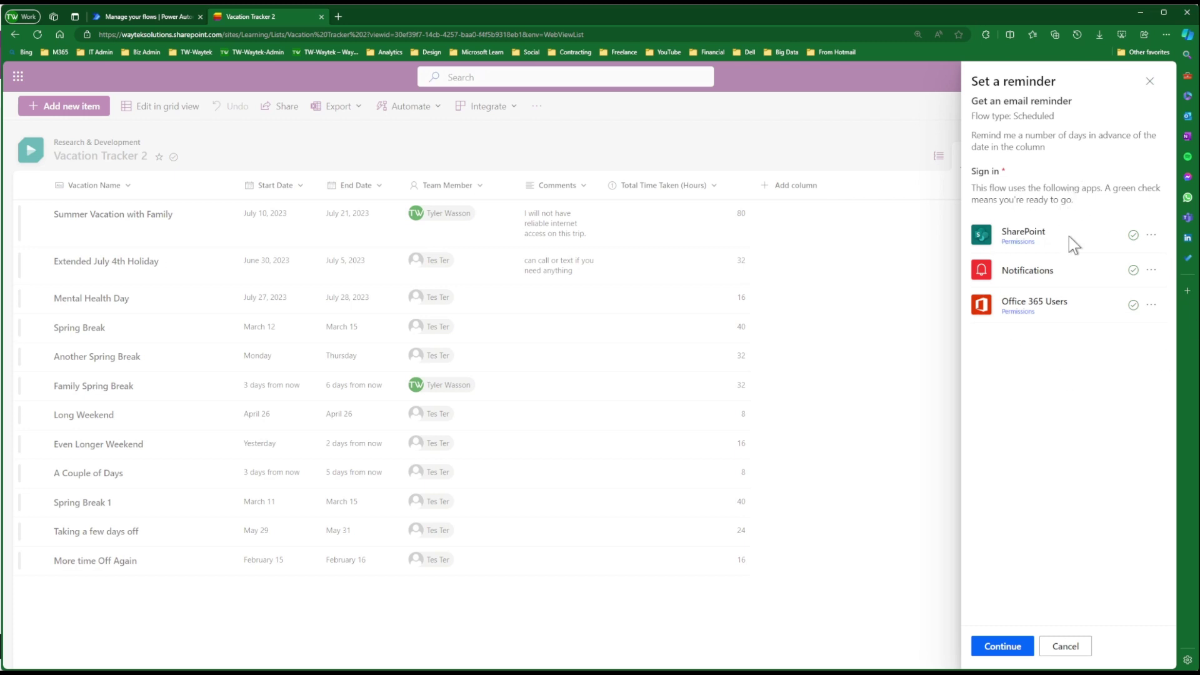
pyautogui.click(1008, 646)
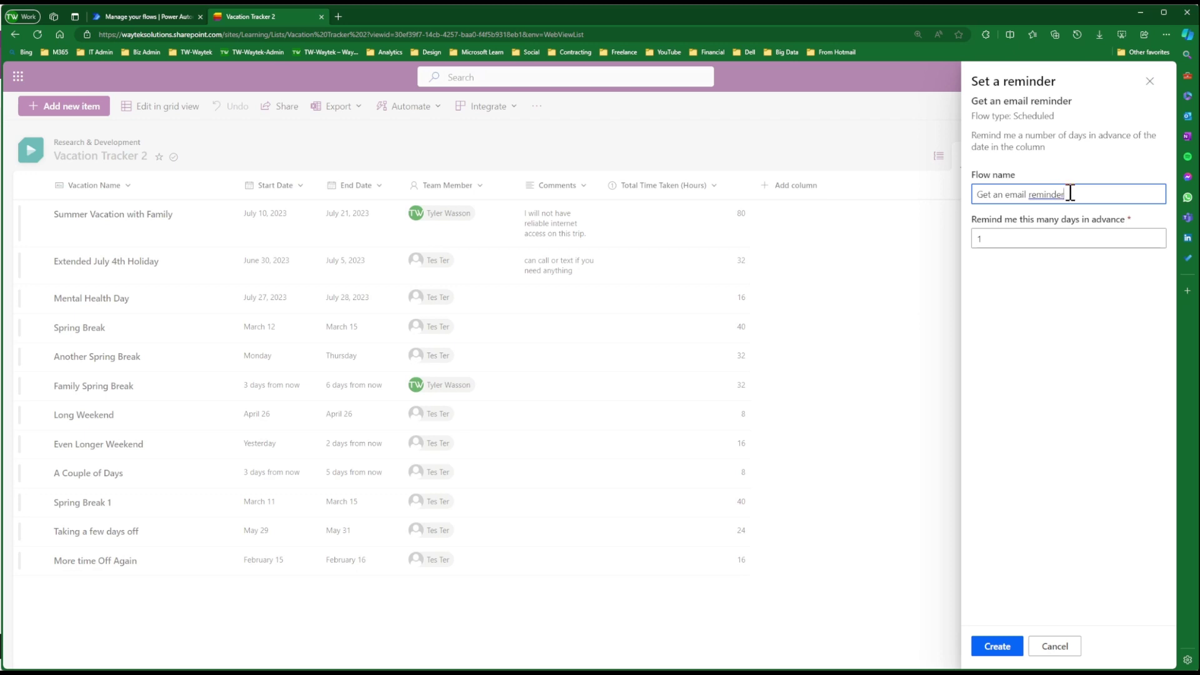
pyautogui.click(1156, 235)
pyautogui.click(1155, 235)
pyautogui.click(1156, 235)
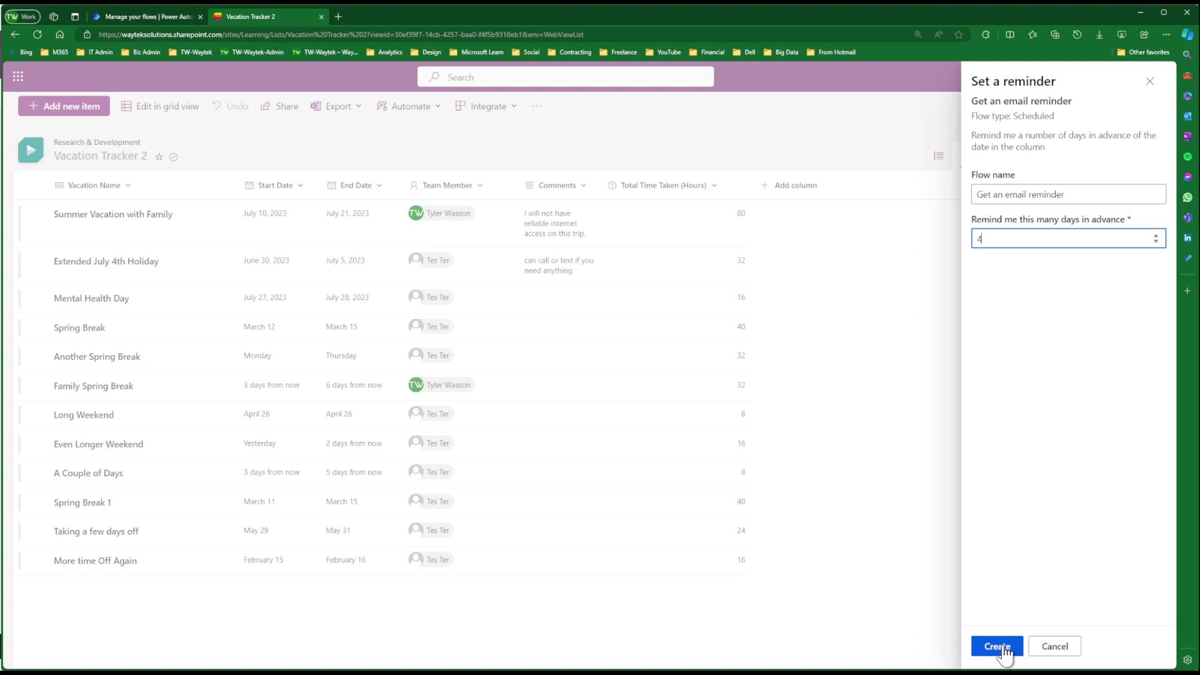
pyautogui.click(998, 646)
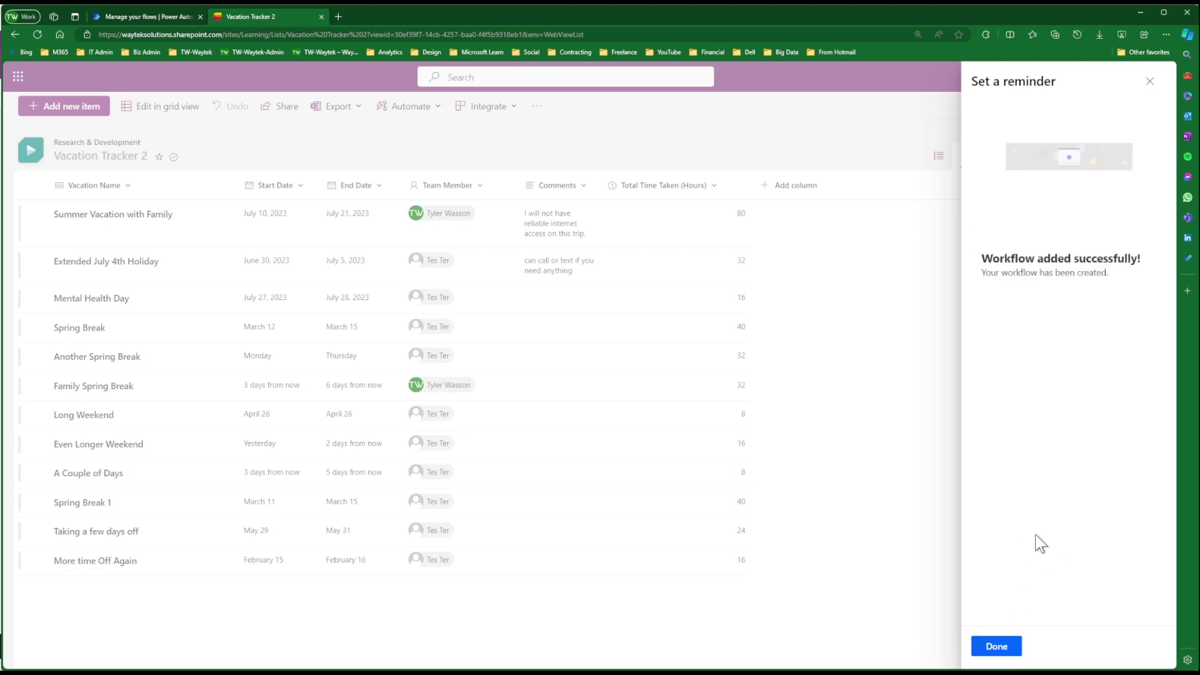
pyautogui.click(999, 647)
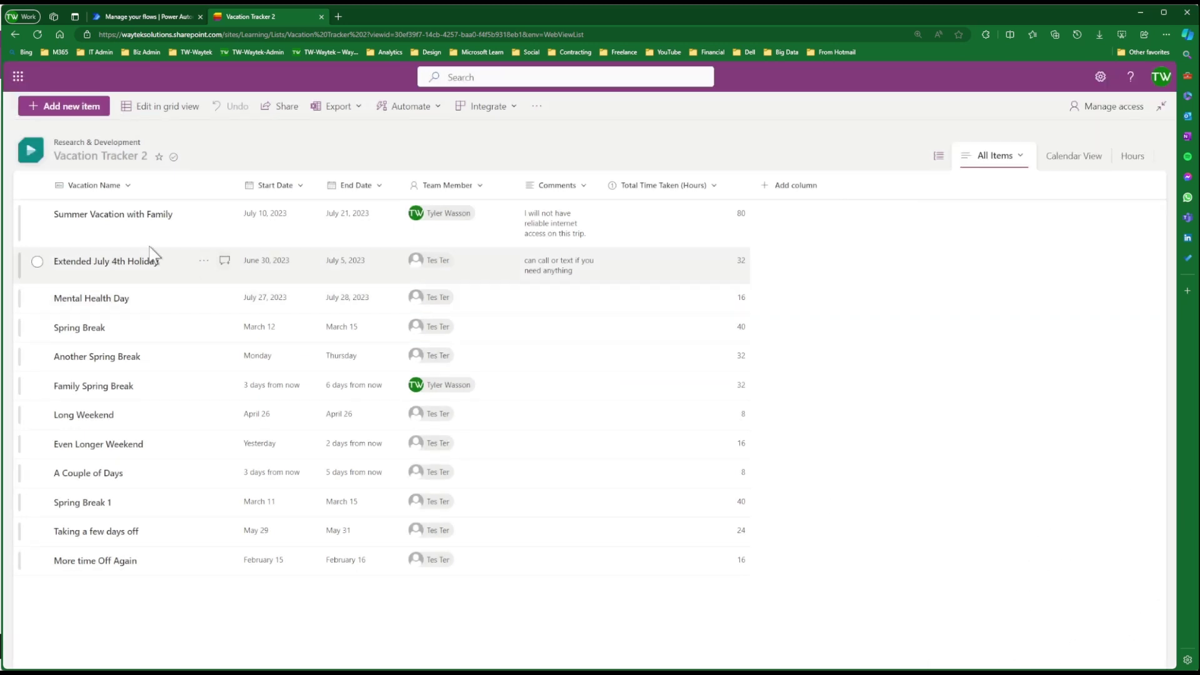
# Step: Open the Get an email reminder - 2 flow from the flow list for editing
pyautogui.click(134, 16)
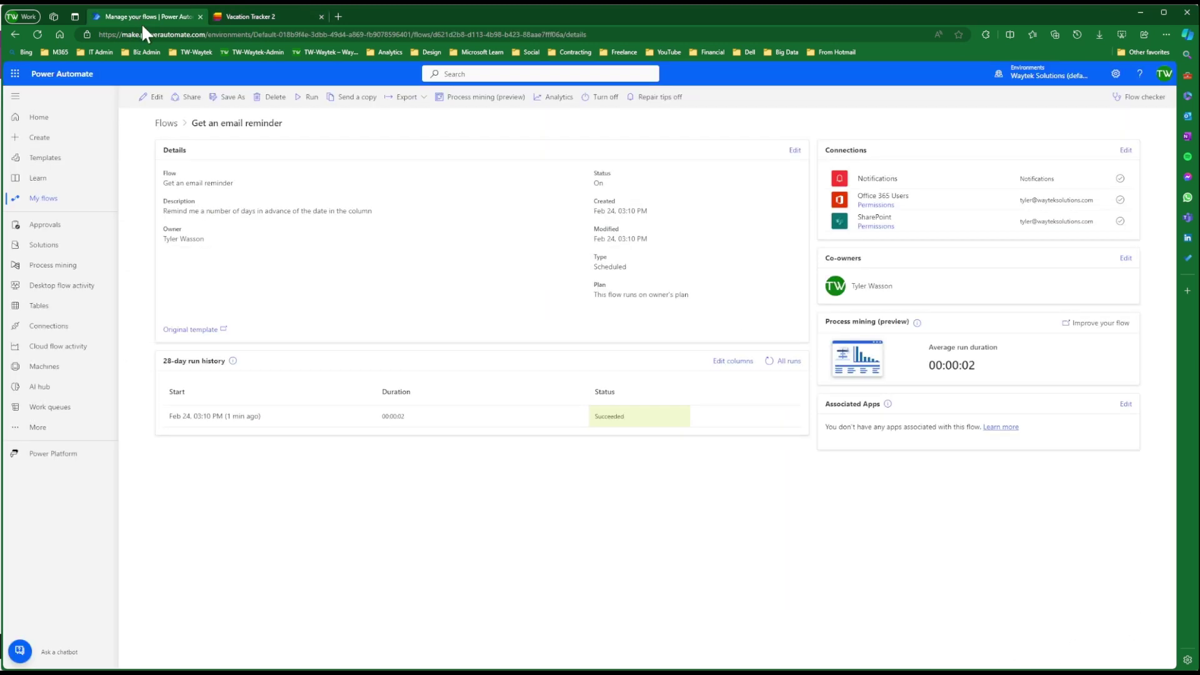
pyautogui.click(170, 124)
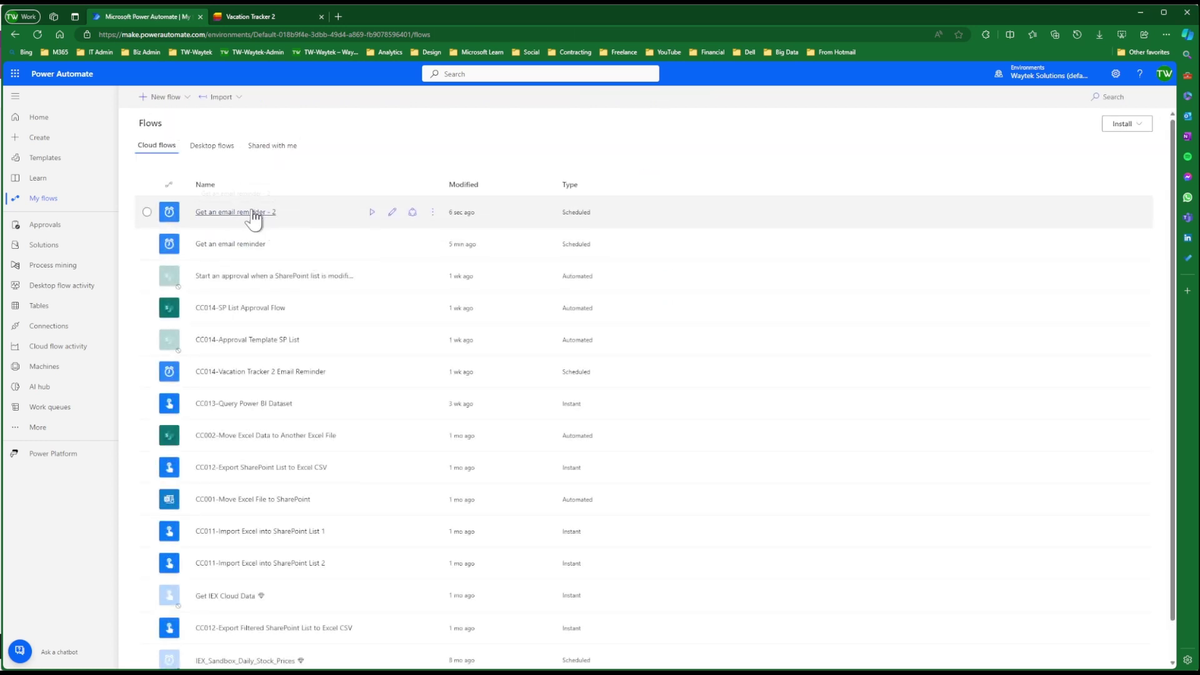
pyautogui.click(393, 214)
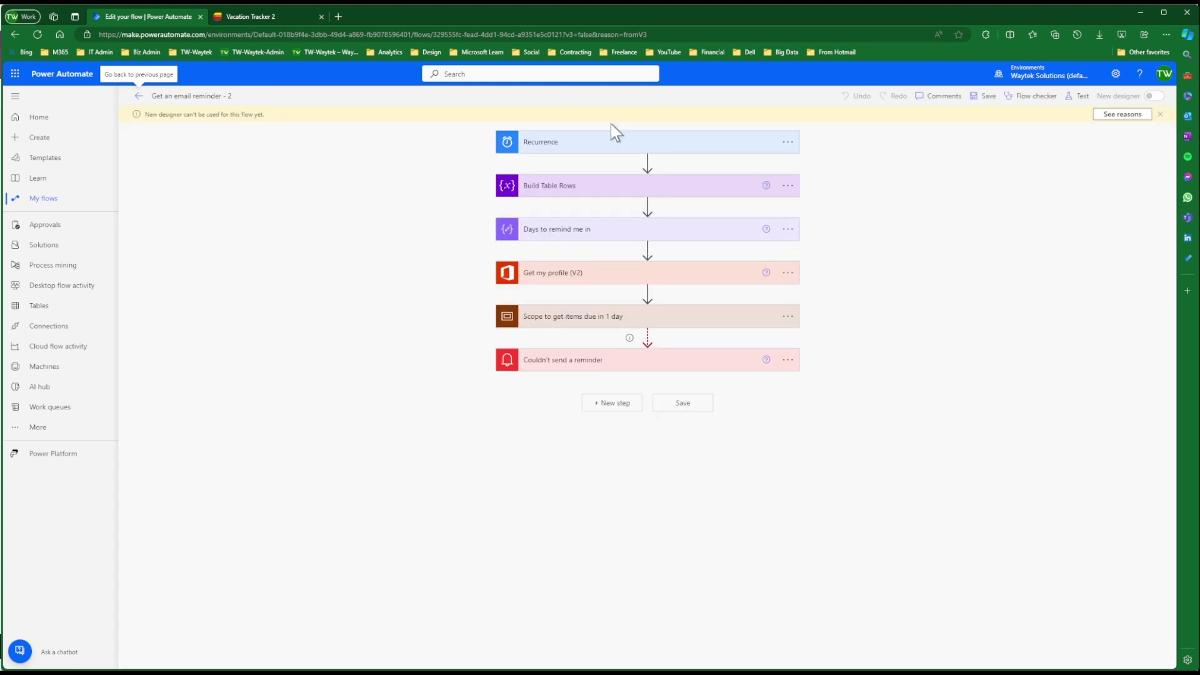
# Step: Enter 4 in the Days to remind me in input and save the flow
pyautogui.click(661, 228)
pyautogui.click(575, 252)
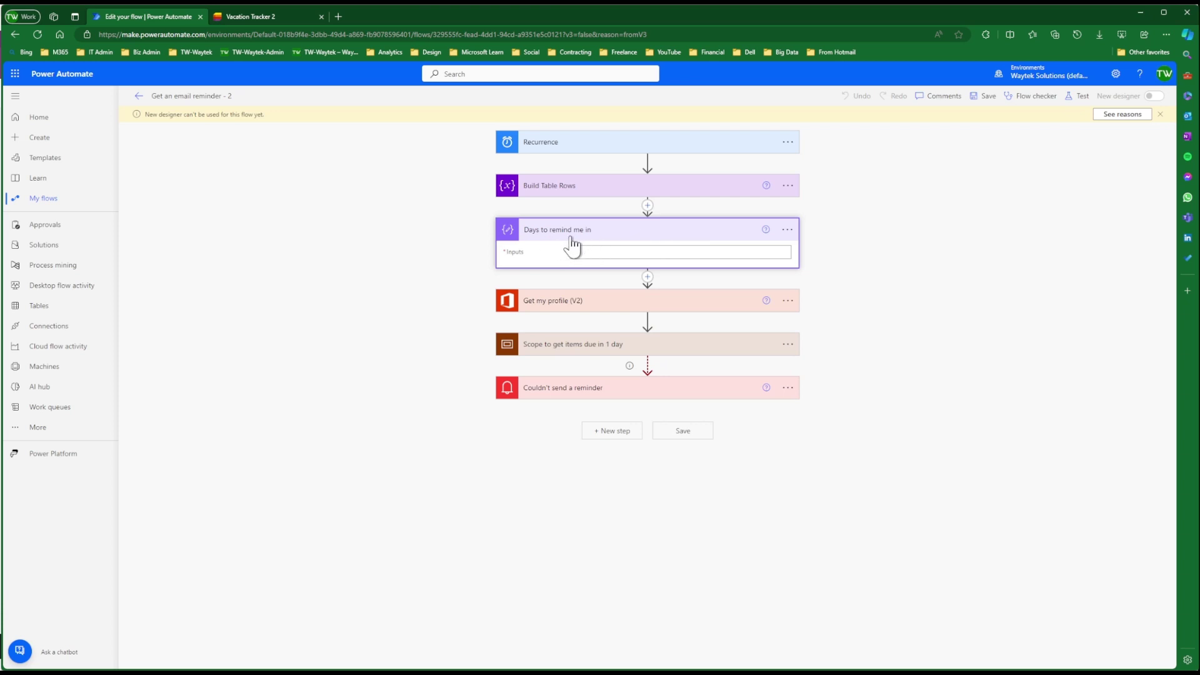
pyautogui.write('4')
pyautogui.click(588, 252)
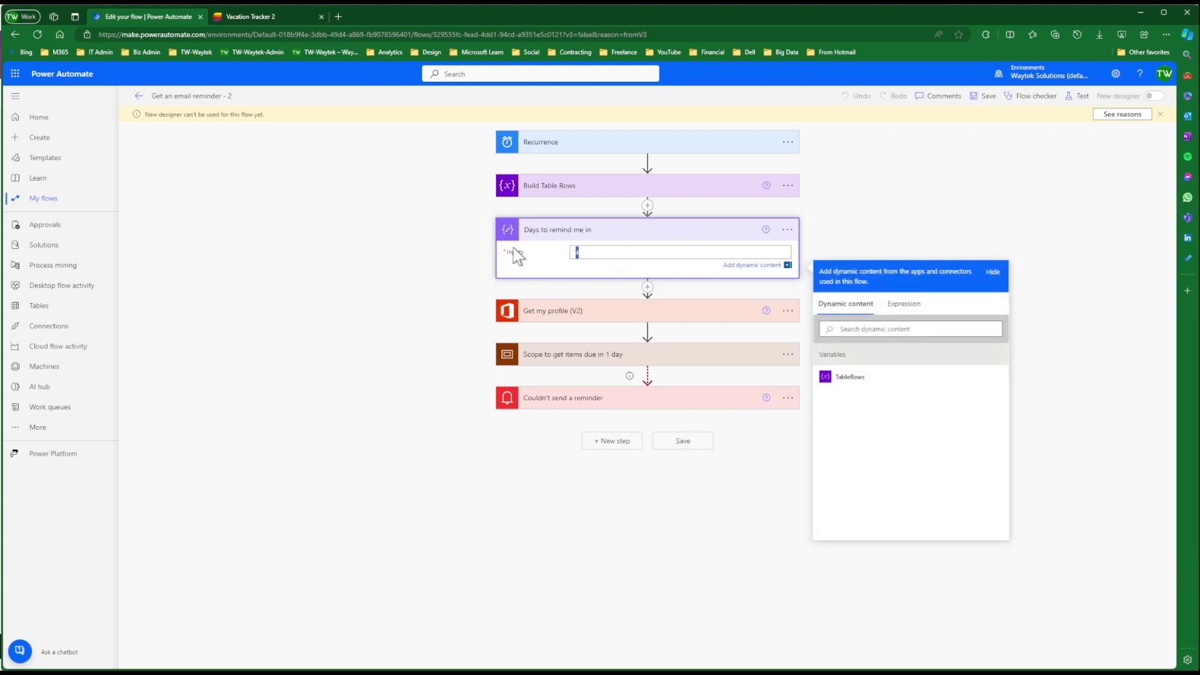
pyautogui.click(451, 253)
pyautogui.click(993, 99)
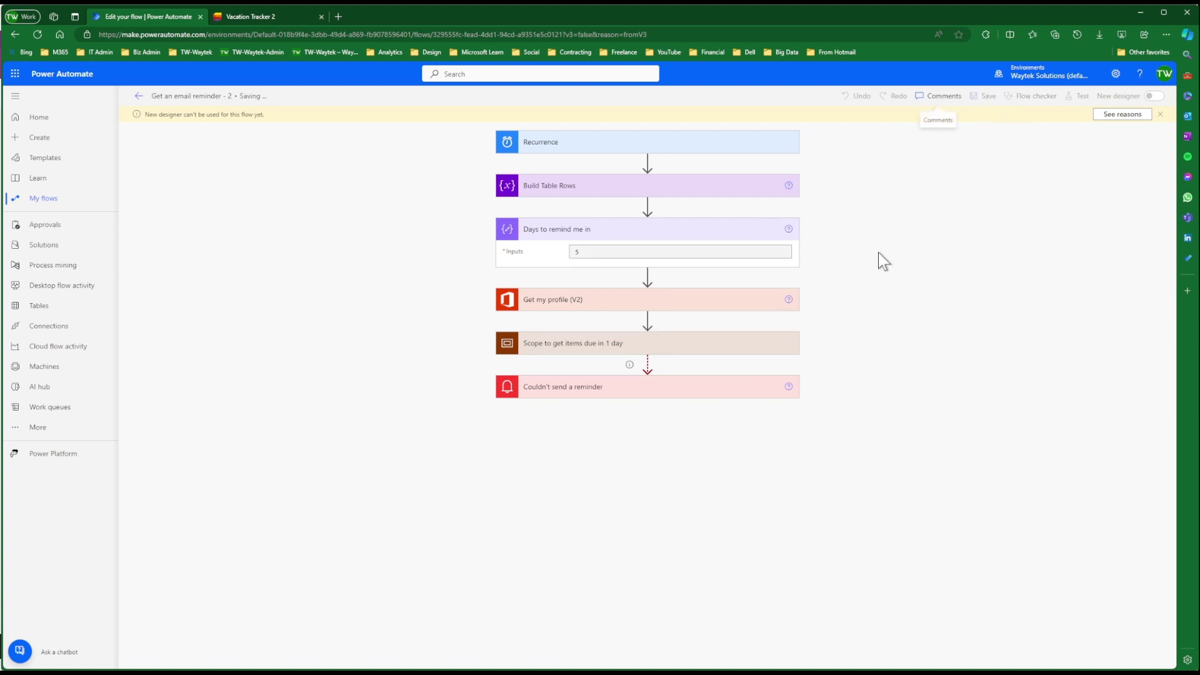
# Step: Check the daily Recurrence schedule, then review the flow's details page and co-owners
pyautogui.click(693, 163)
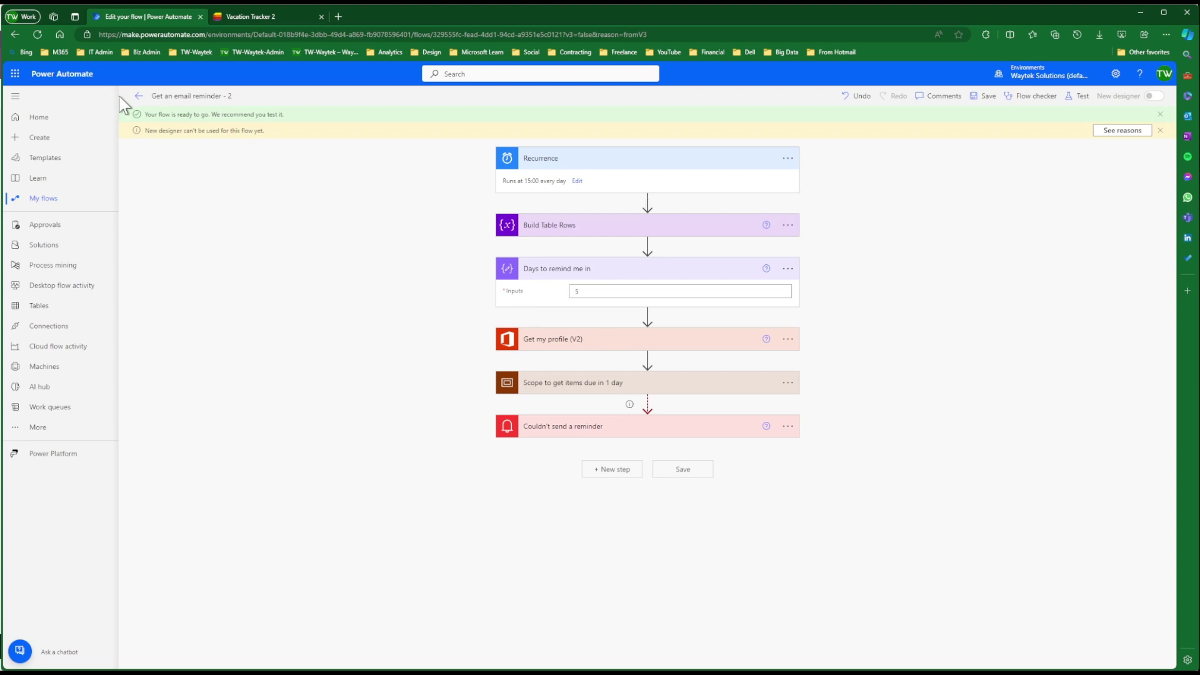
pyautogui.click(137, 97)
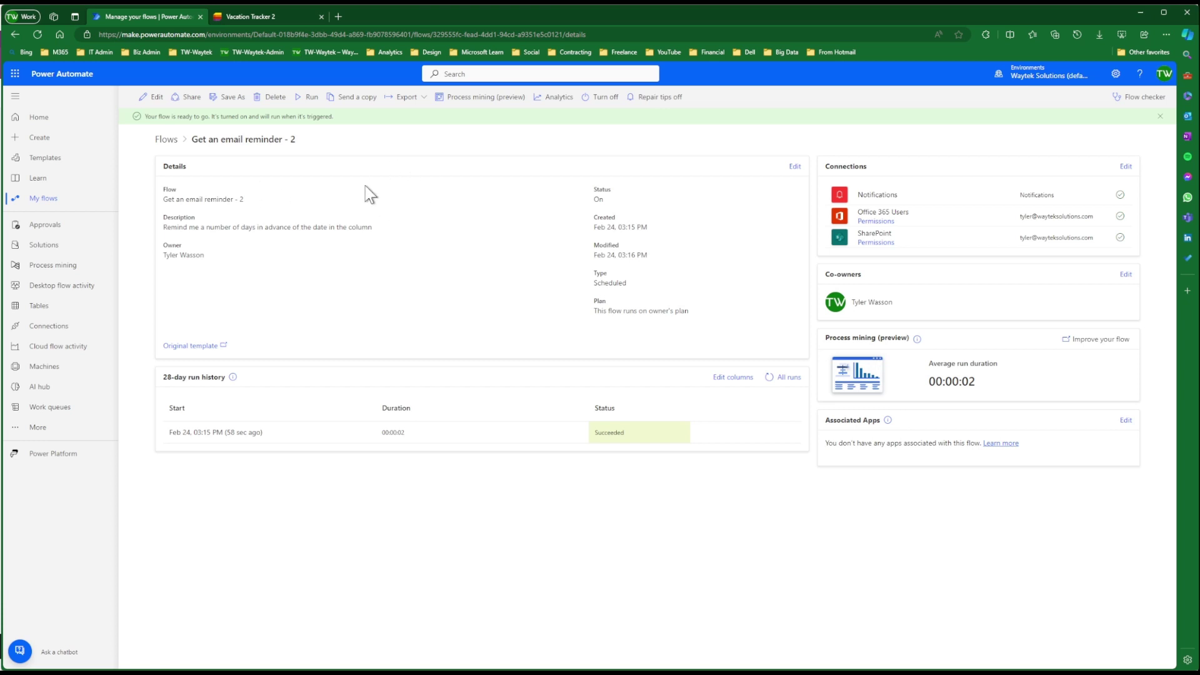
pyautogui.click(188, 97)
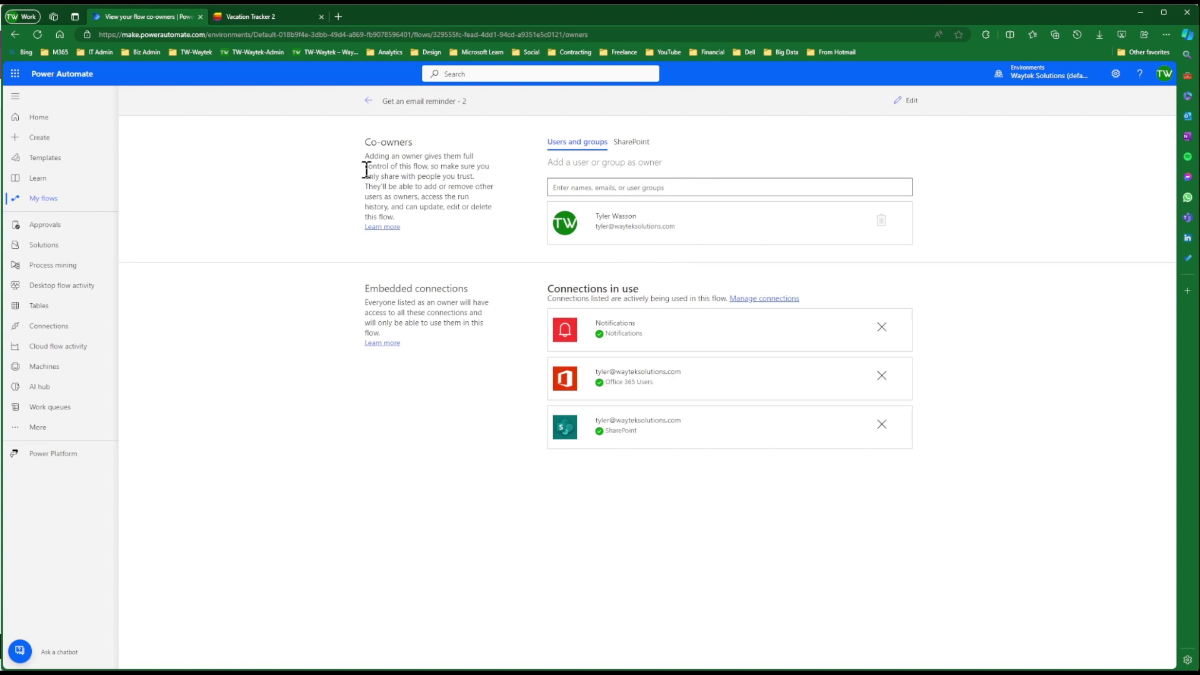
pyautogui.click(368, 100)
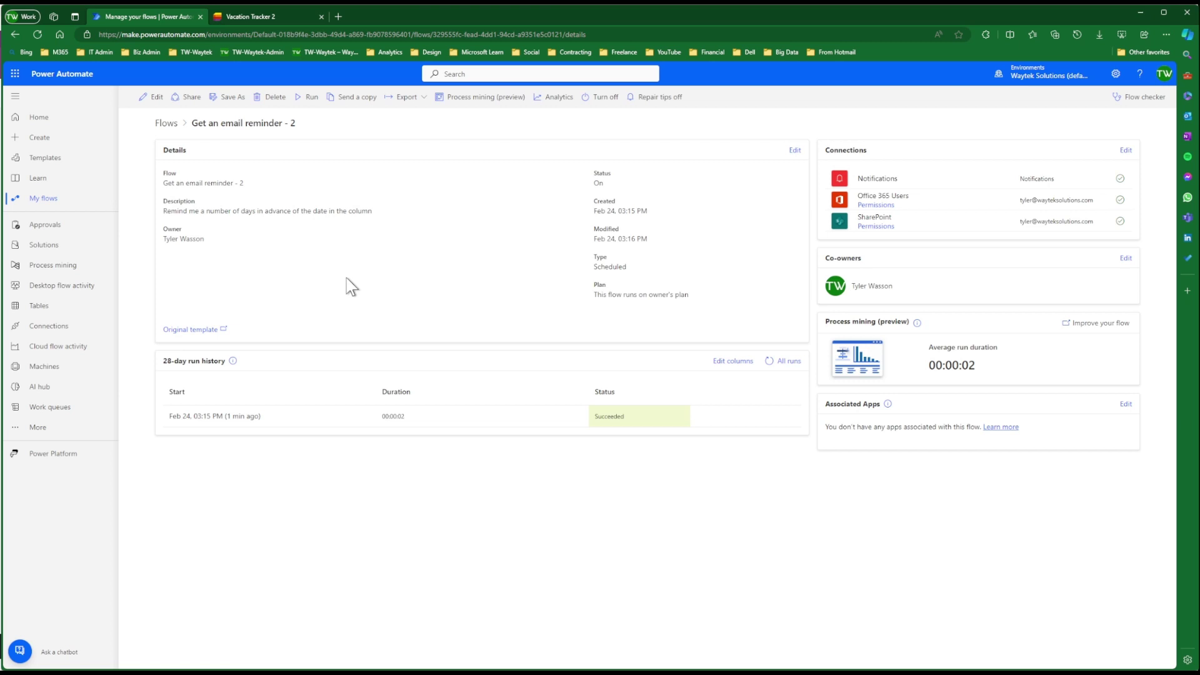
pyautogui.click(264, 17)
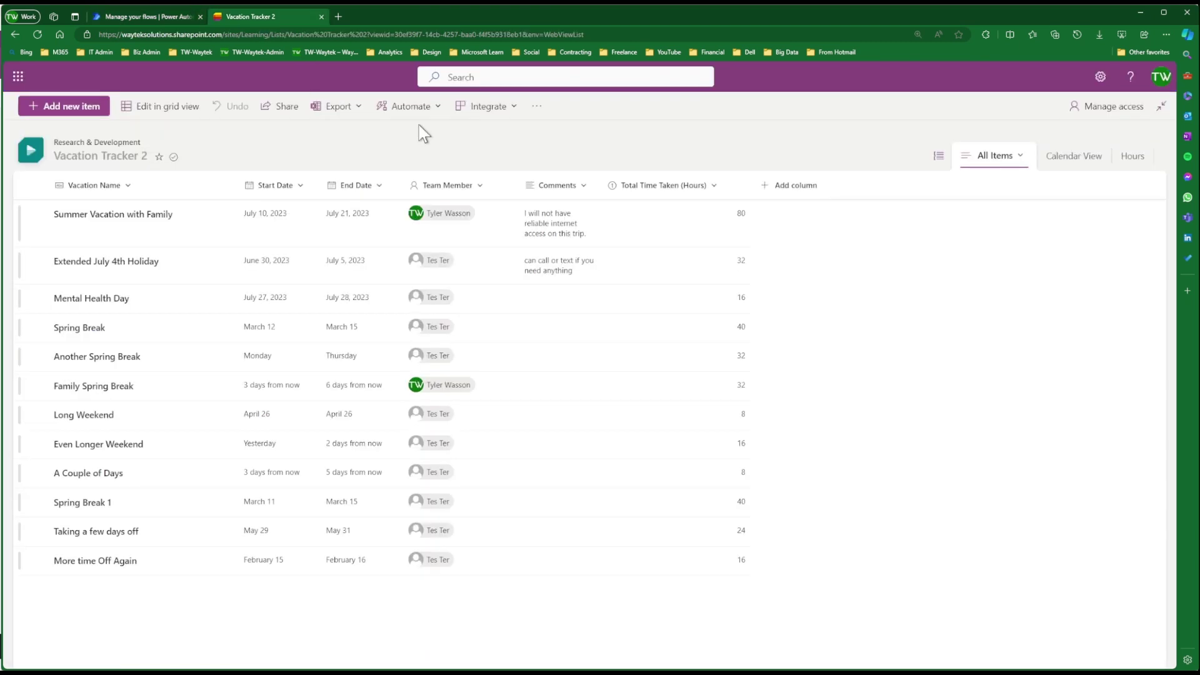
pyautogui.click(405, 107)
pyautogui.moveTo(421, 133)
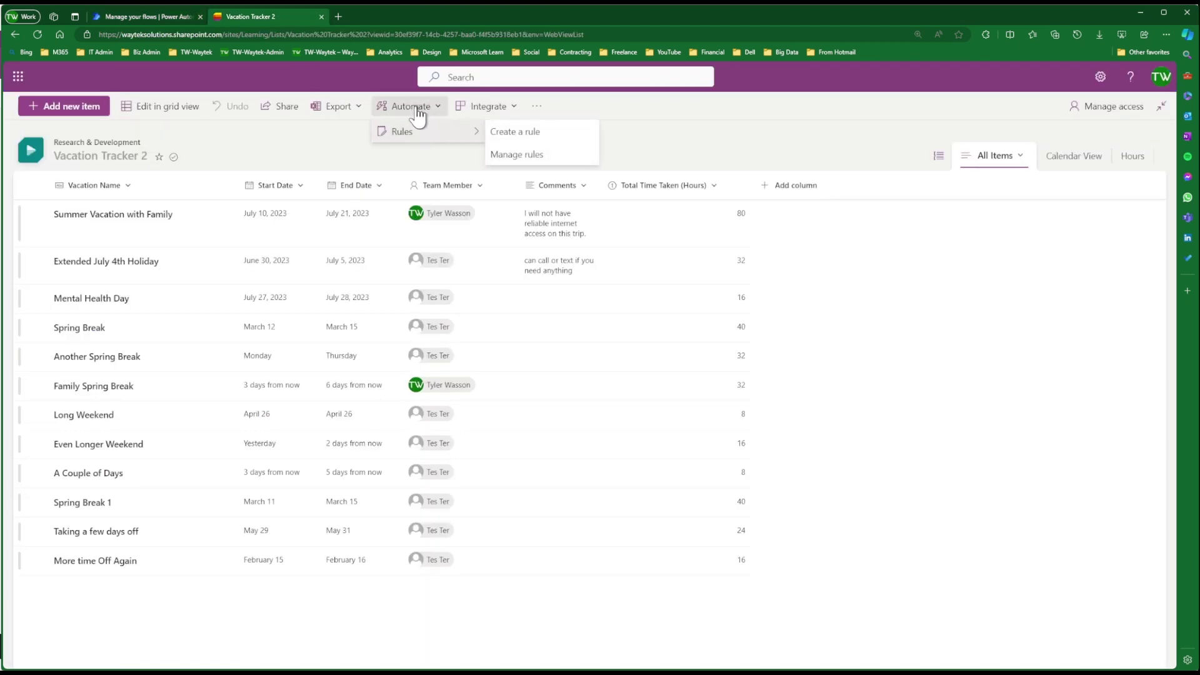
pyautogui.click(335, 156)
pyautogui.click(161, 17)
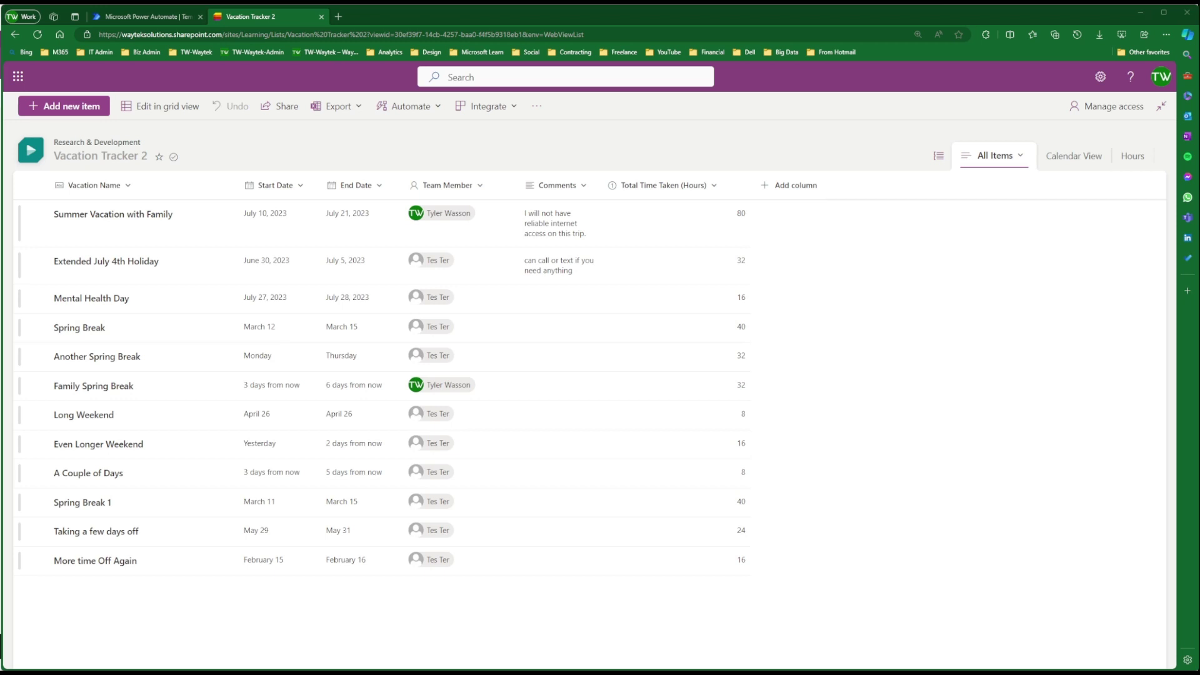
# Step: Go to My flows in Power Automate and open the templates gallery
pyautogui.click(150, 14)
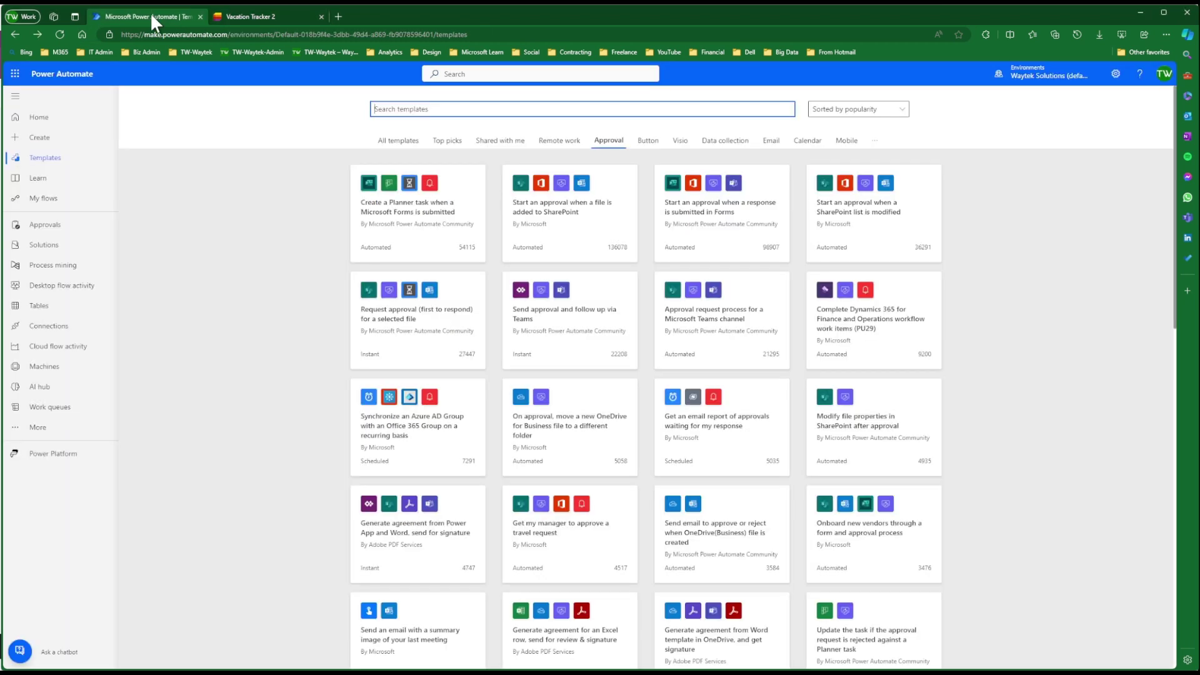
pyautogui.click(45, 160)
pyautogui.click(53, 198)
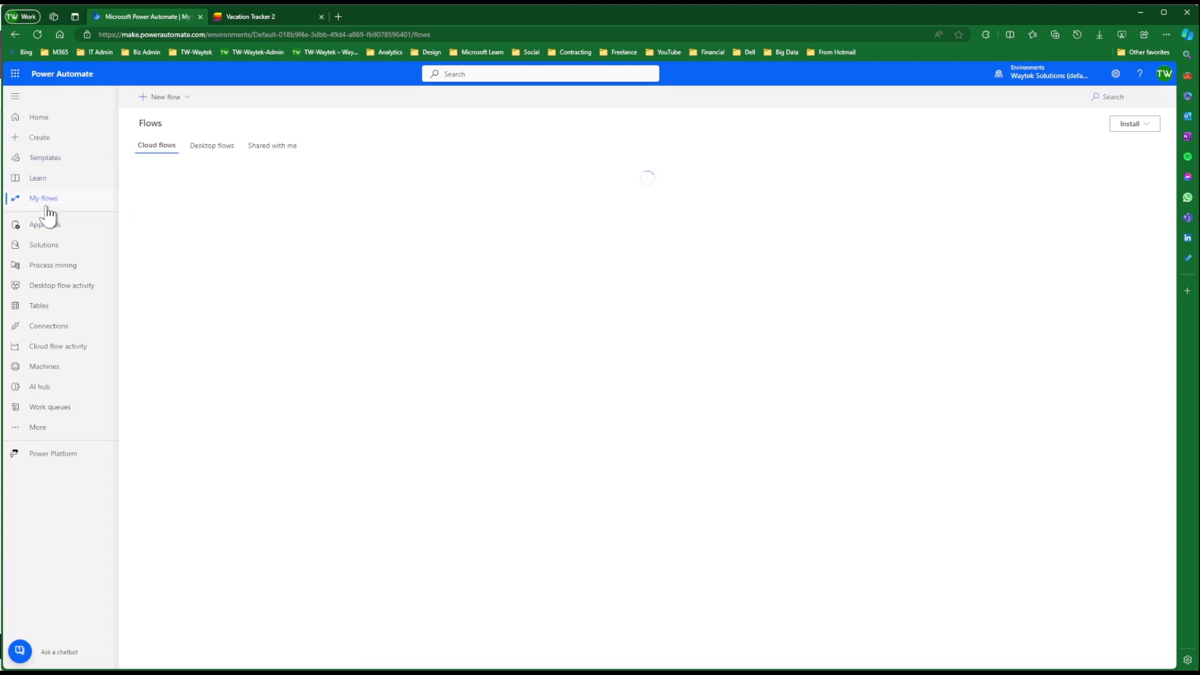
pyautogui.click(175, 98)
pyautogui.click(201, 141)
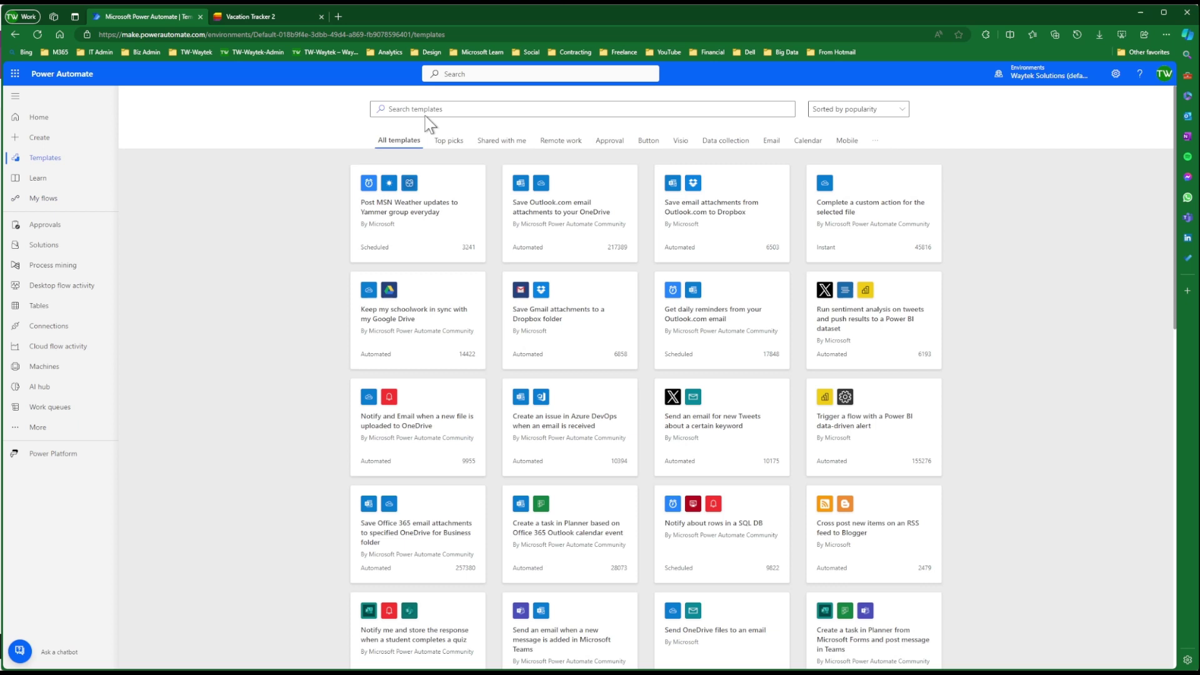
# Step: Filter to Approval templates, search 'sha', and open Start an approval when a SharePoint list is modified
pyautogui.click(605, 141)
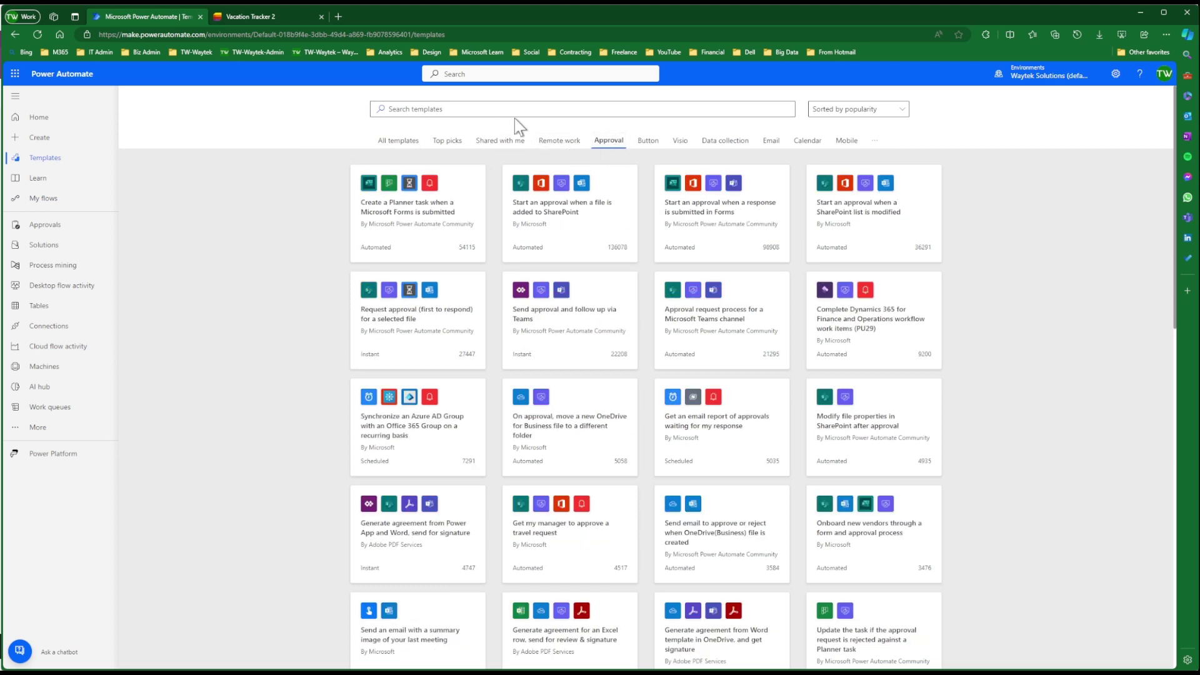
pyautogui.click(565, 108)
pyautogui.write('sharepoint list approvals')
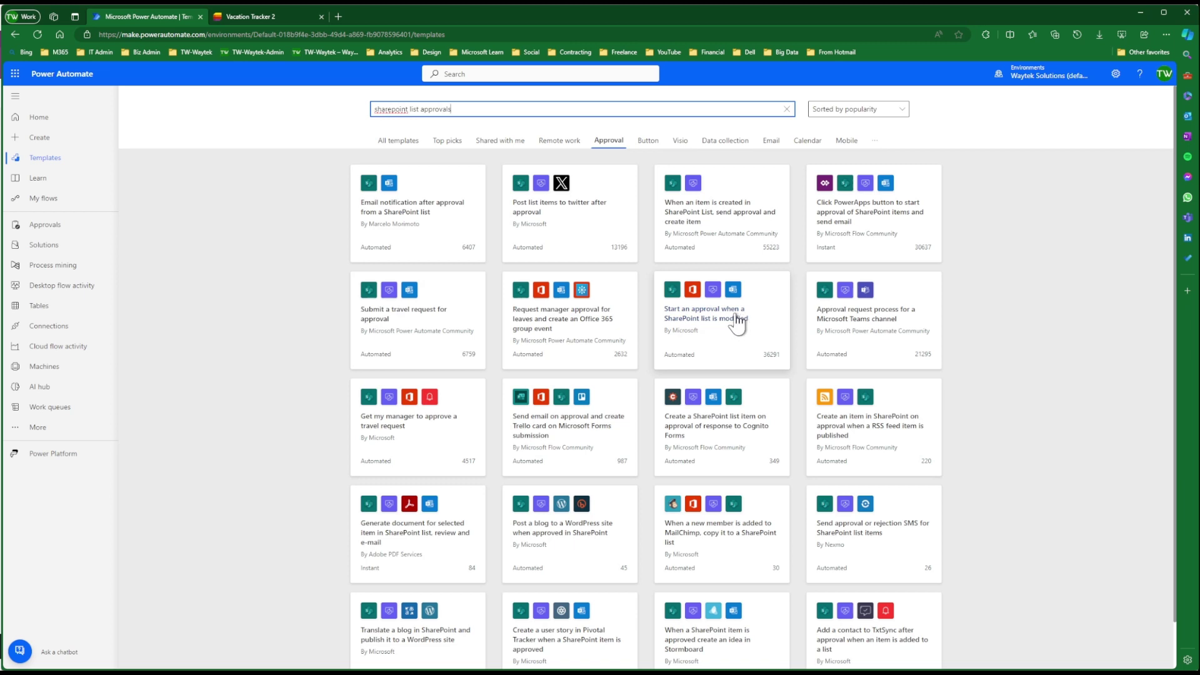
pyautogui.click(737, 320)
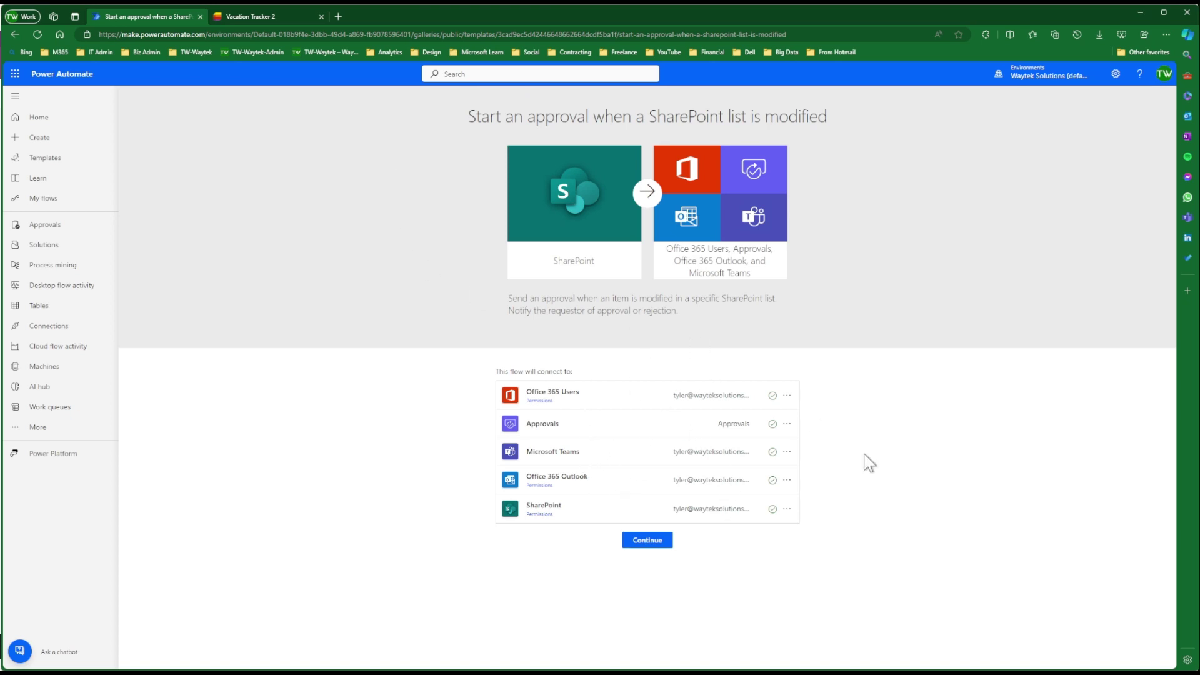
# Step: Configure the template with the Research & Development site, Vacation Tracker 2 list, and the suggested approver
pyautogui.click(659, 545)
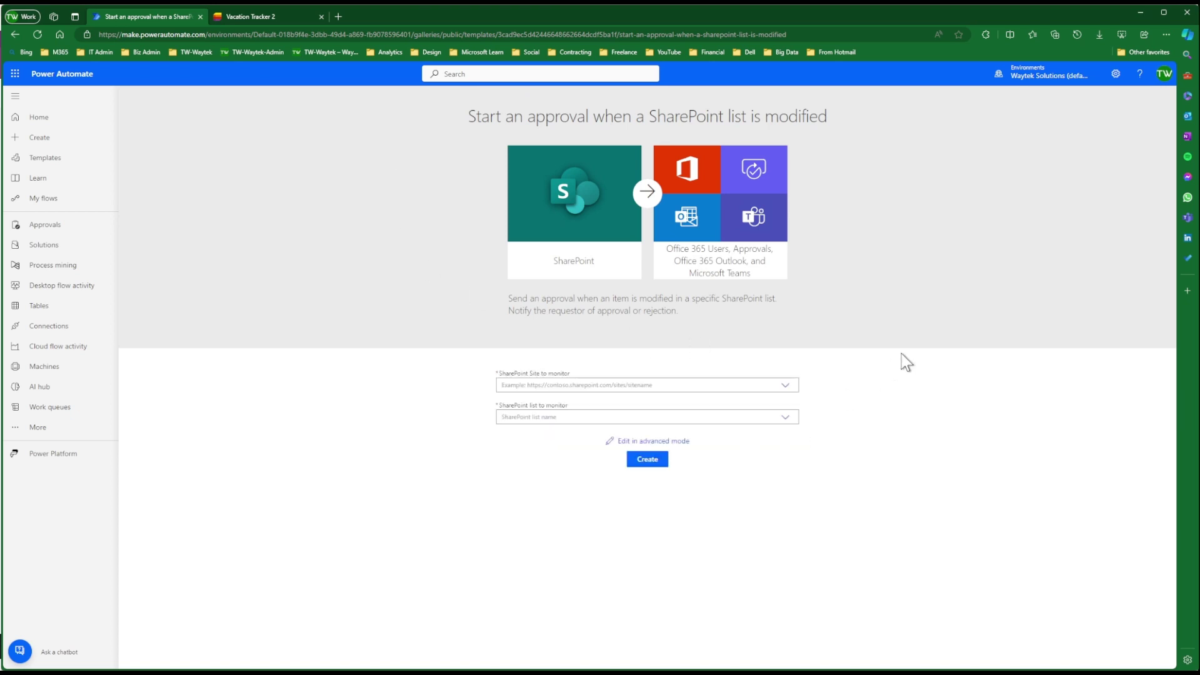
pyautogui.click(785, 385)
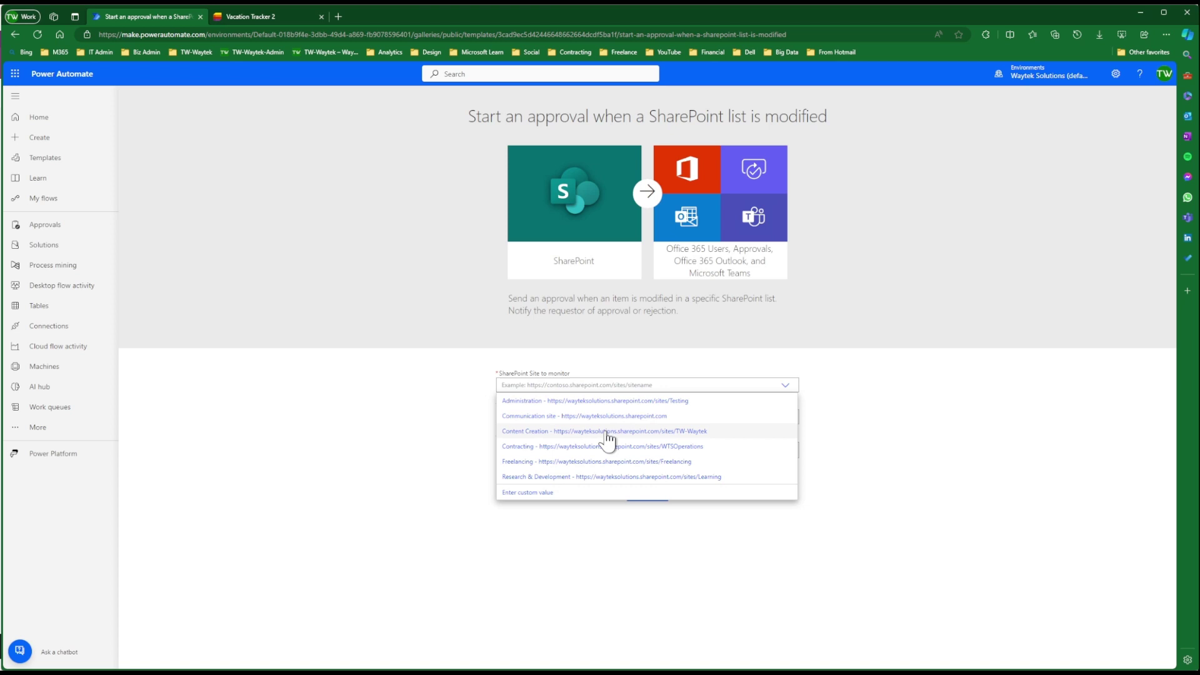
pyautogui.click(636, 477)
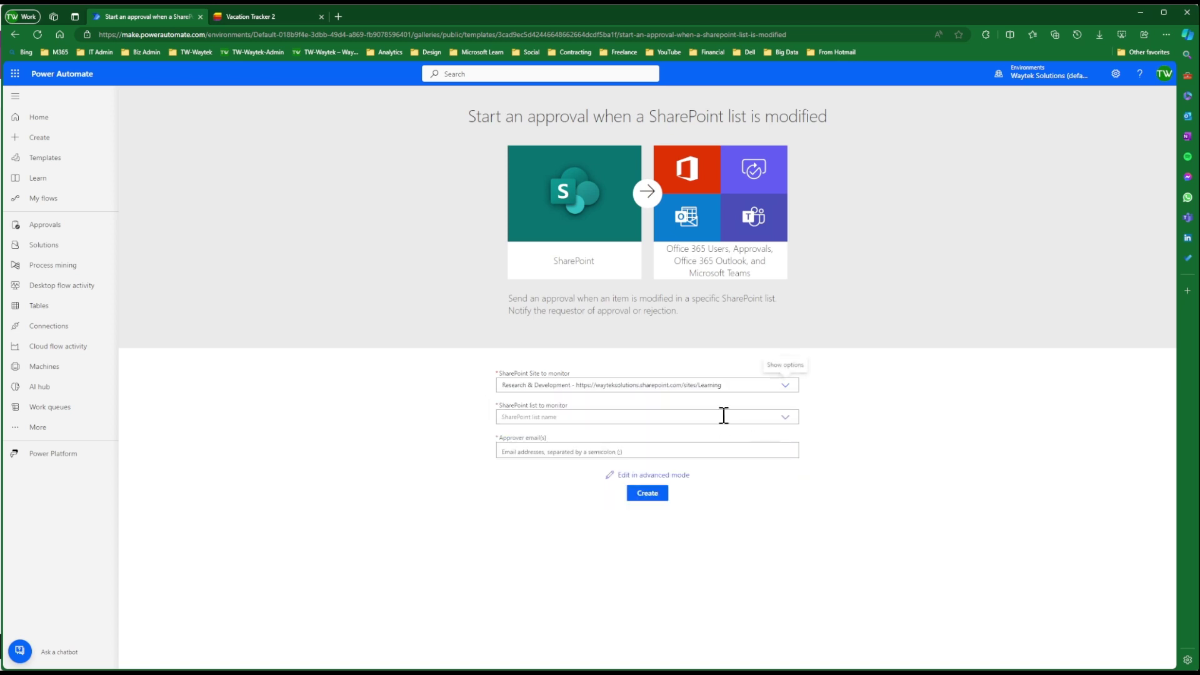
pyautogui.click(786, 418)
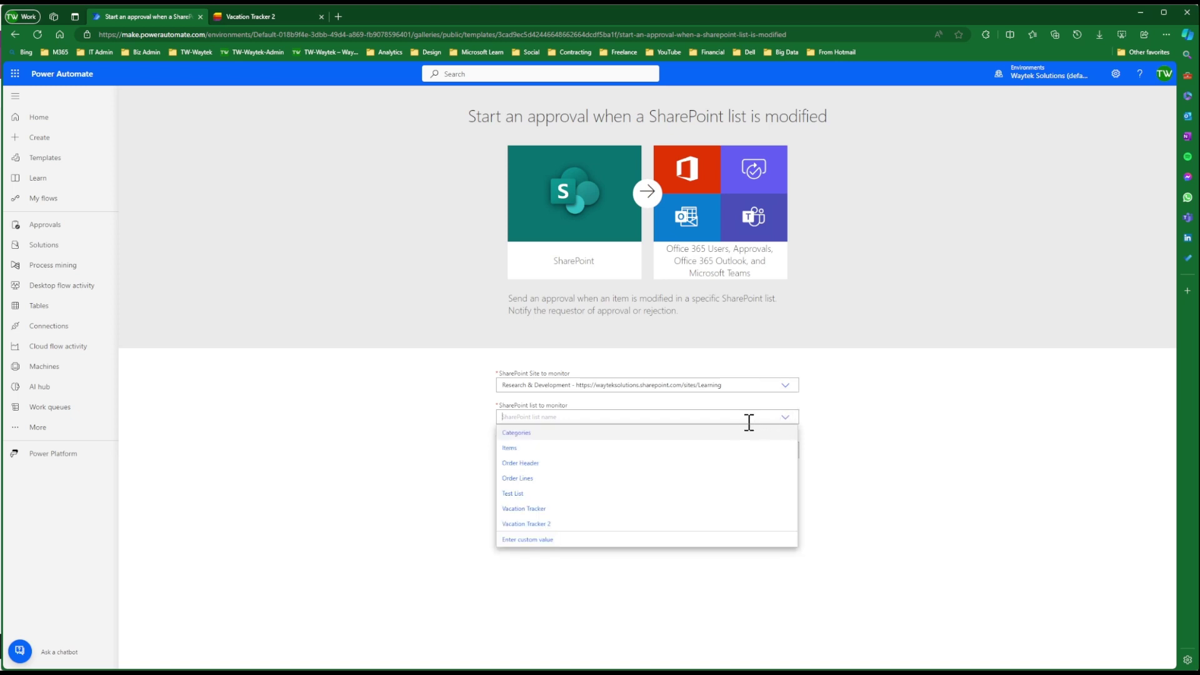
pyautogui.click(576, 528)
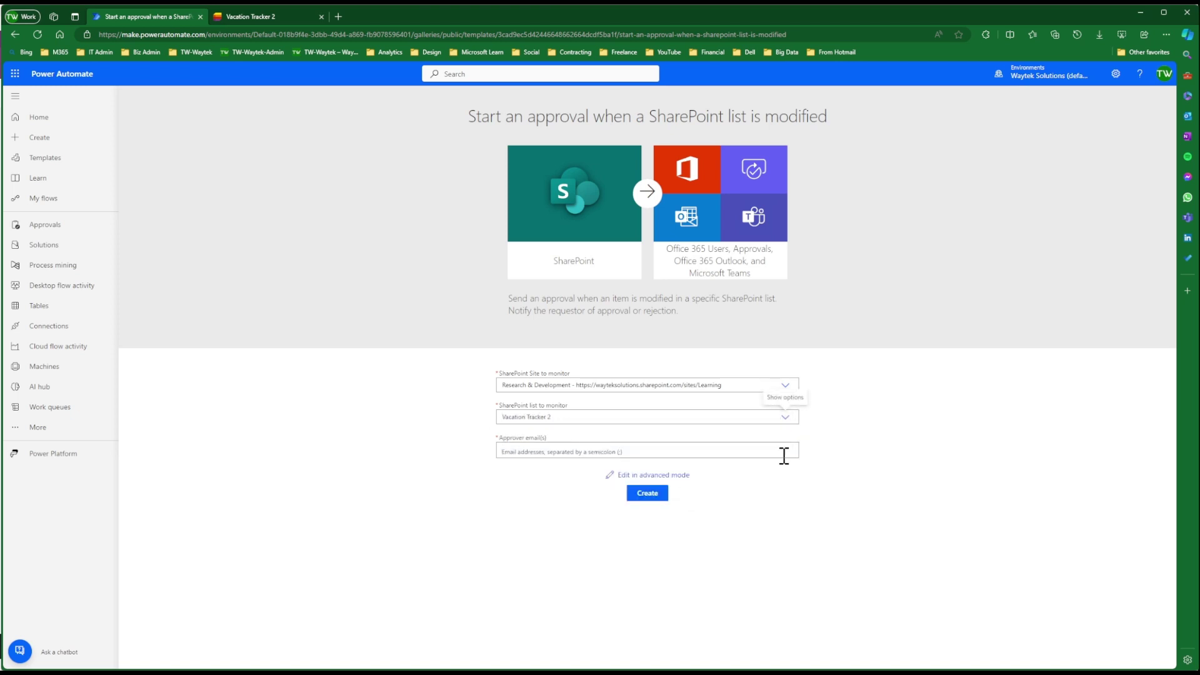
pyautogui.click(783, 450)
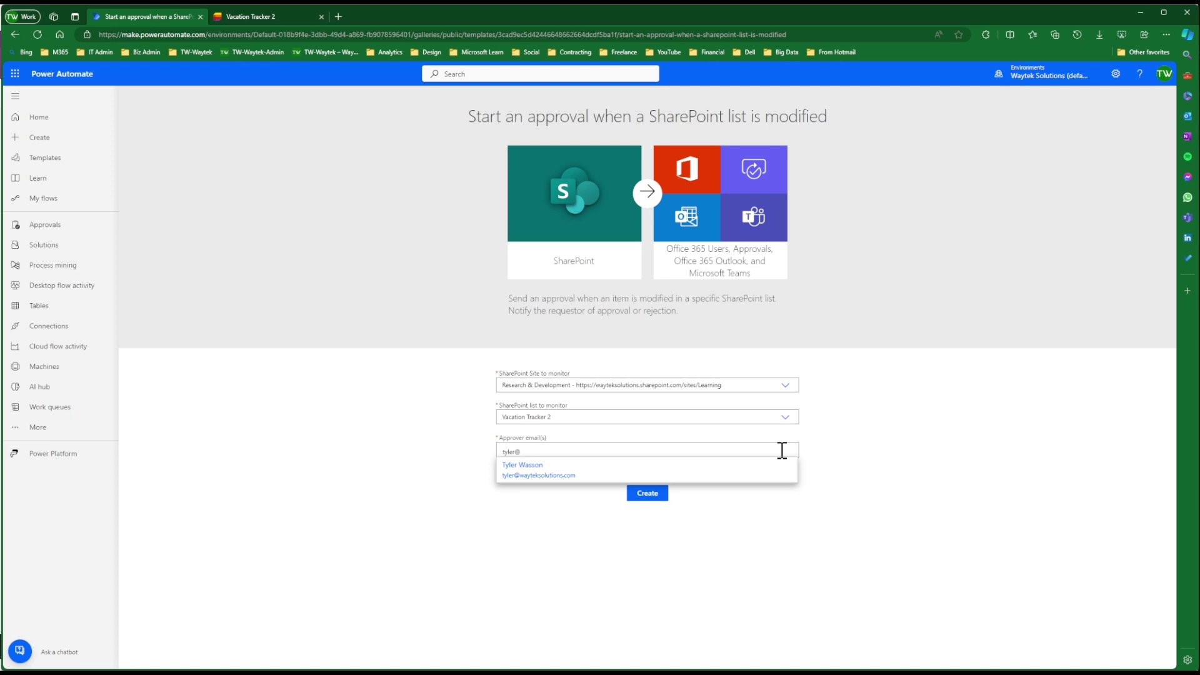
pyautogui.click(764, 474)
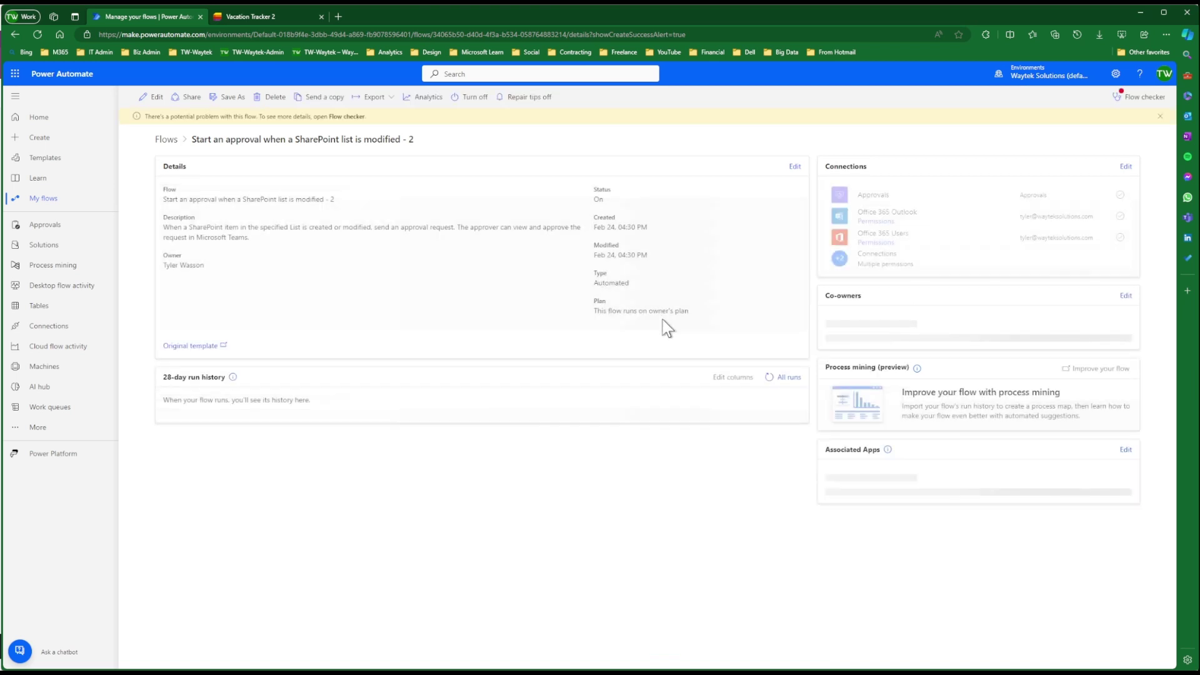
# Step: Open the new approval flow in the designer and zoom and pan to see its steps
pyautogui.click(155, 100)
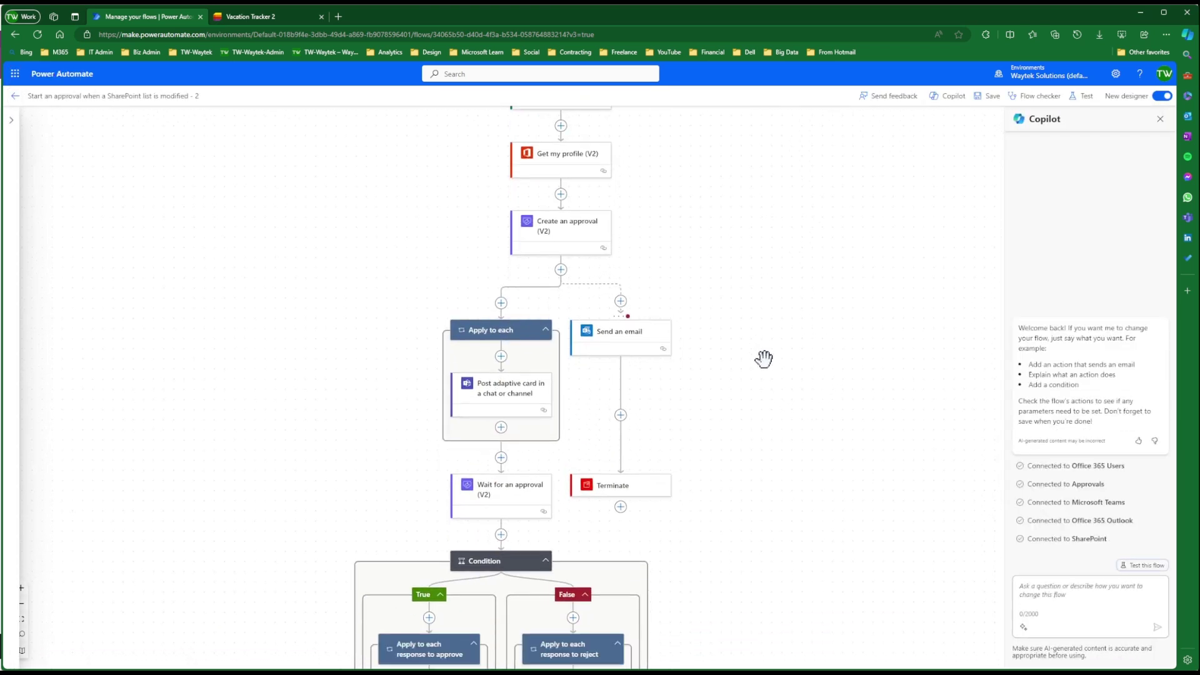
pyautogui.click(21, 603)
pyautogui.scroll(-1, 279, 528)
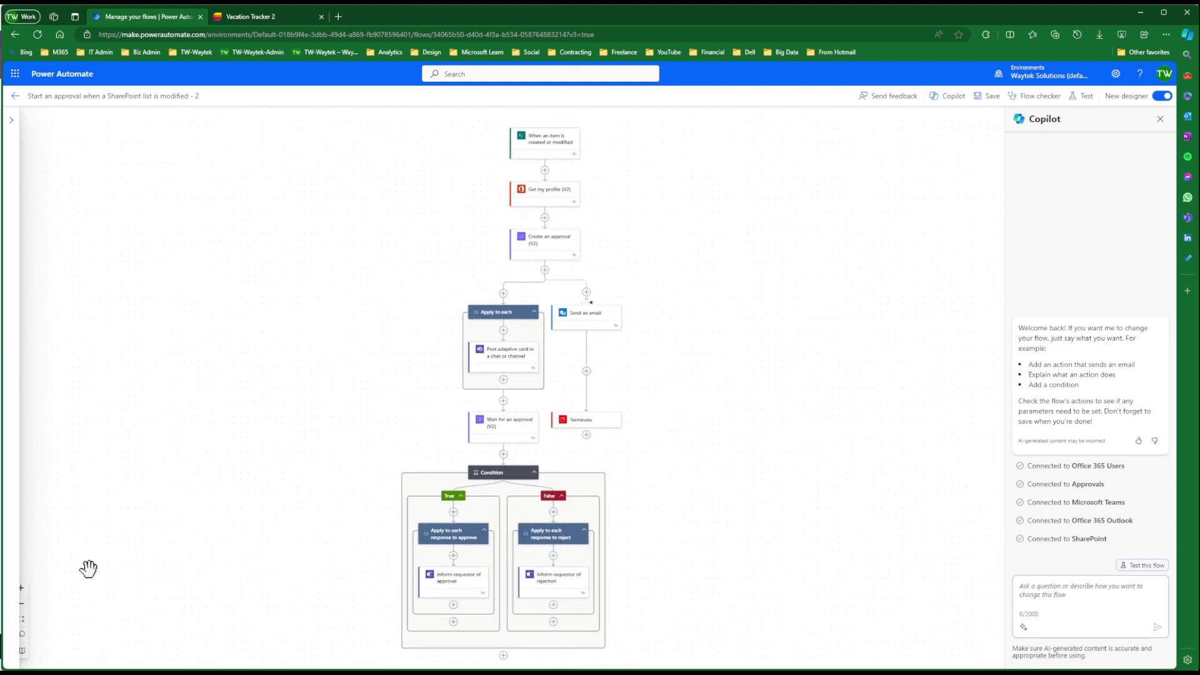
pyautogui.click(21, 587)
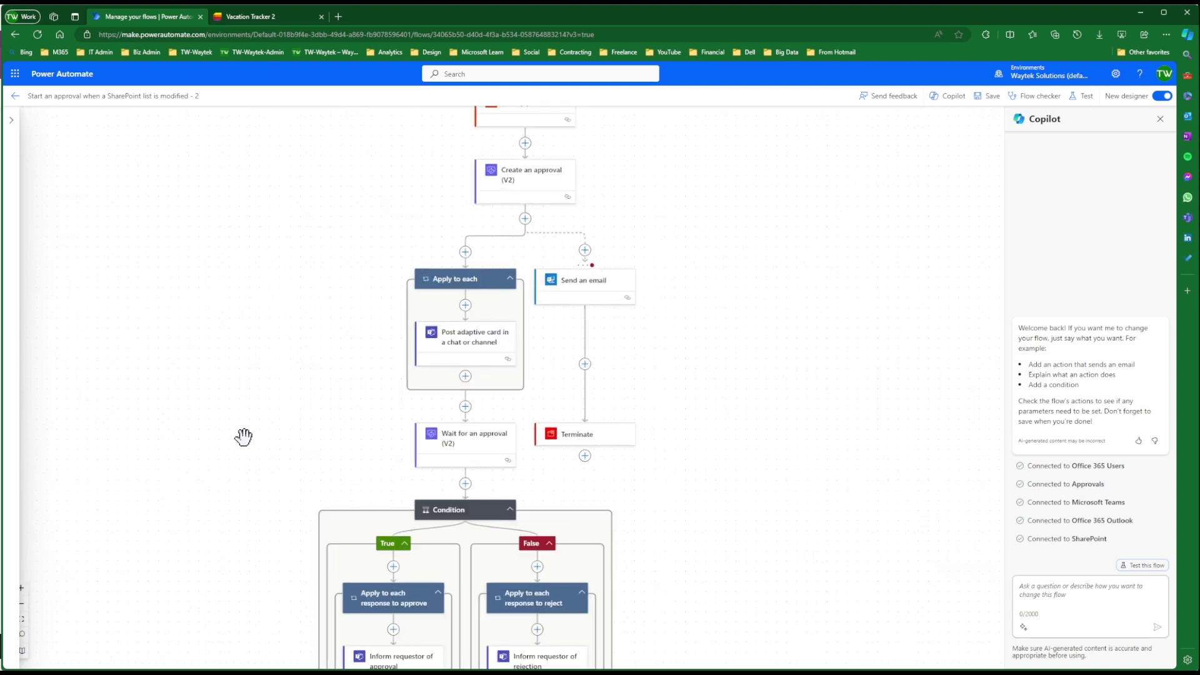
pyautogui.moveTo(241, 437); pyautogui.dragTo(281, 557)
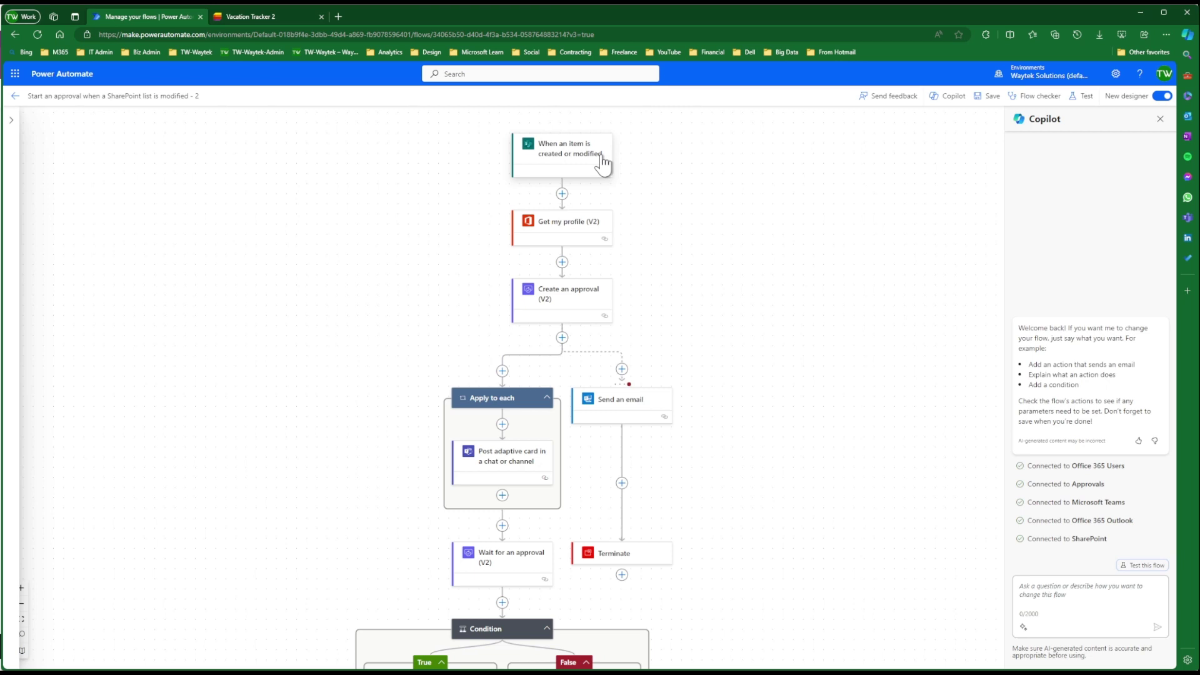
# Step: Insert a SharePoint 'When an item is created' step right after the flow's trigger
pyautogui.click(562, 195)
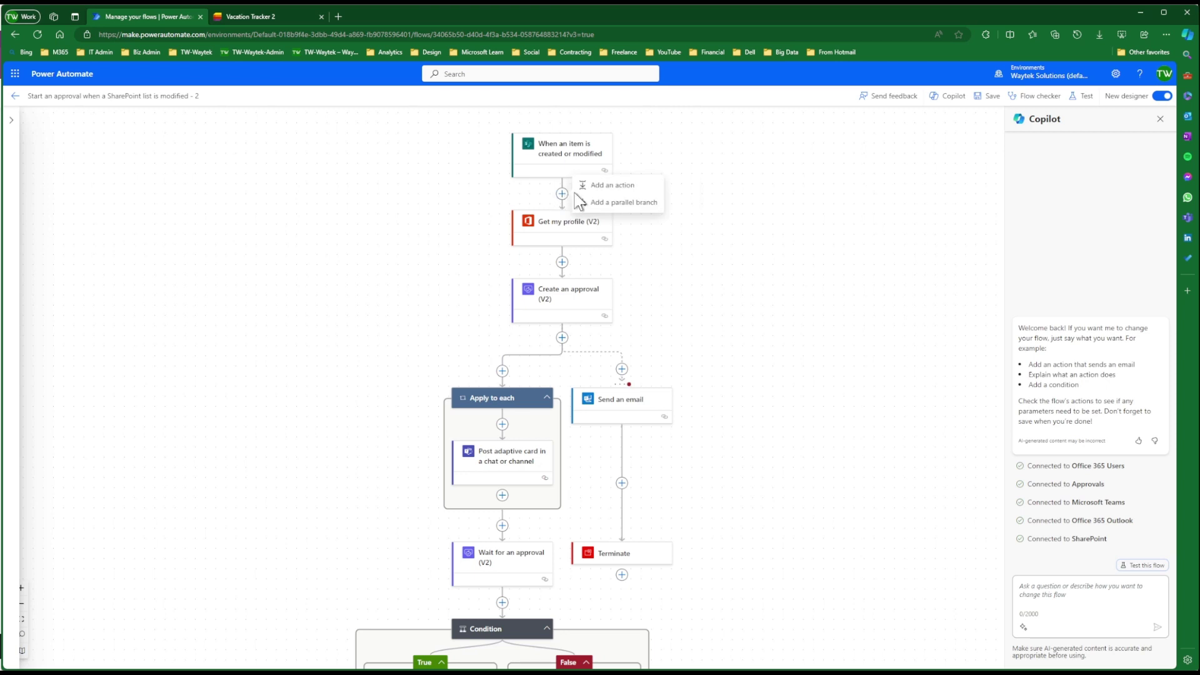
pyautogui.click(610, 186)
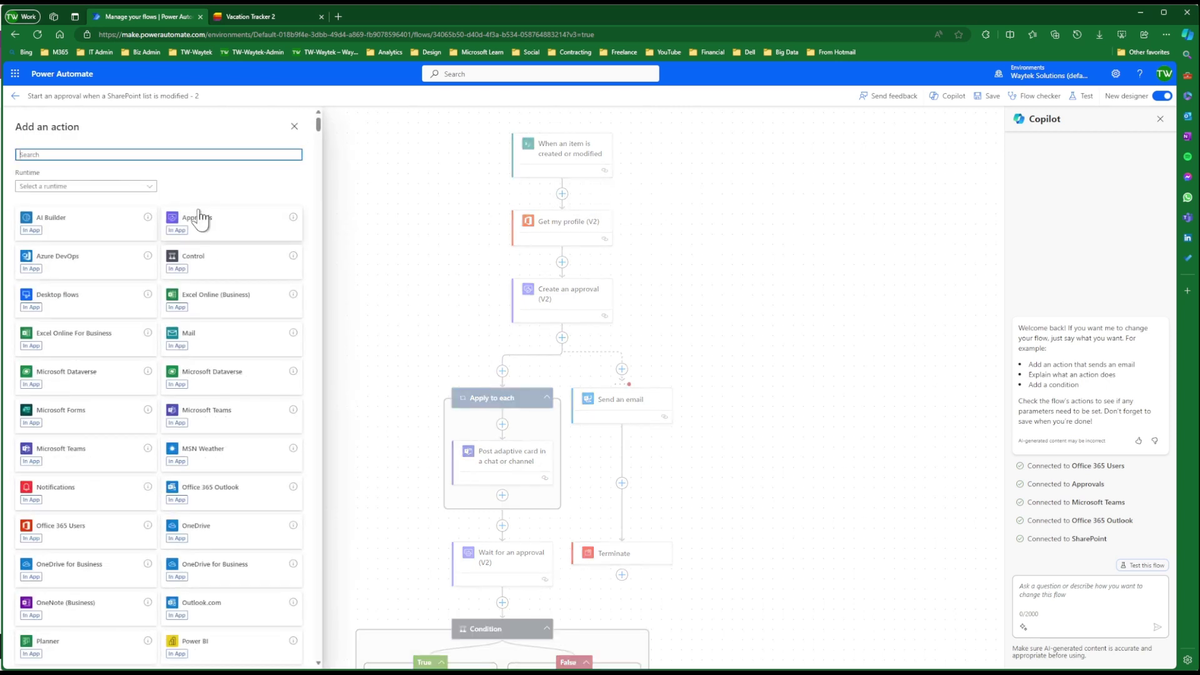
pyautogui.scroll(-5, 197, 223)
pyautogui.scroll(-1, 199, 223)
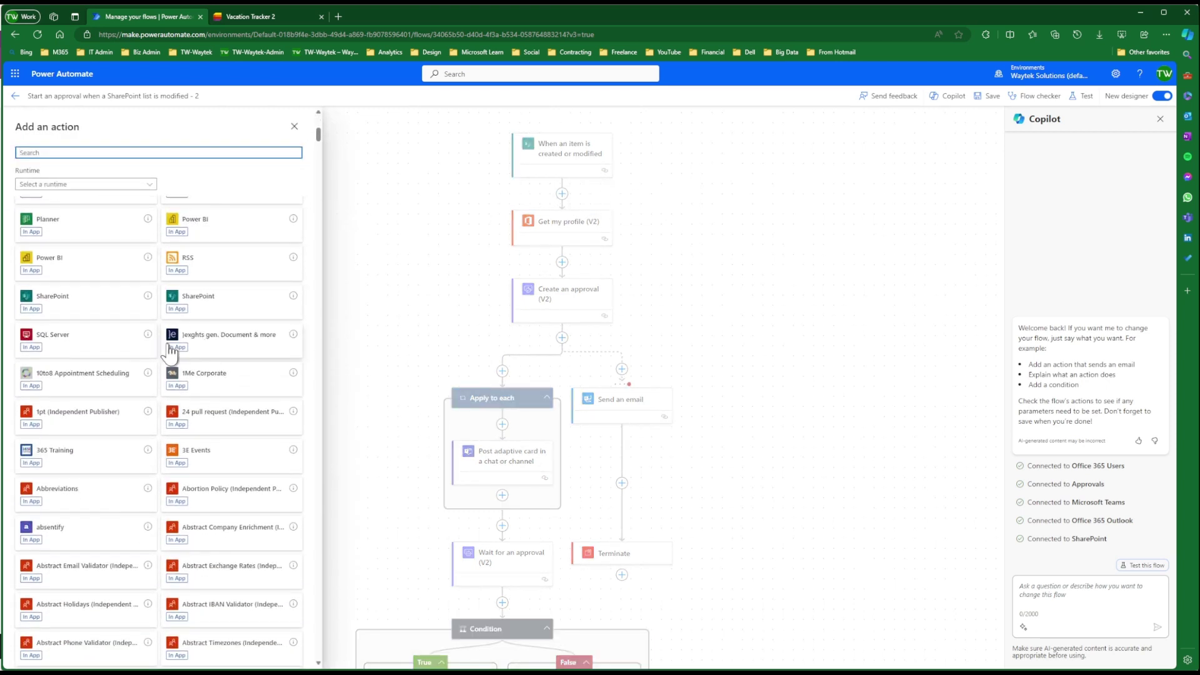
pyautogui.click(88, 302)
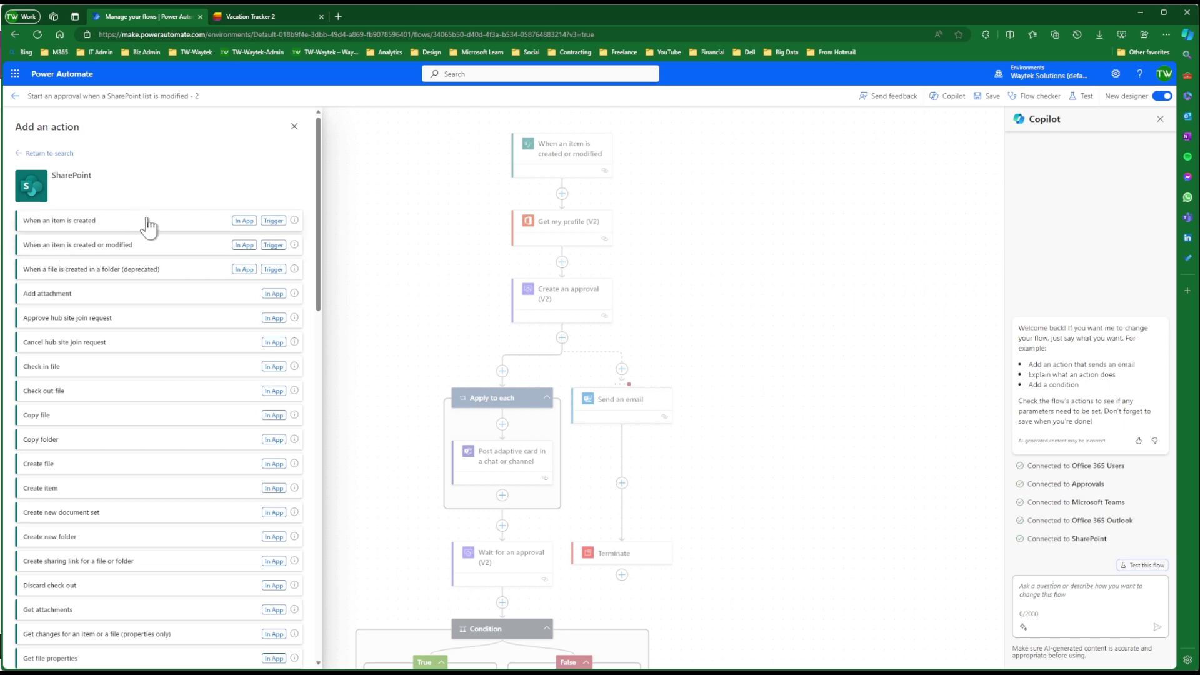
pyautogui.click(148, 225)
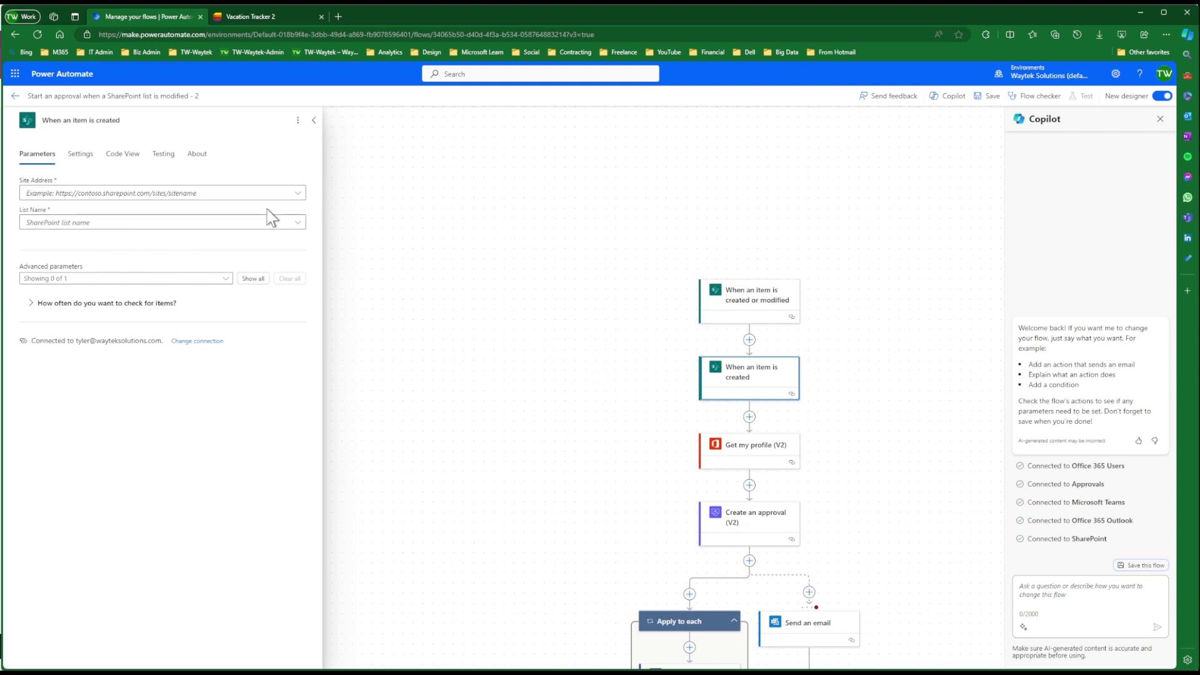
pyautogui.click(314, 120)
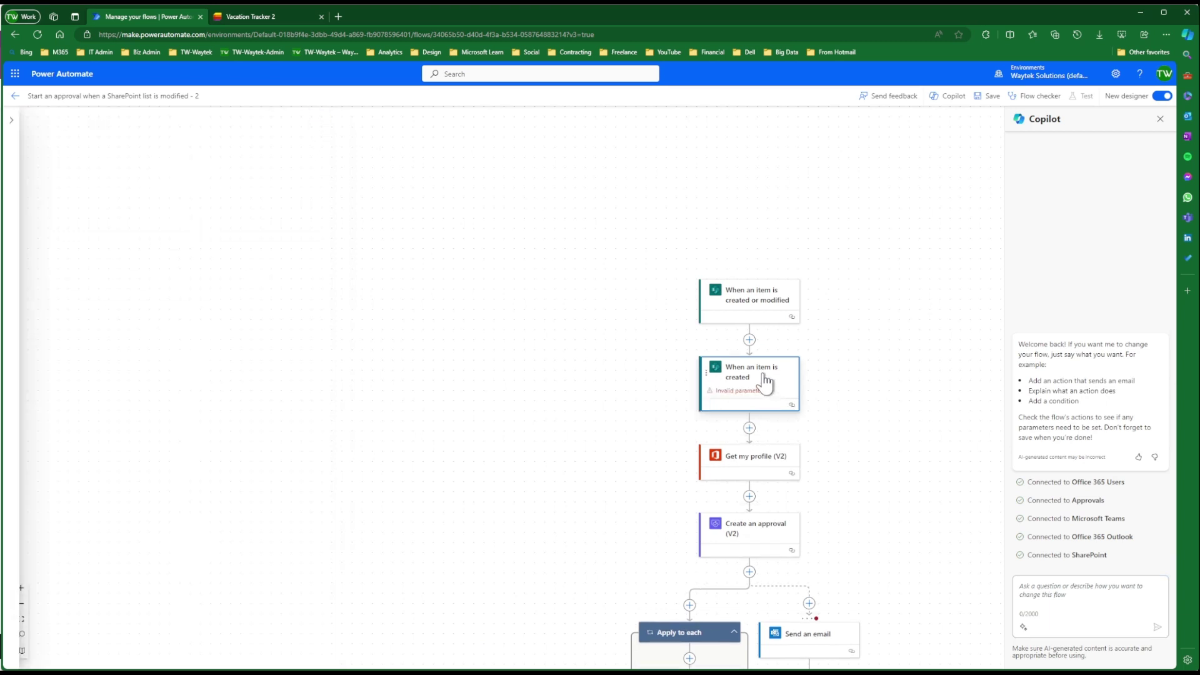
pyautogui.click(716, 373)
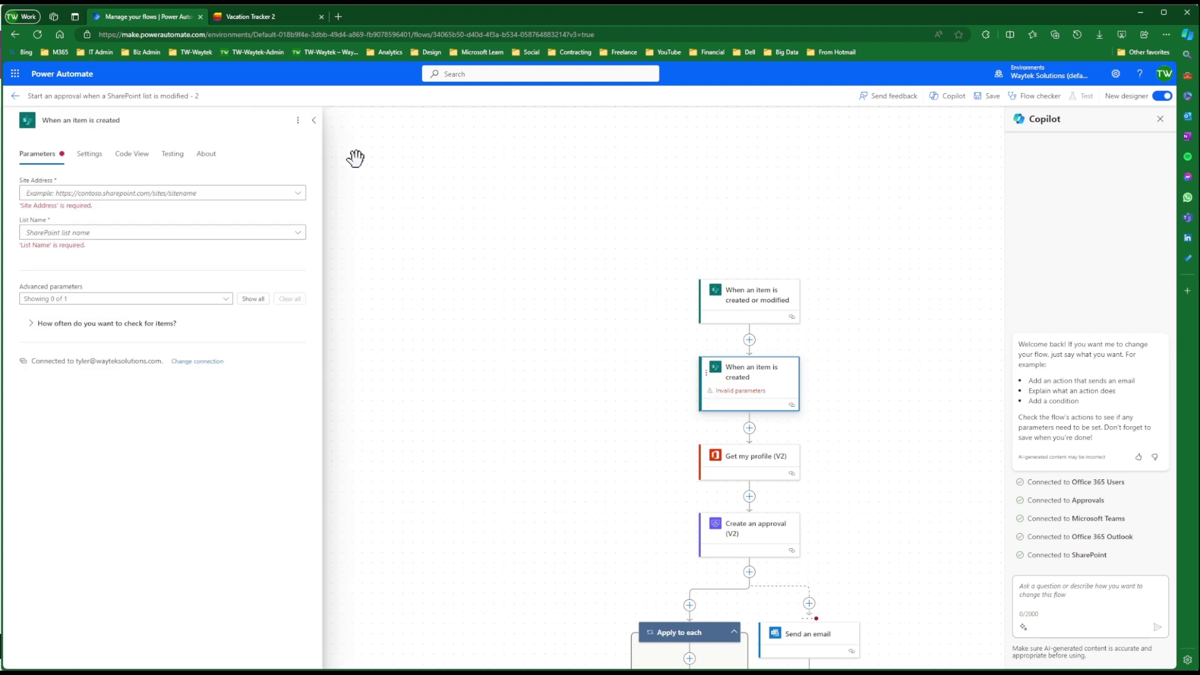
pyautogui.click(315, 120)
pyautogui.click(766, 380)
# Step: Delete the added 'When an item is created' step from the flow
pyautogui.click(298, 120)
pyautogui.click(317, 154)
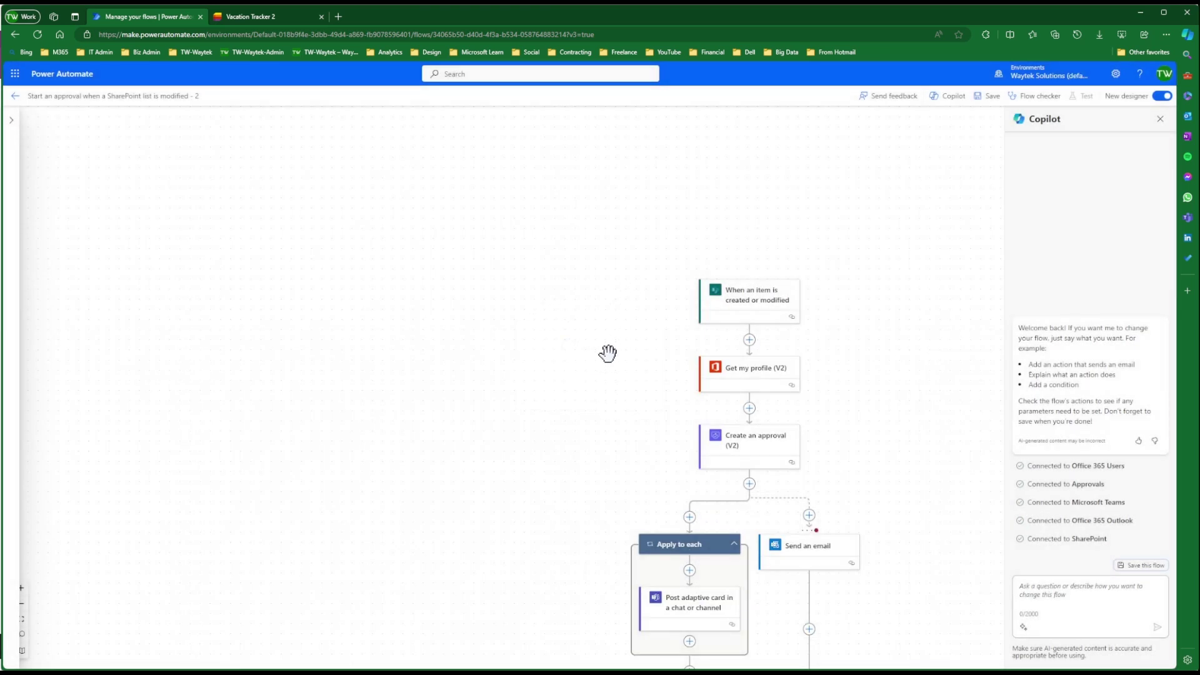
pyautogui.moveTo(609, 351); pyautogui.dragTo(381, 206)
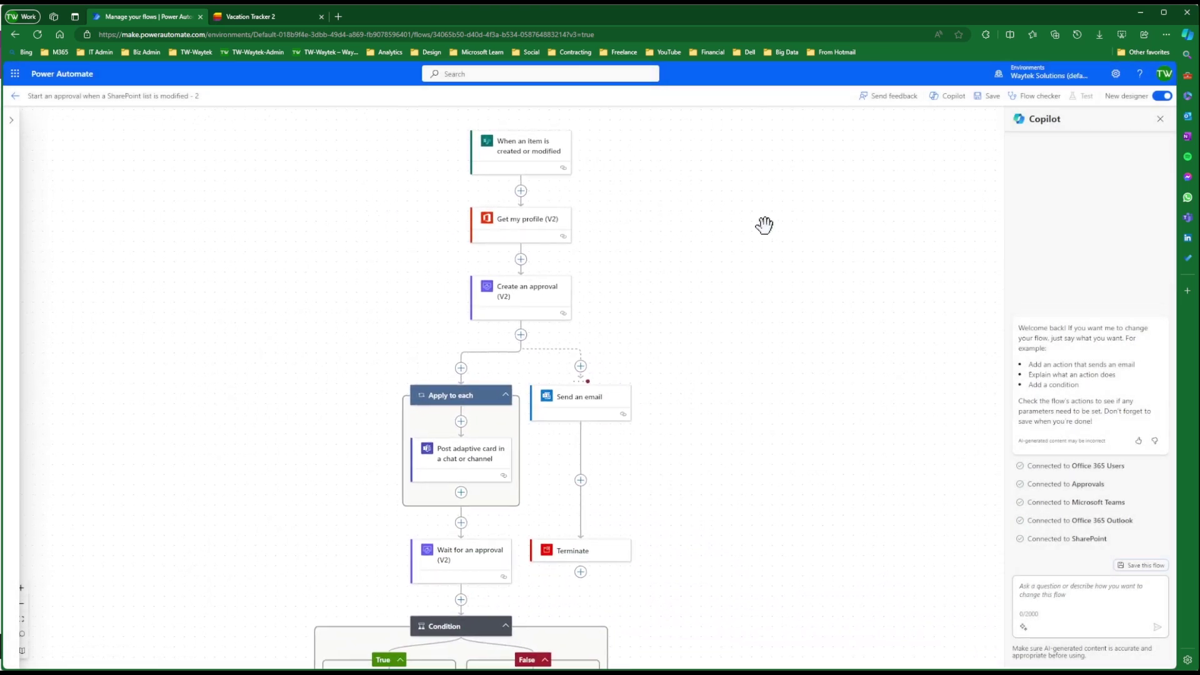
pyautogui.moveTo(719, 212); pyautogui.dragTo(759, 225)
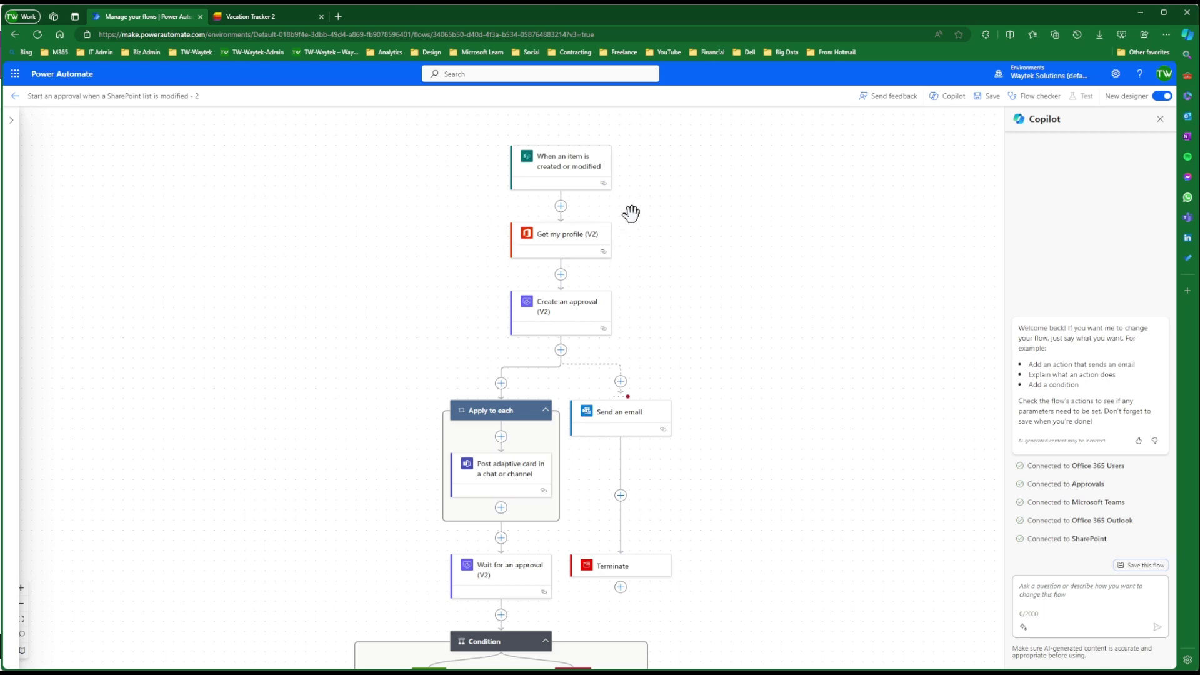
# Step: Delete the Get my profile (V2) step and confirm the removal
pyautogui.click(580, 239)
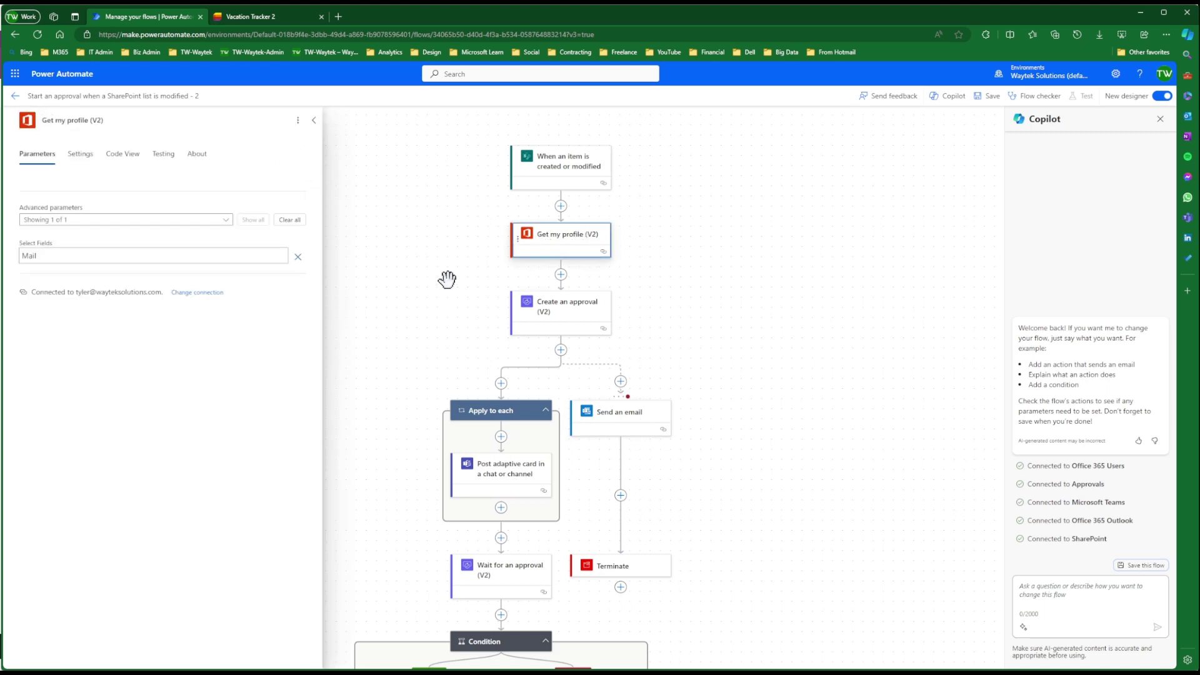
pyautogui.click(298, 120)
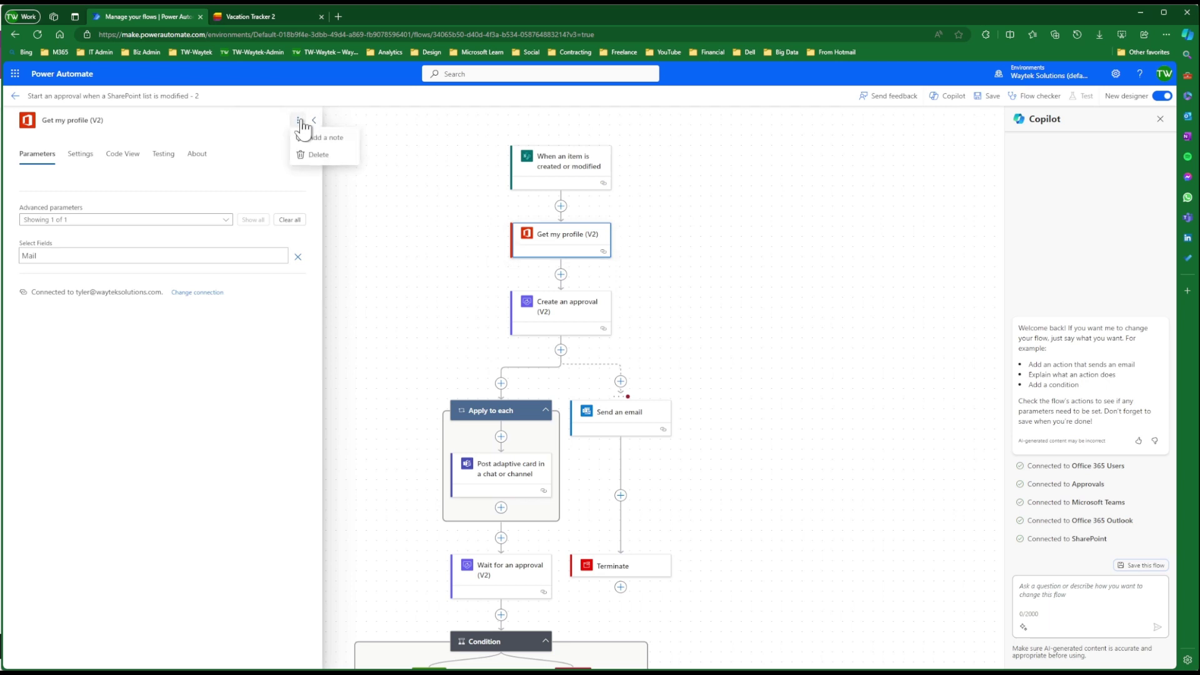
pyautogui.click(318, 156)
pyautogui.click(608, 398)
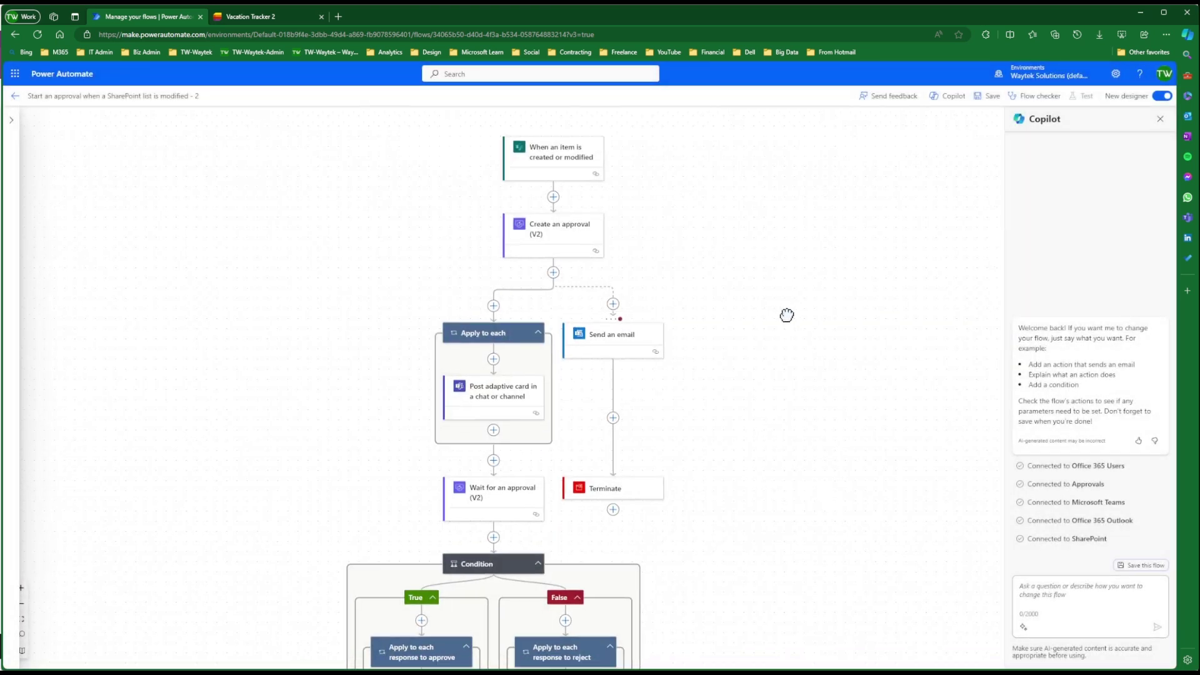
# Step: Replace the Send an email recipient's Mail token with the list trigger's Team Member Email
pyautogui.click(607, 326)
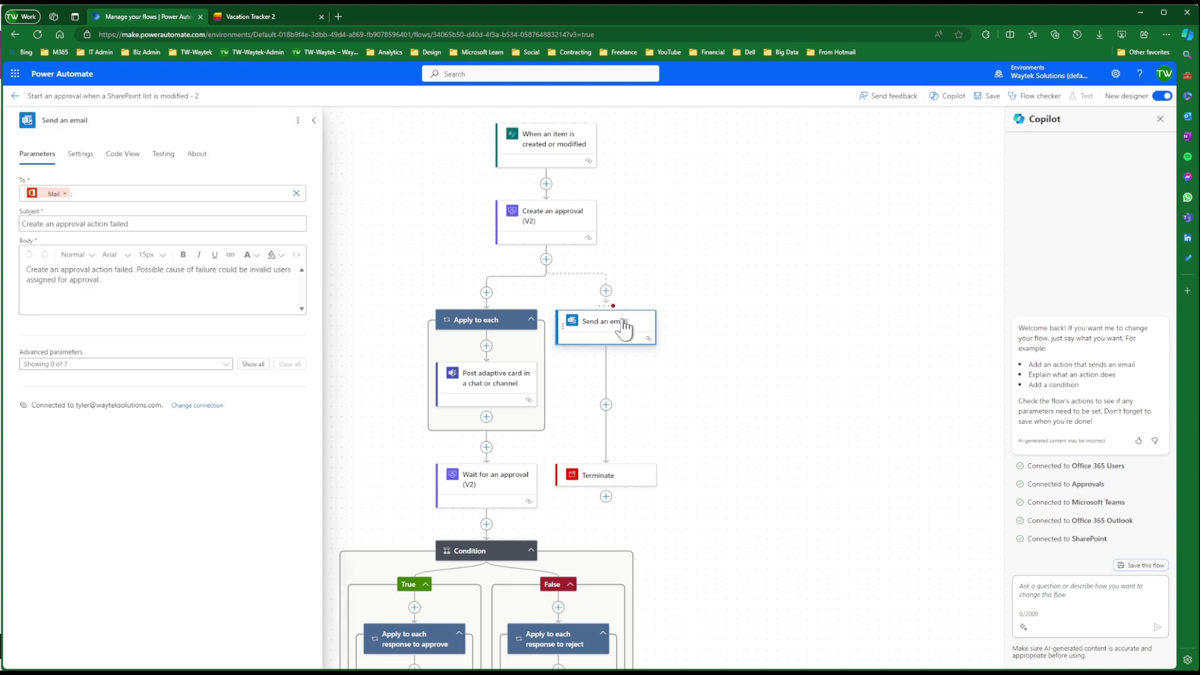
pyautogui.click(64, 195)
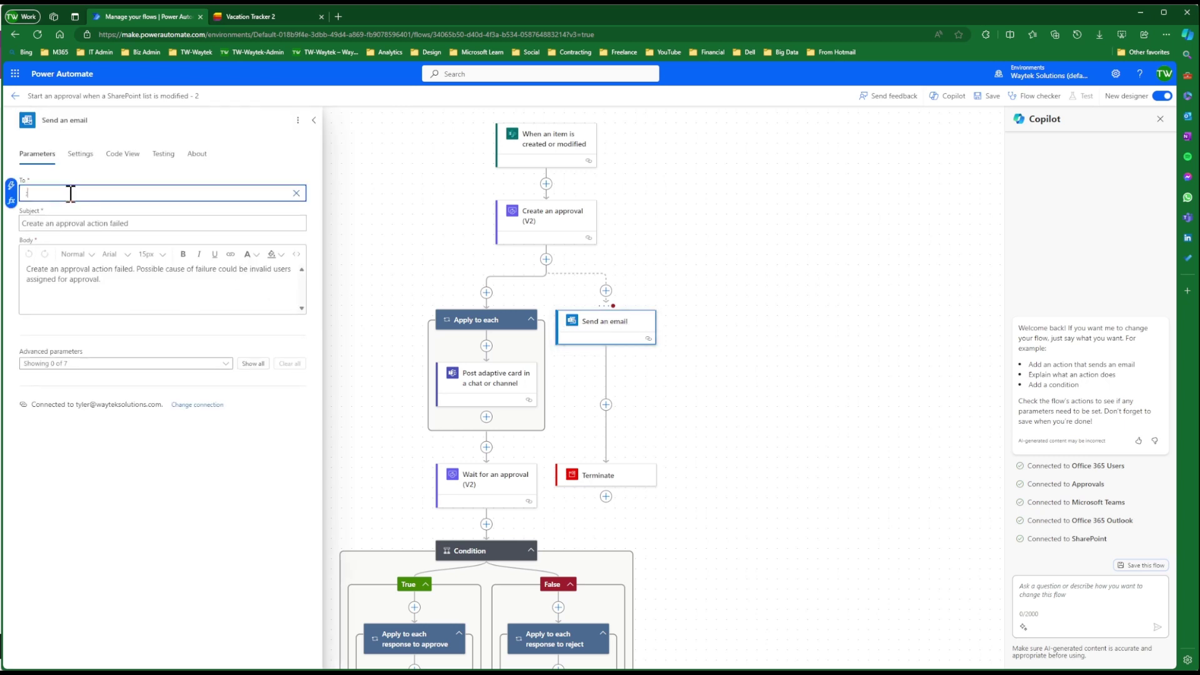
pyautogui.click(11, 188)
pyautogui.scroll(-2, 445, 282)
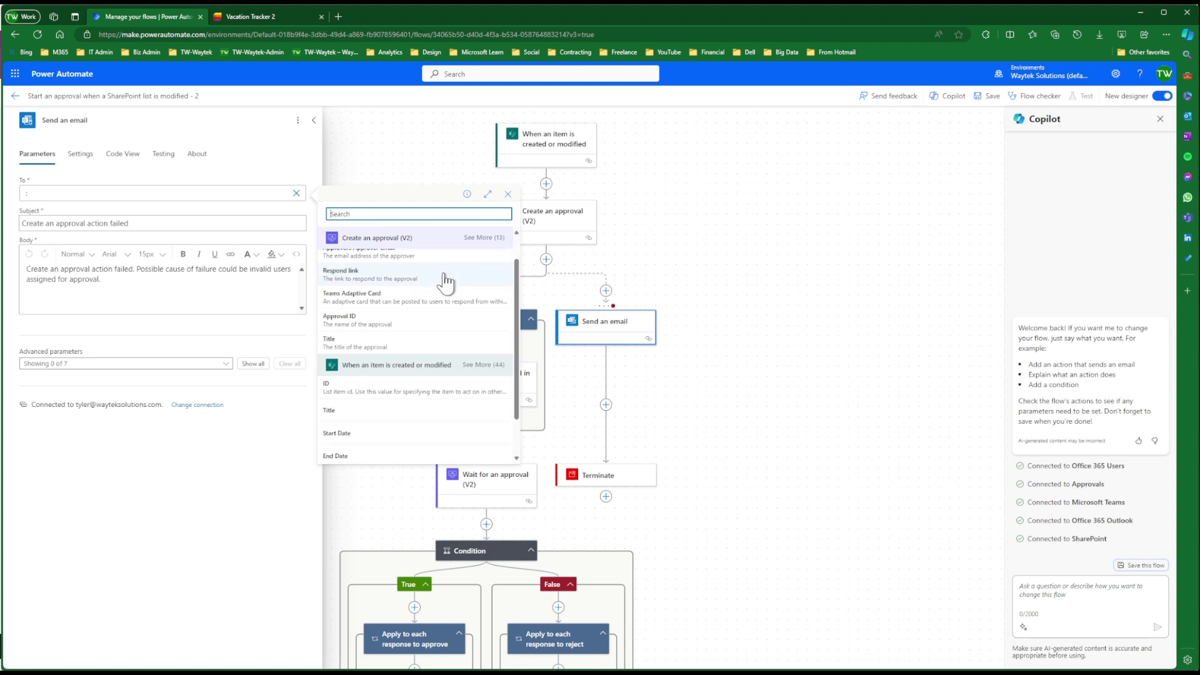
pyautogui.scroll(-1, 443, 294)
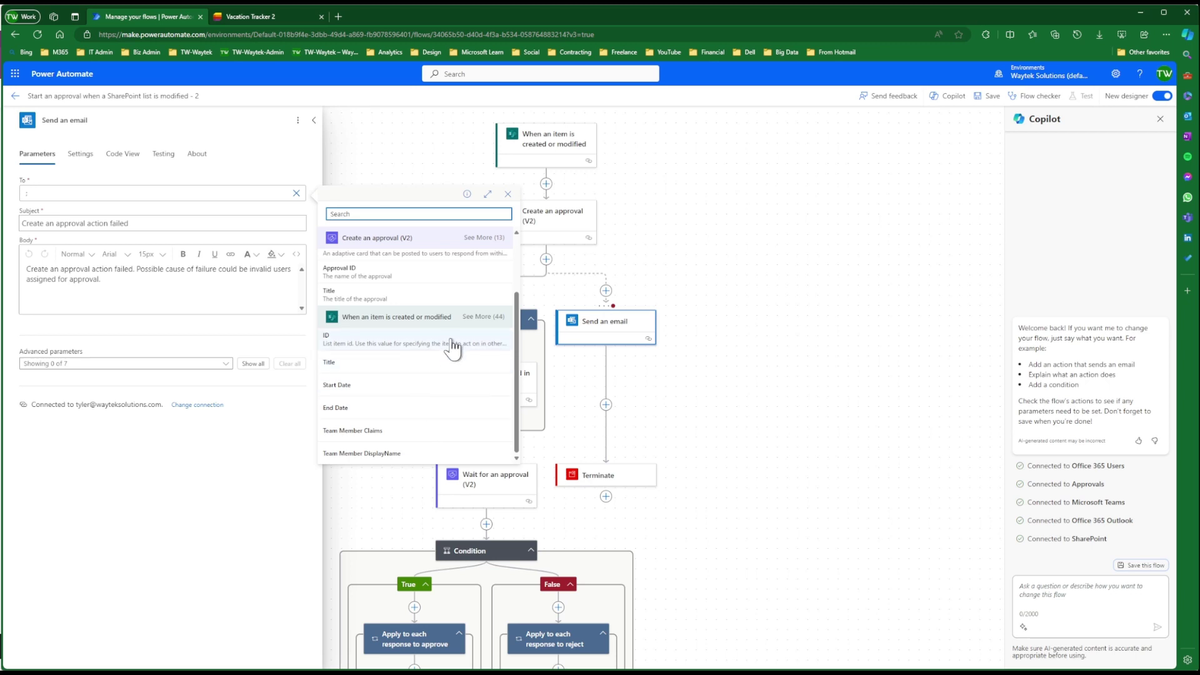
pyautogui.click(477, 317)
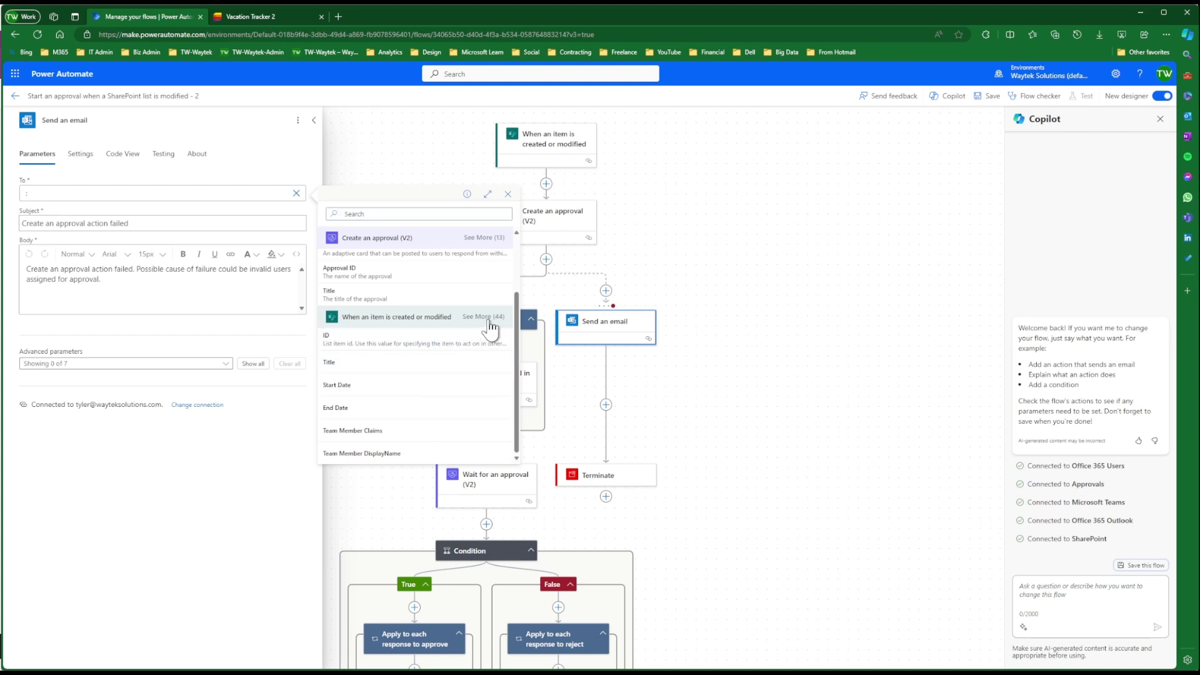
pyautogui.scroll(-3, 461, 348)
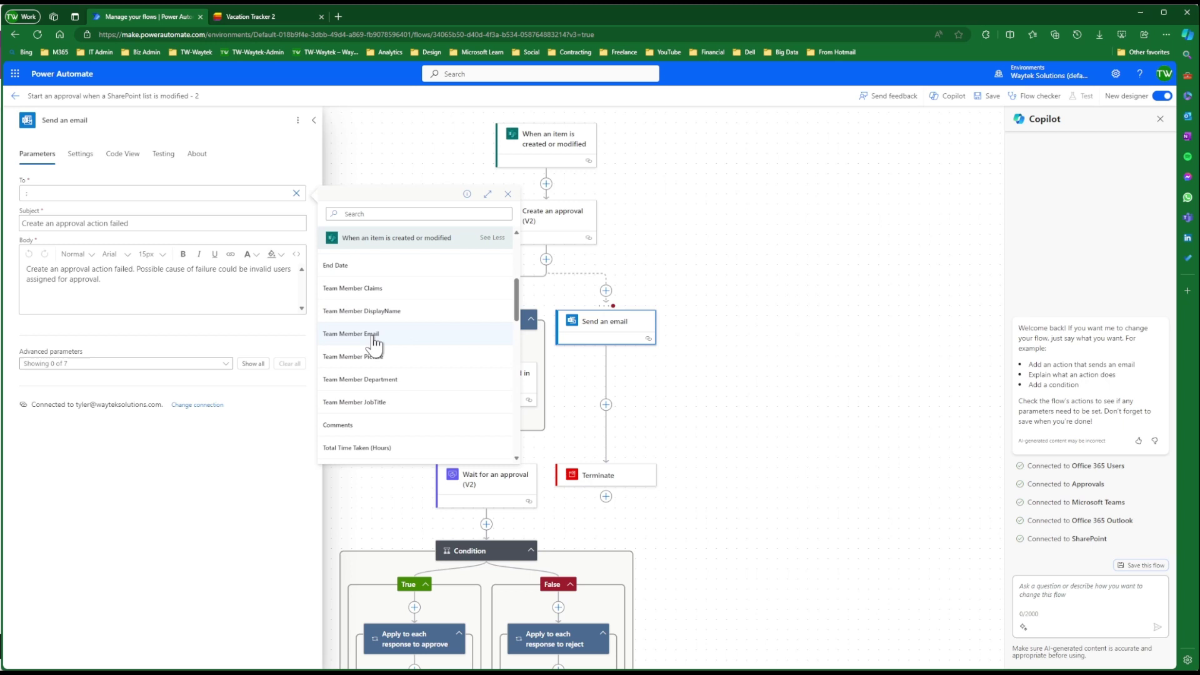
pyautogui.click(374, 334)
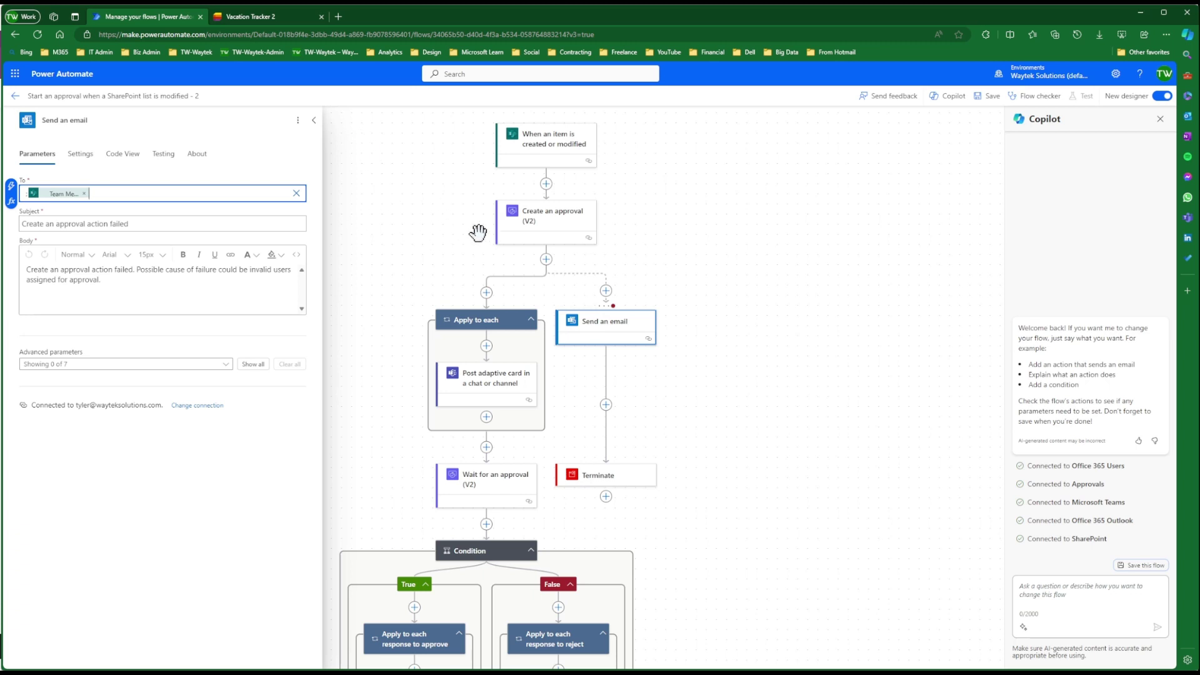
pyautogui.click(312, 121)
# Step: Add a Requestor parameter to Create an approval (V2), set to the trigger's Team Member Email
pyautogui.moveTo(733, 330); pyautogui.dragTo(760, 373)
pyautogui.click(574, 314)
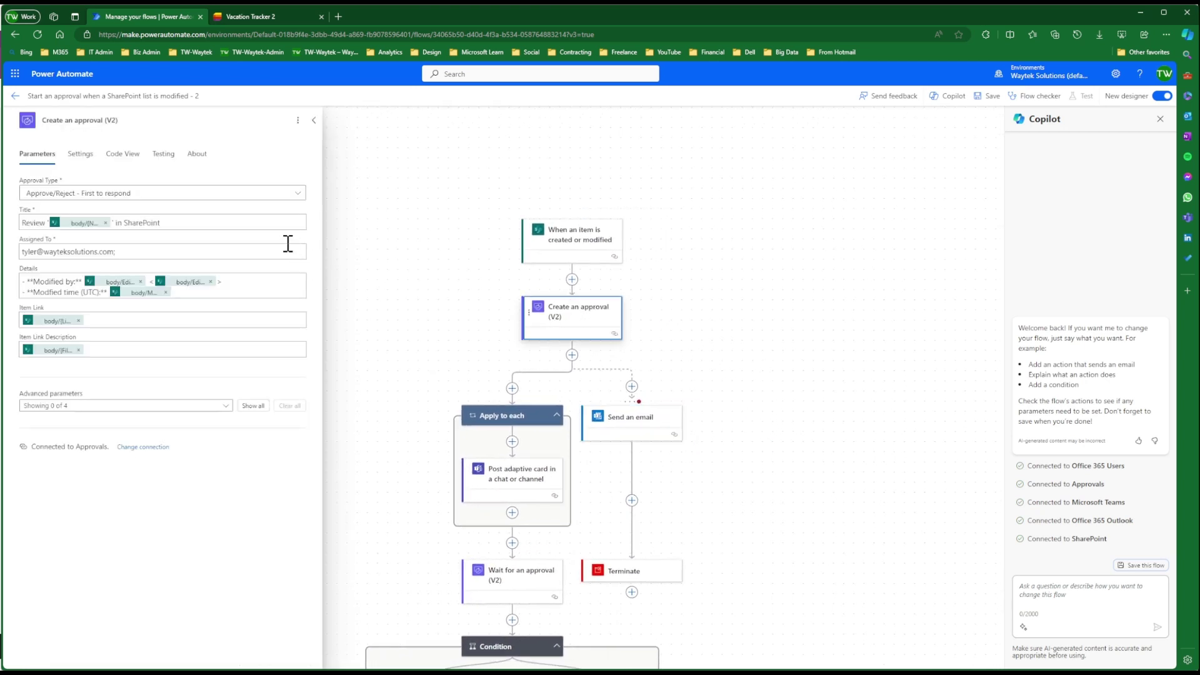
pyautogui.click(229, 406)
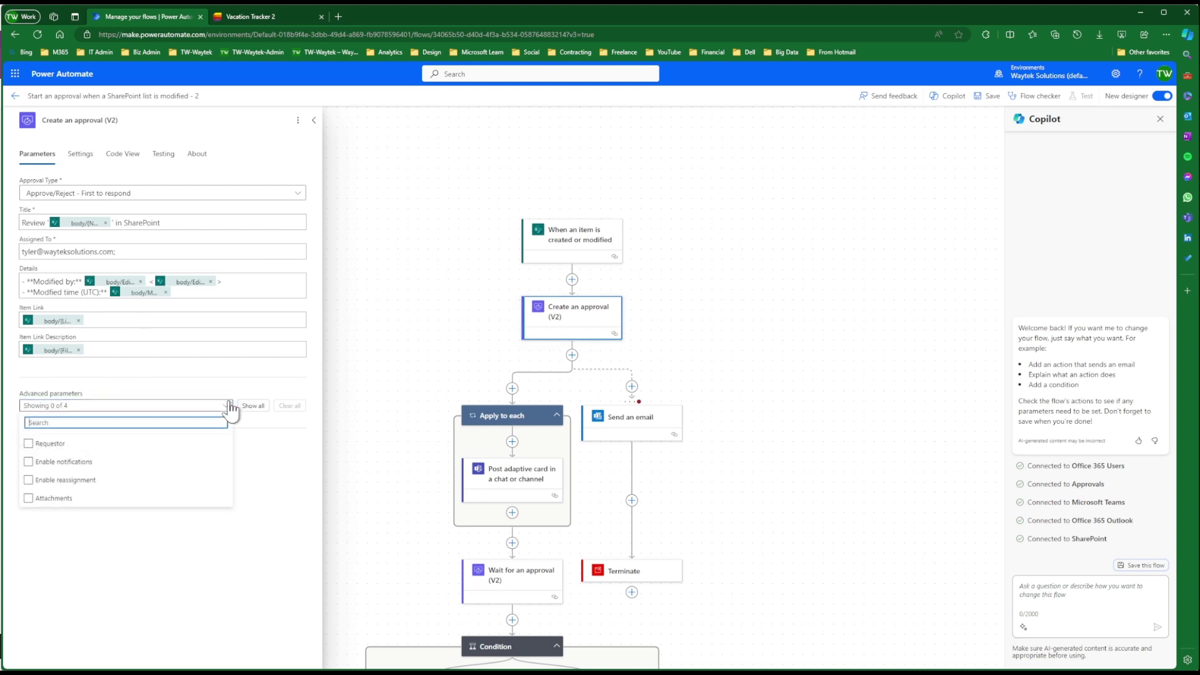
pyautogui.click(45, 445)
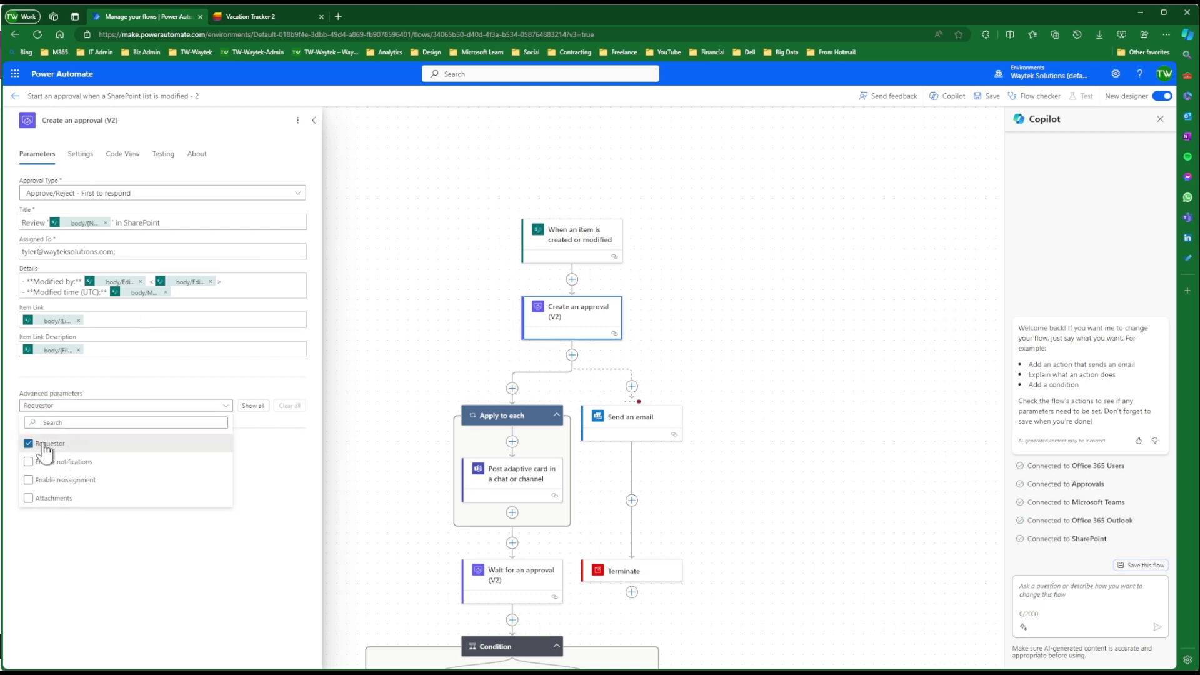
pyautogui.click(277, 497)
pyautogui.click(212, 442)
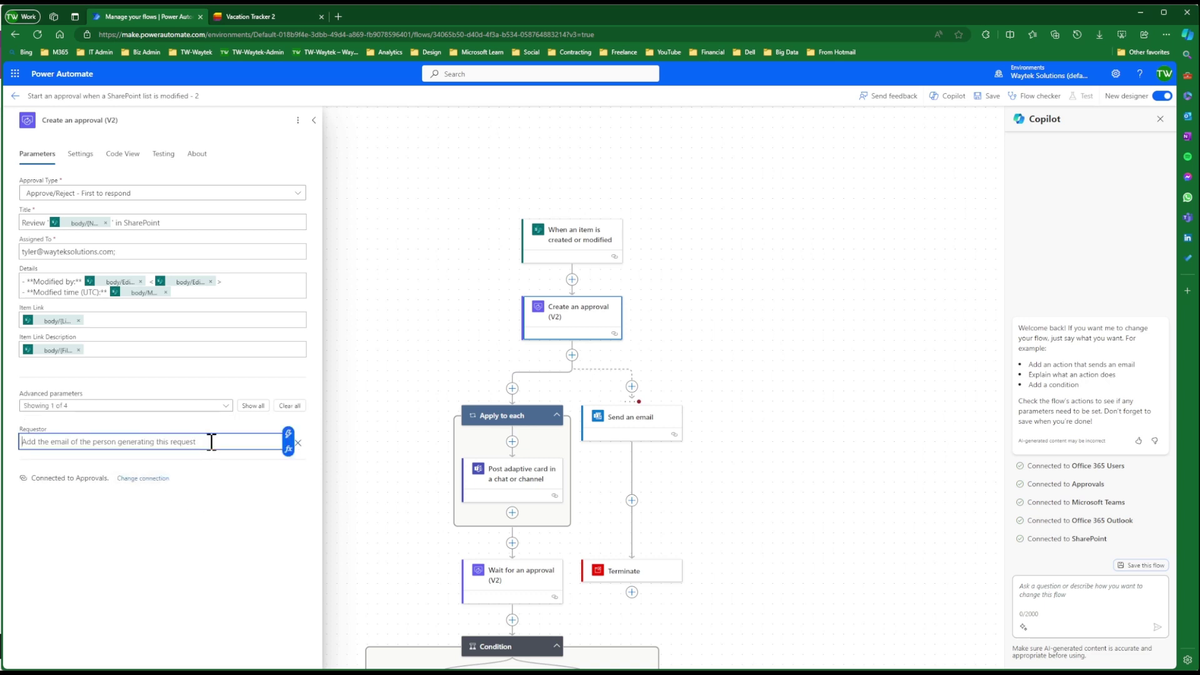
pyautogui.click(291, 442)
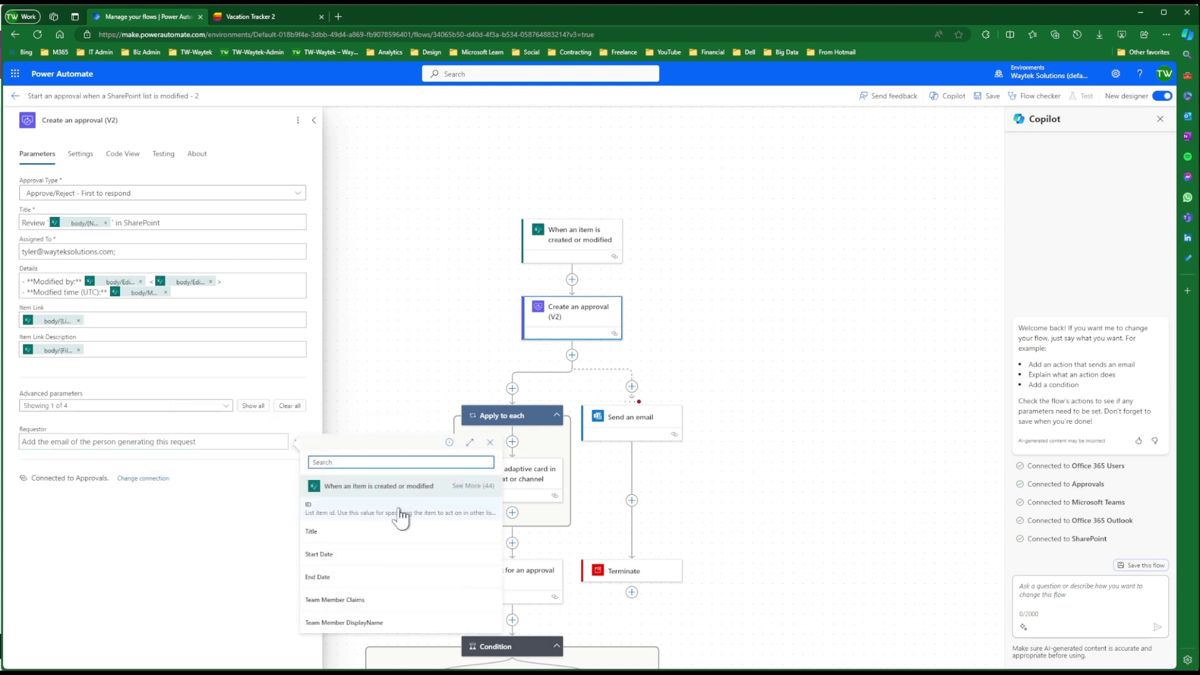
pyautogui.click(473, 485)
pyautogui.scroll(-1, 393, 513)
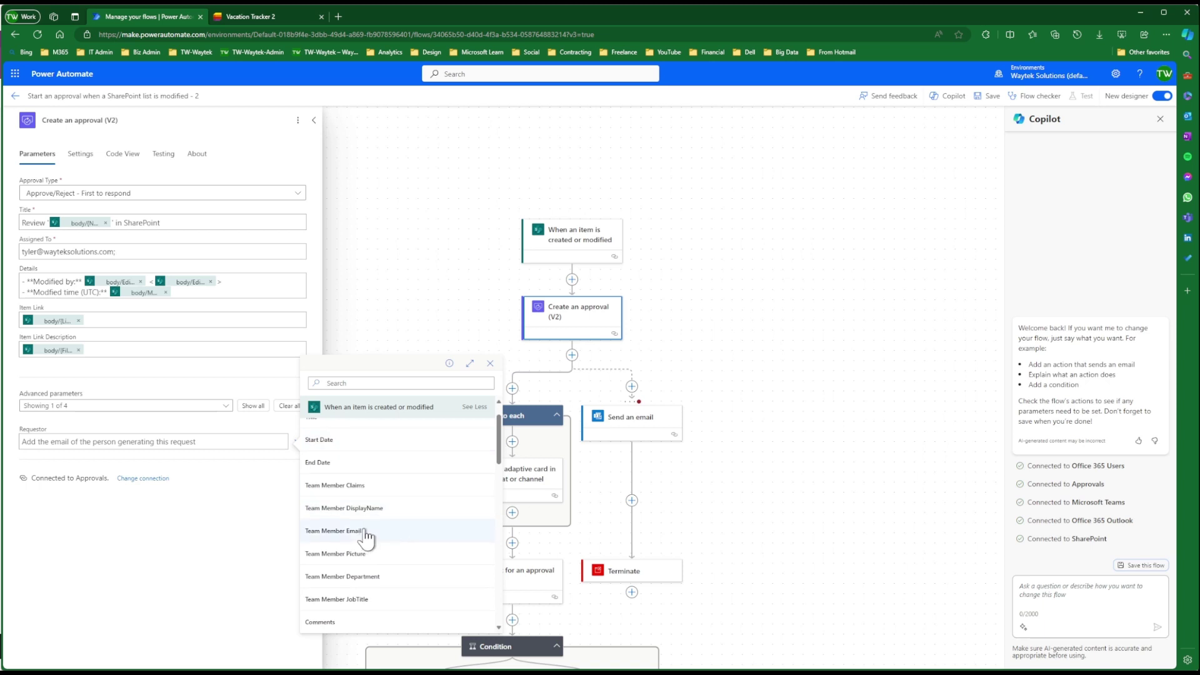
pyautogui.click(375, 533)
pyautogui.click(197, 530)
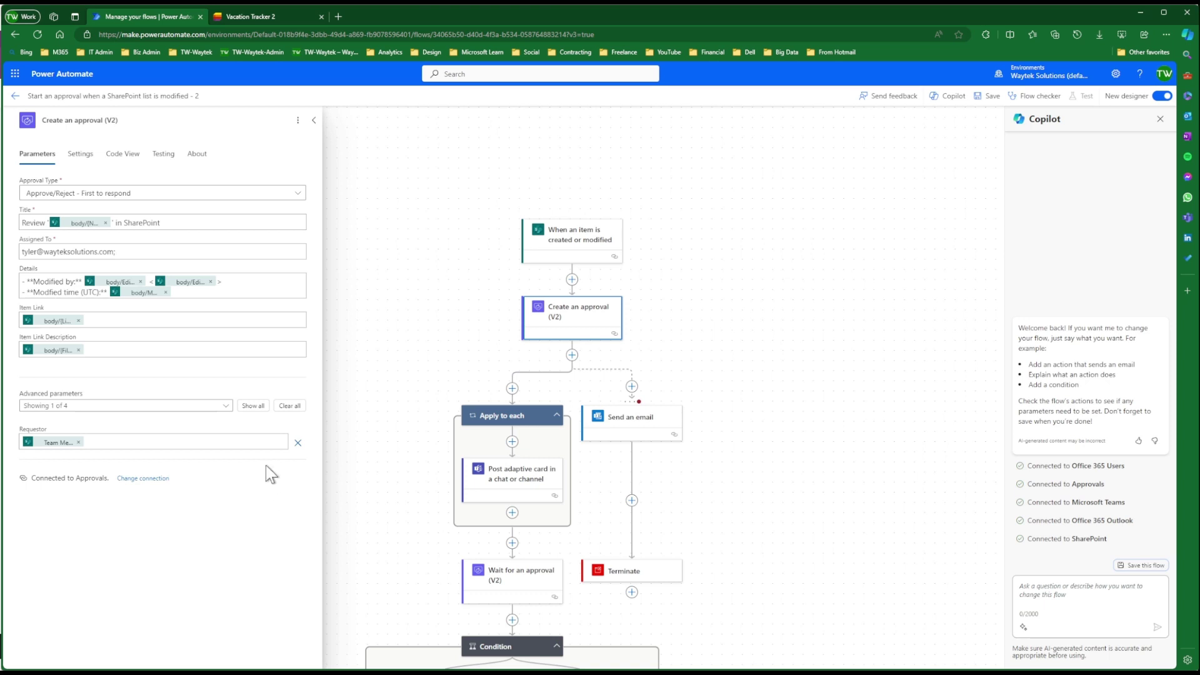
# Step: Collapse the approval settings, review the flow's condition branches, and save the flow
pyautogui.click(314, 120)
pyautogui.moveTo(812, 494); pyautogui.dragTo(763, 357)
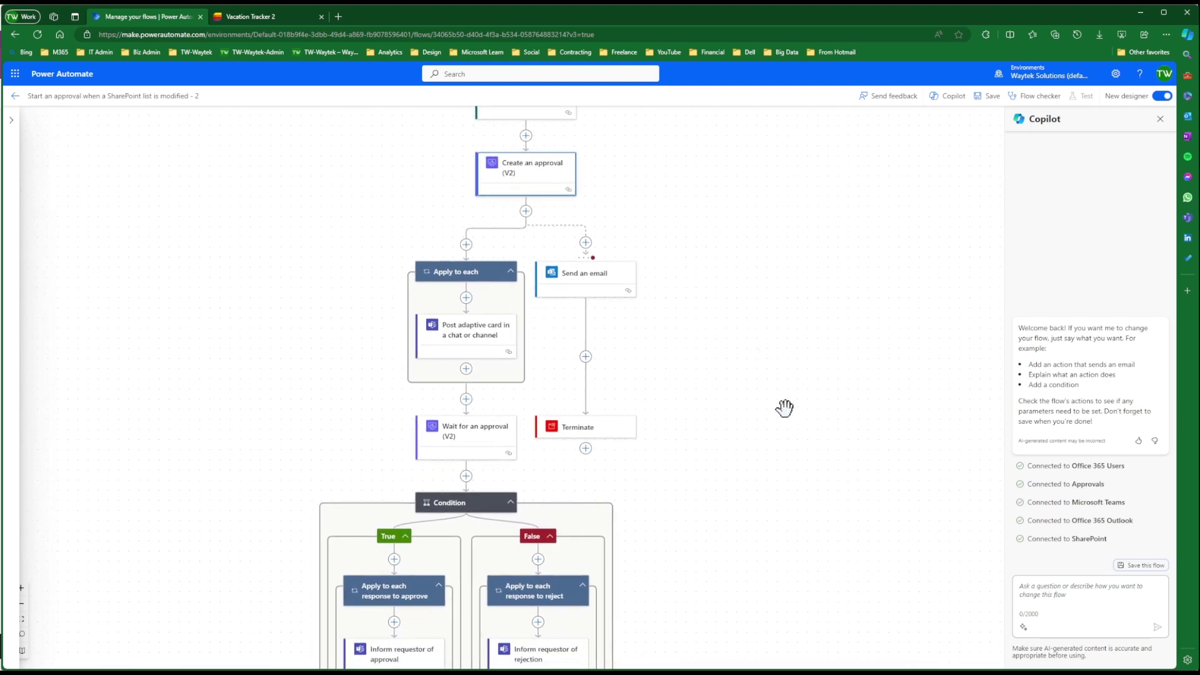
pyautogui.moveTo(763, 563); pyautogui.dragTo(807, 346)
pyautogui.scroll(7, 807, 346)
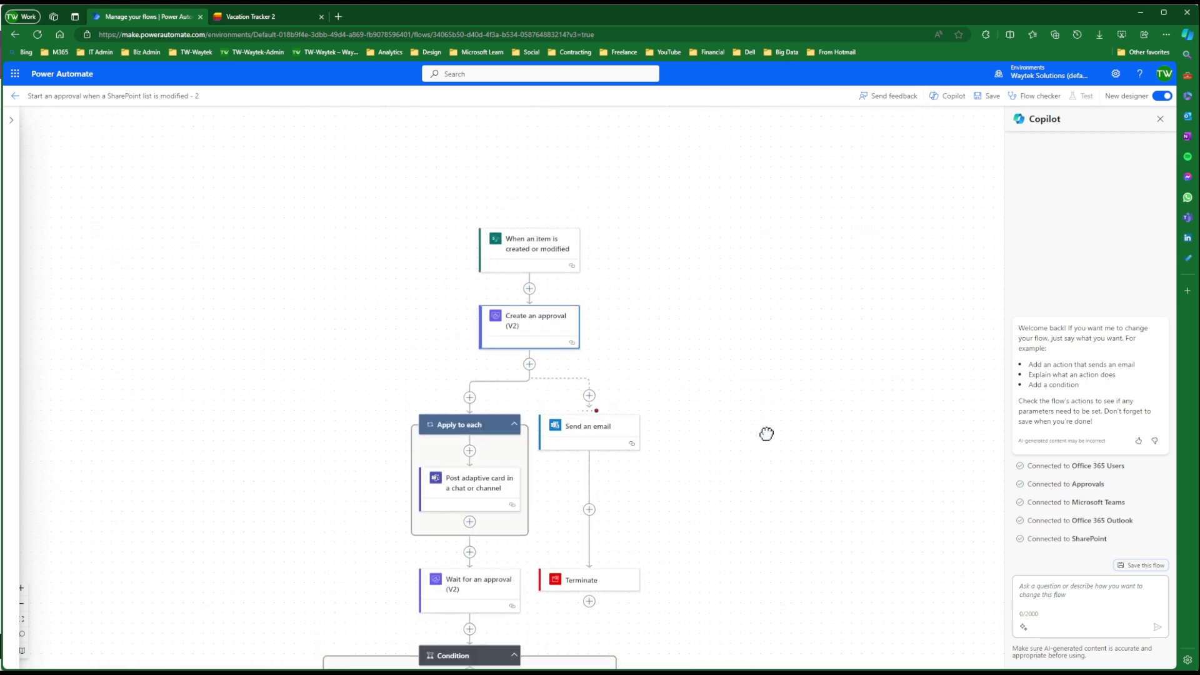
pyautogui.click(989, 99)
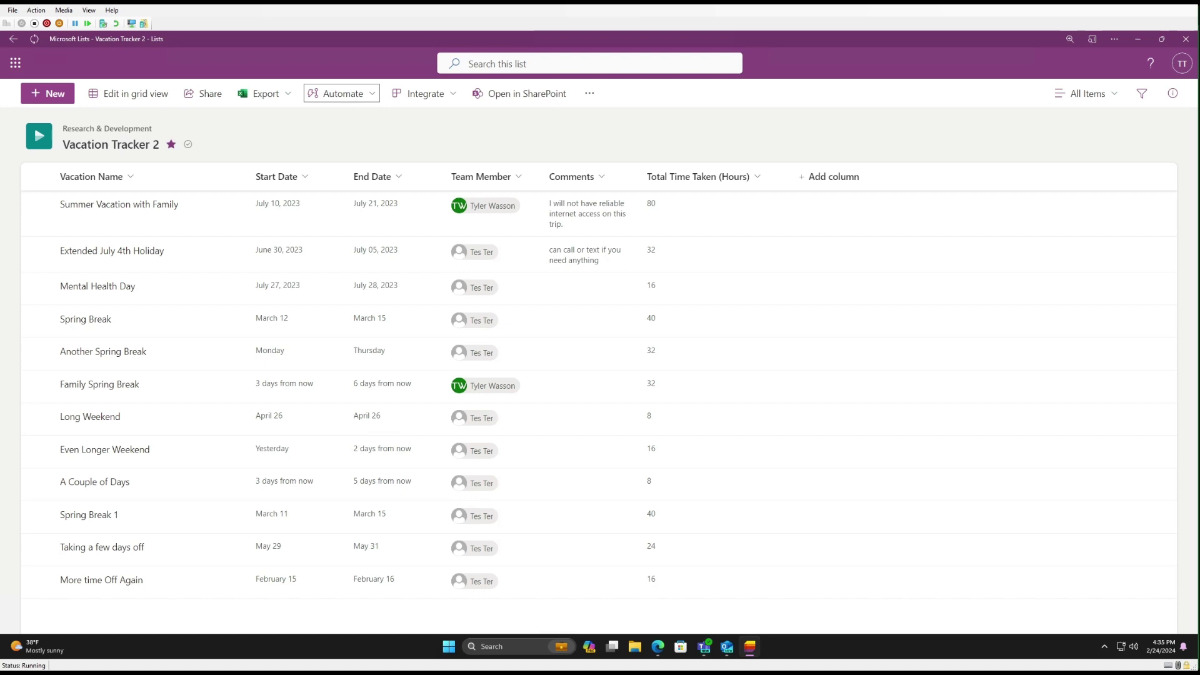
# Step: Start a new 'Summer Vacation' list item with a start date of June 10, 2024
pyautogui.click(48, 93)
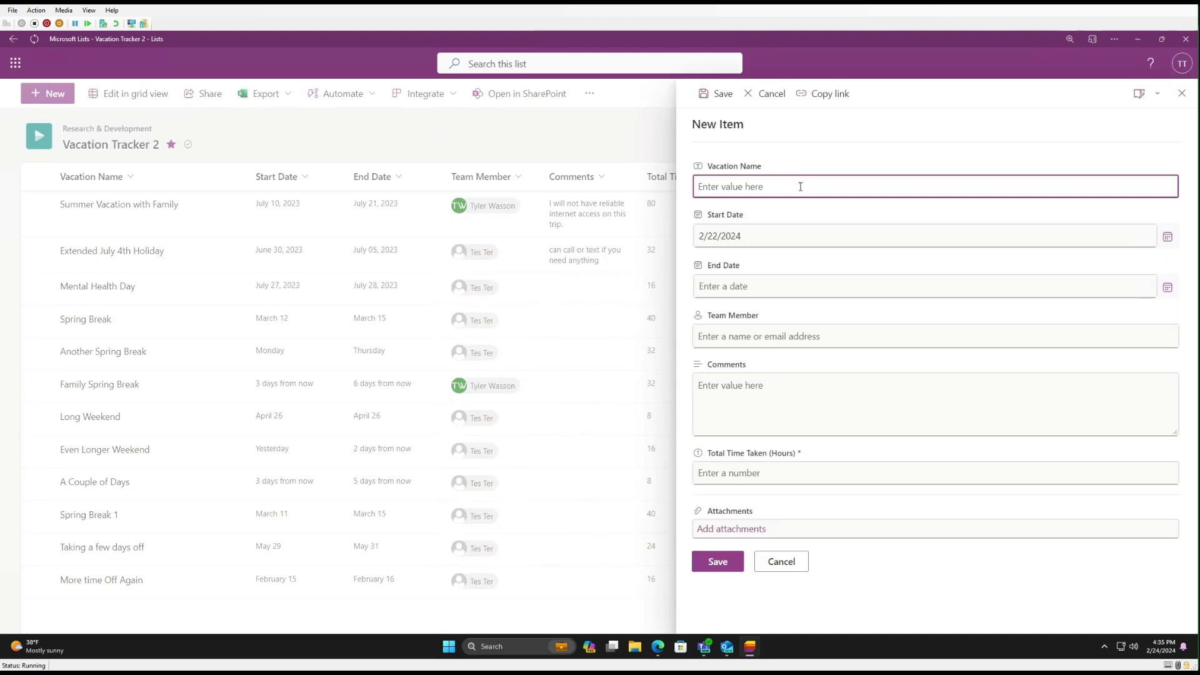
pyautogui.write('Summer Vacation')
pyautogui.click(1167, 237)
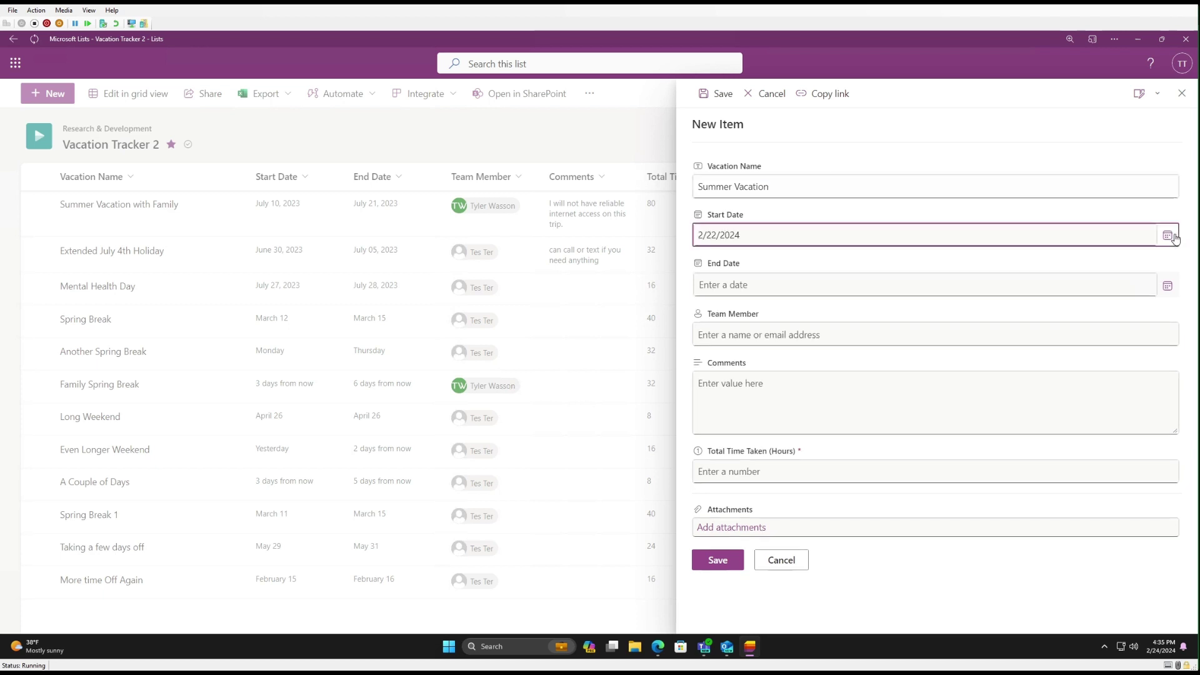
pyautogui.click(813, 255)
pyautogui.click(812, 255)
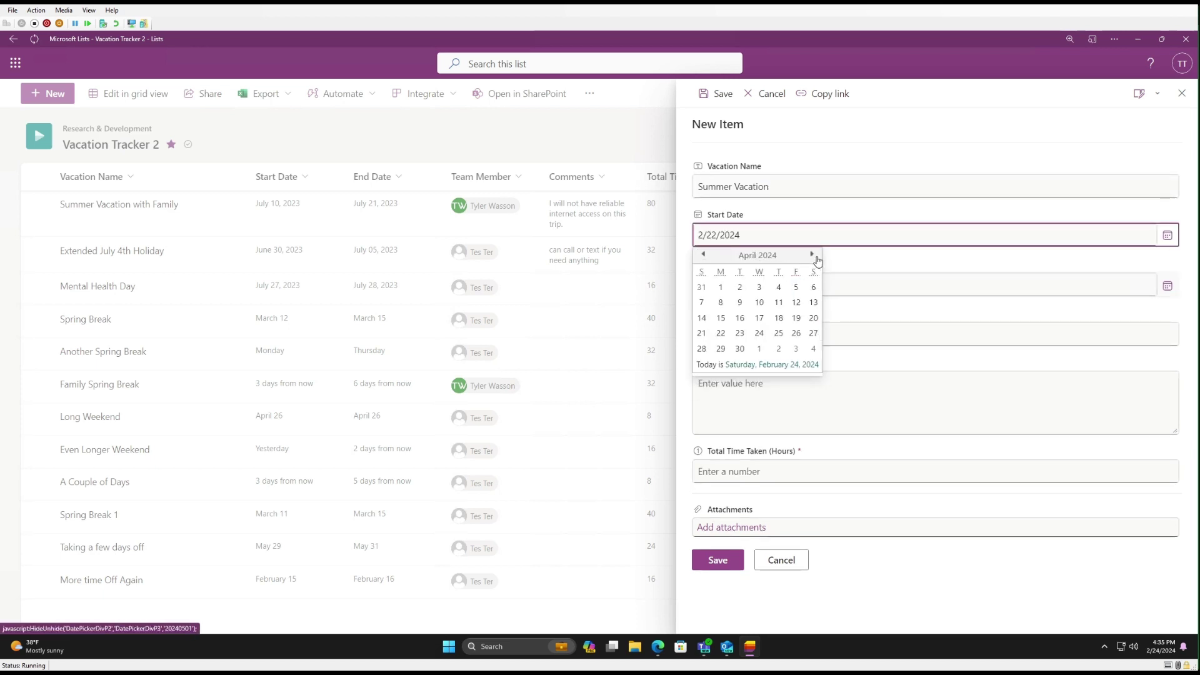
pyautogui.click(813, 255)
pyautogui.click(813, 255)
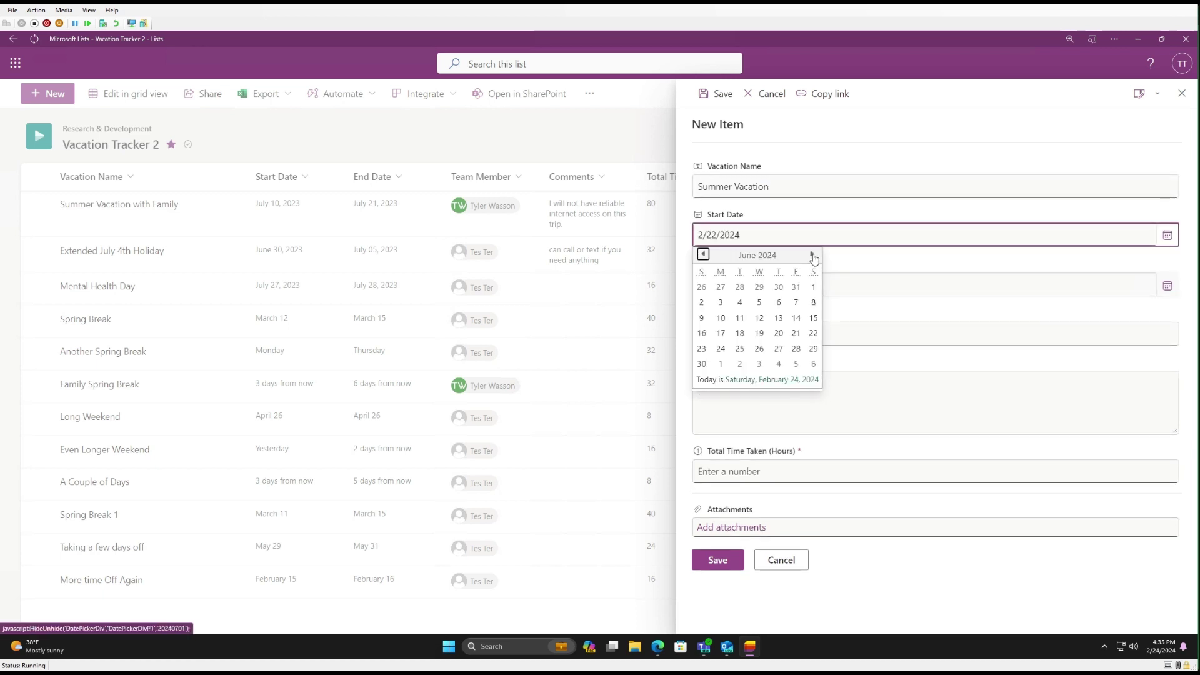
pyautogui.click(721, 317)
# Step: Set the request's end date to June 14, 2024
pyautogui.click(1154, 287)
pyautogui.click(1167, 285)
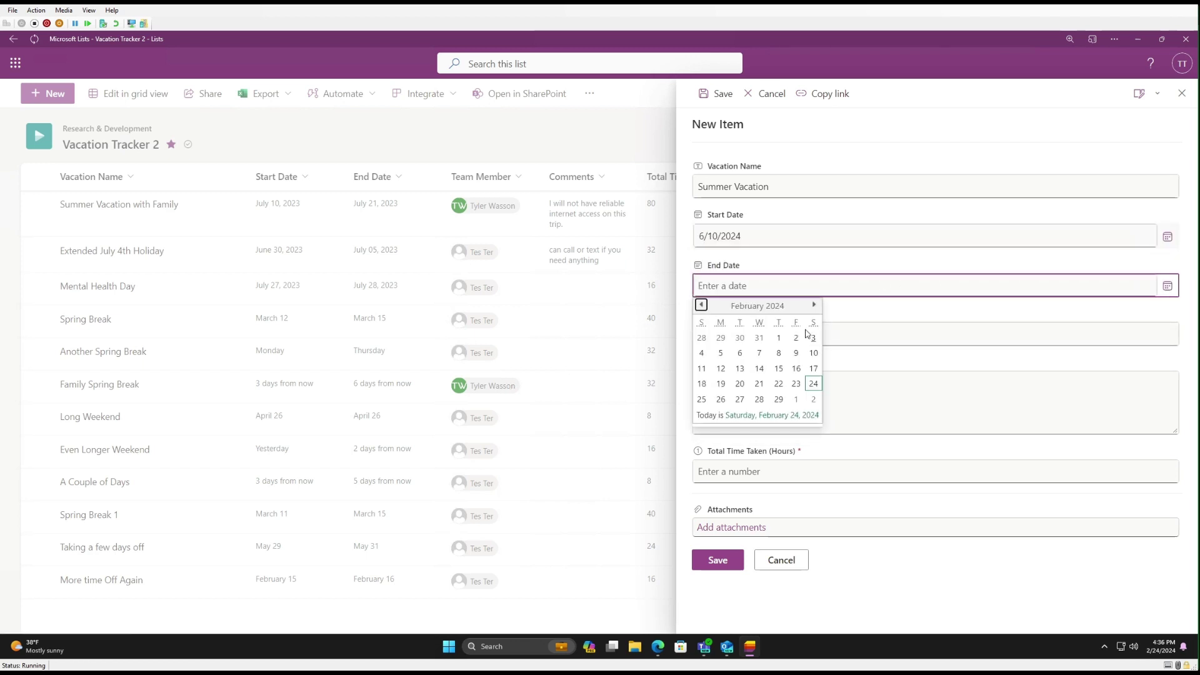
pyautogui.click(812, 306)
pyautogui.click(812, 306)
pyautogui.click(813, 305)
pyautogui.click(813, 305)
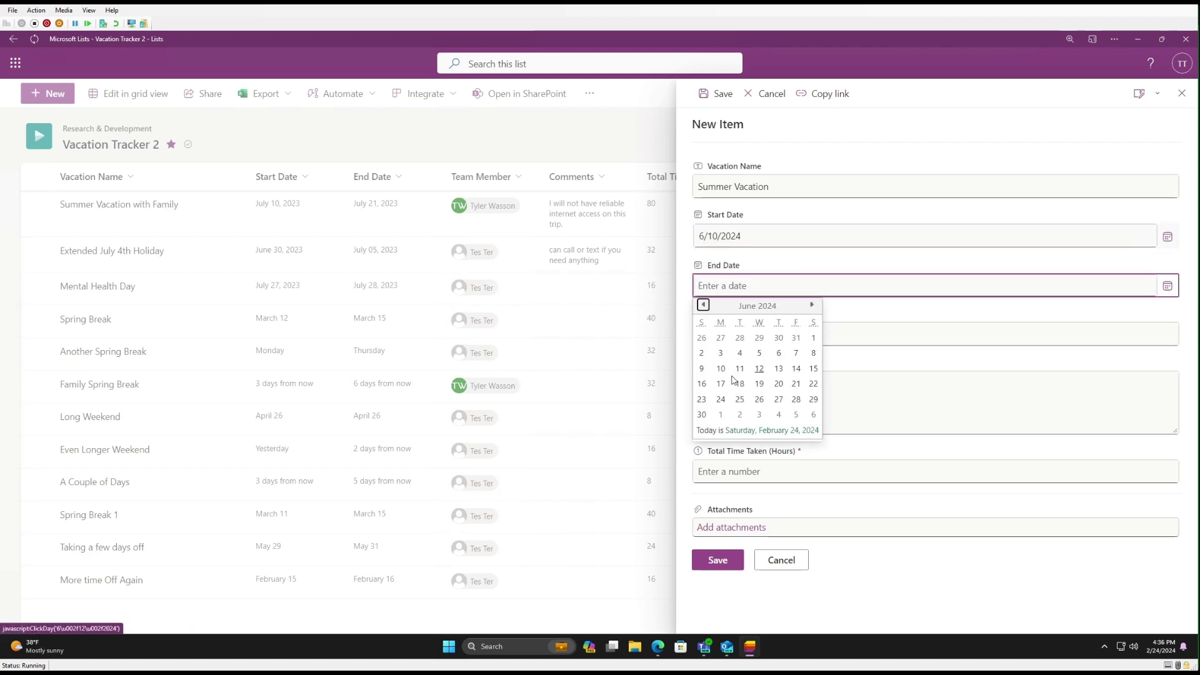
pyautogui.click(797, 372)
# Step: Choose the team member, enter 40 total hours, and save the request
pyautogui.click(914, 338)
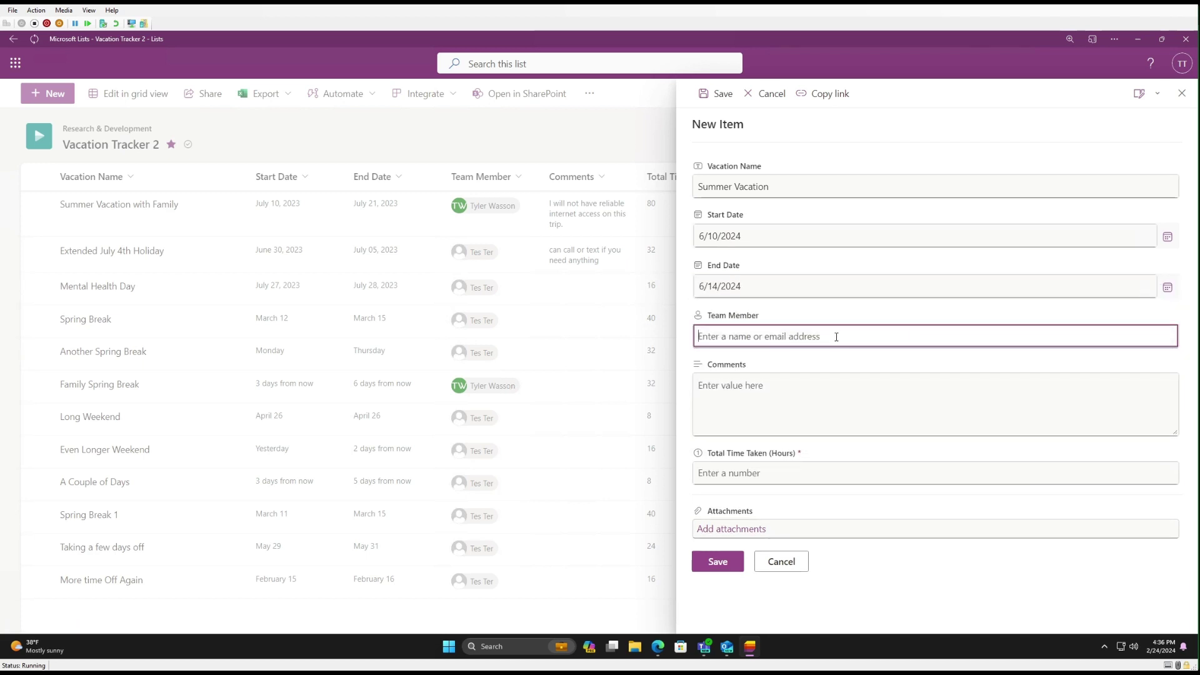
pyautogui.write('trd')
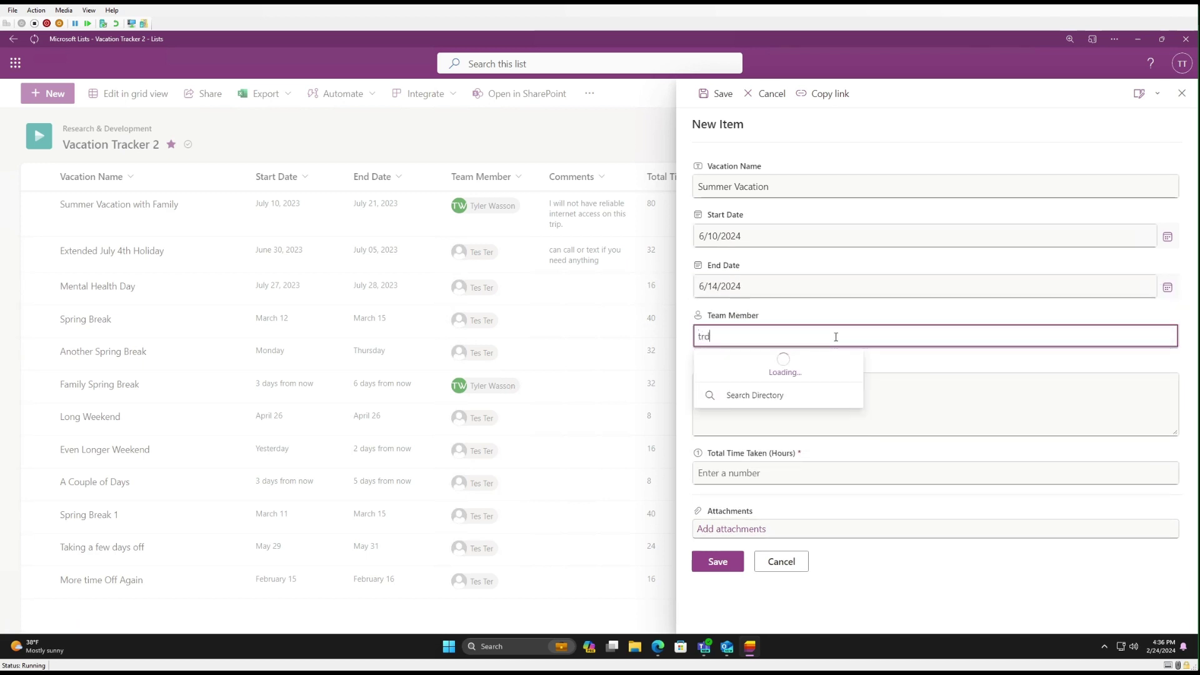
pyautogui.press('BackSpace')
pyautogui.press('BackSpace')
pyautogui.press('BackSpace')
pyautogui.write('te')
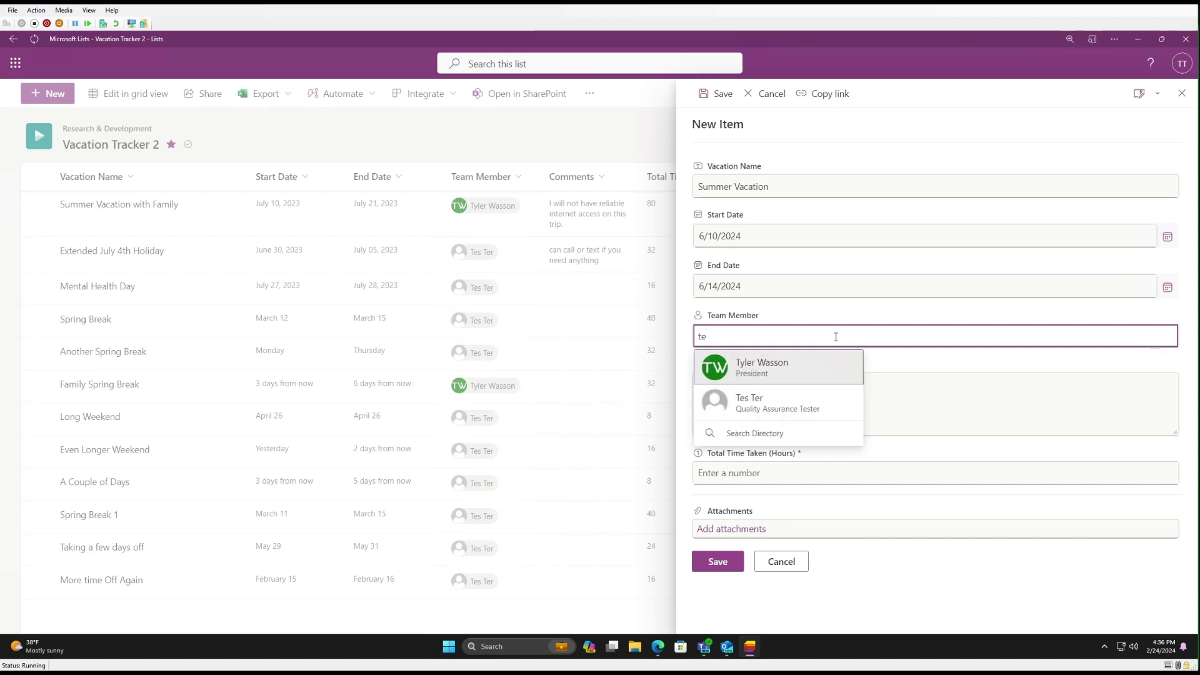
pyautogui.click(799, 401)
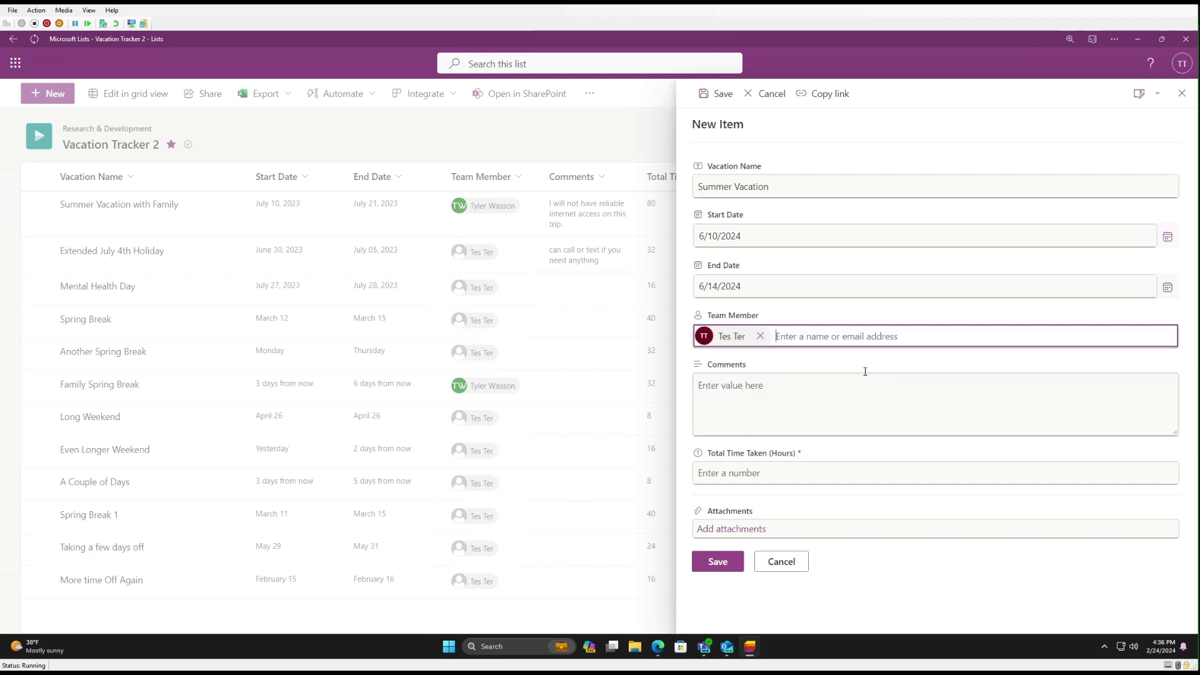
pyautogui.click(807, 470)
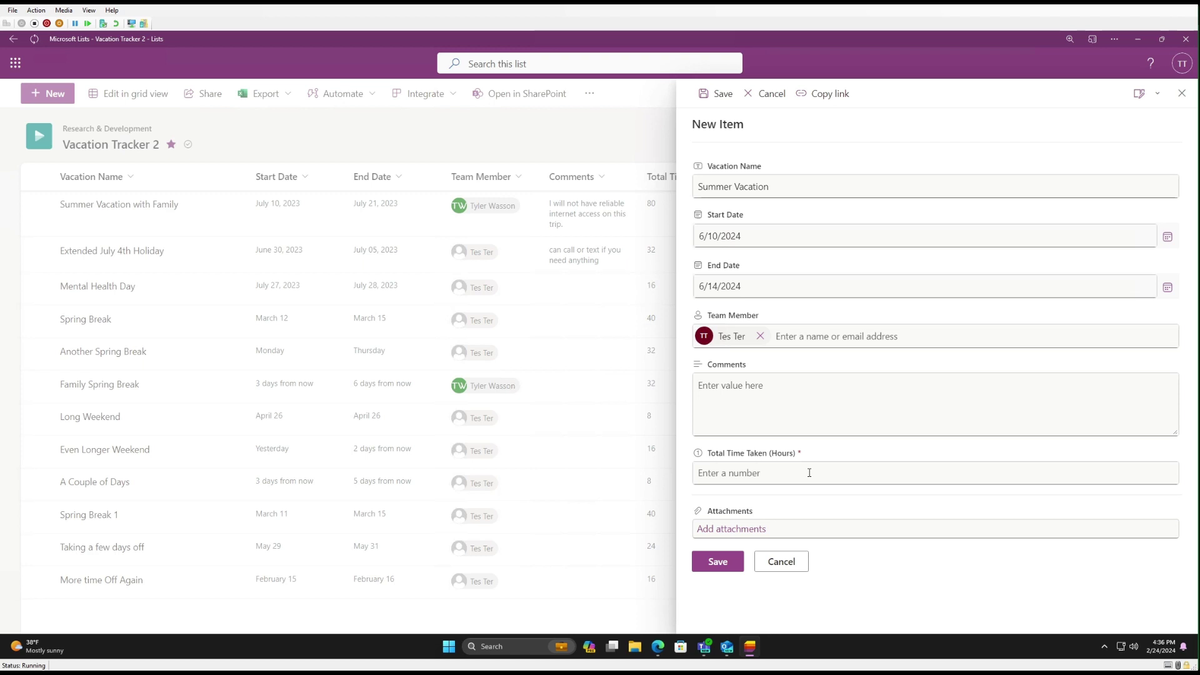
pyautogui.write('40')
pyautogui.click(718, 561)
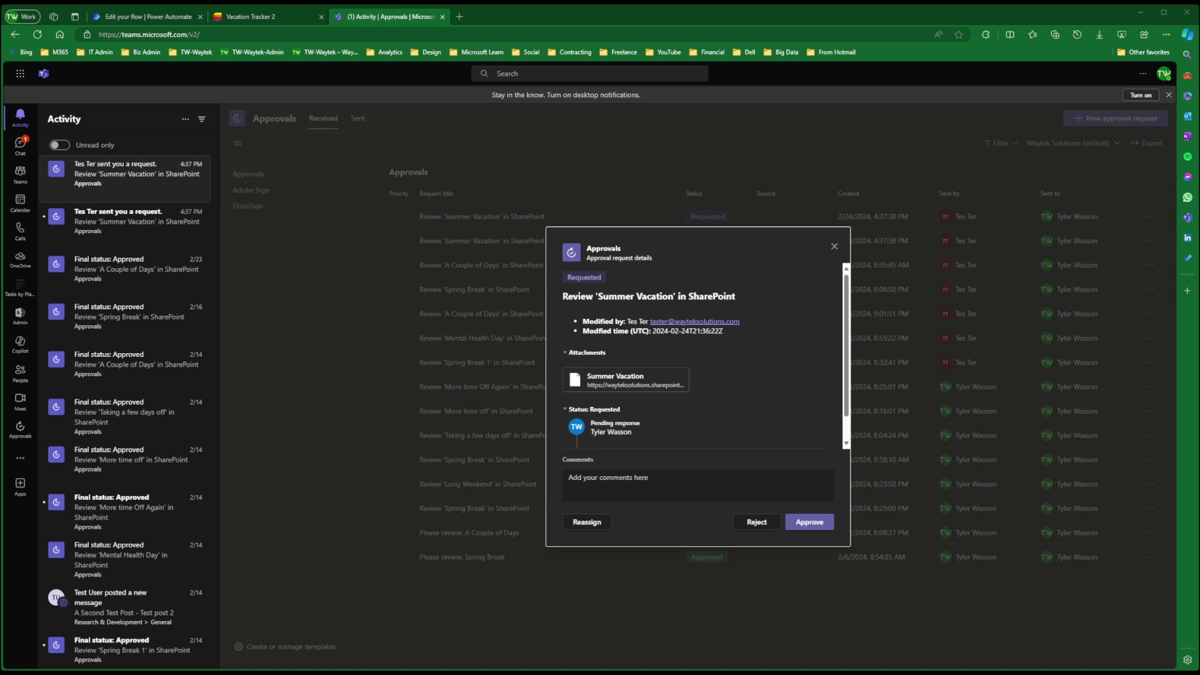
# Step: Approve the Summer Vacation request with the comment 'have a great vacation'
pyautogui.scroll(-1, 706, 356)
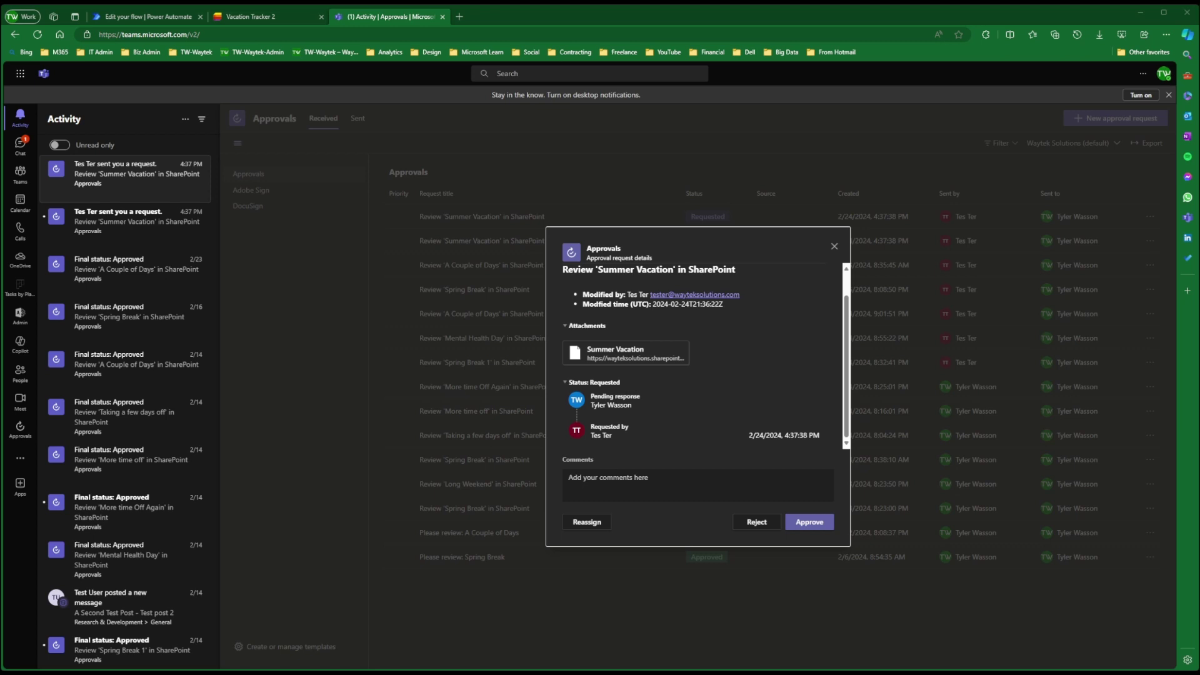
pyautogui.scroll(1, 706, 356)
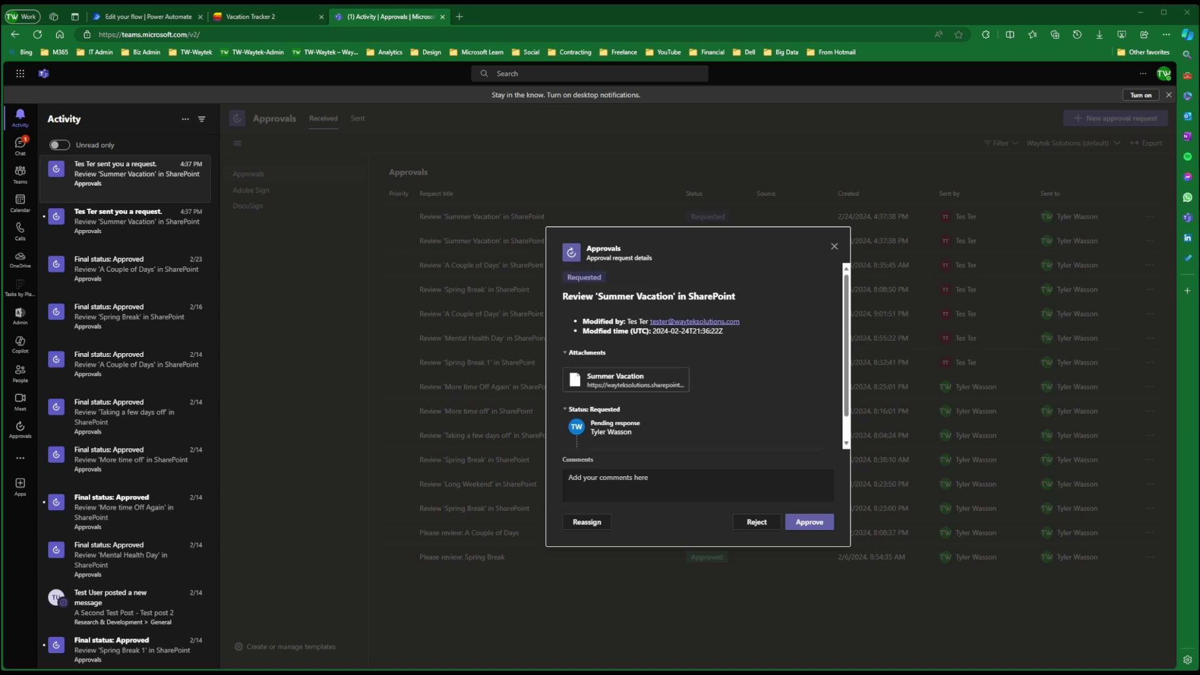
pyautogui.scroll(-1, 706, 356)
pyautogui.scroll(1, 706, 356)
pyautogui.scroll(-1, 706, 356)
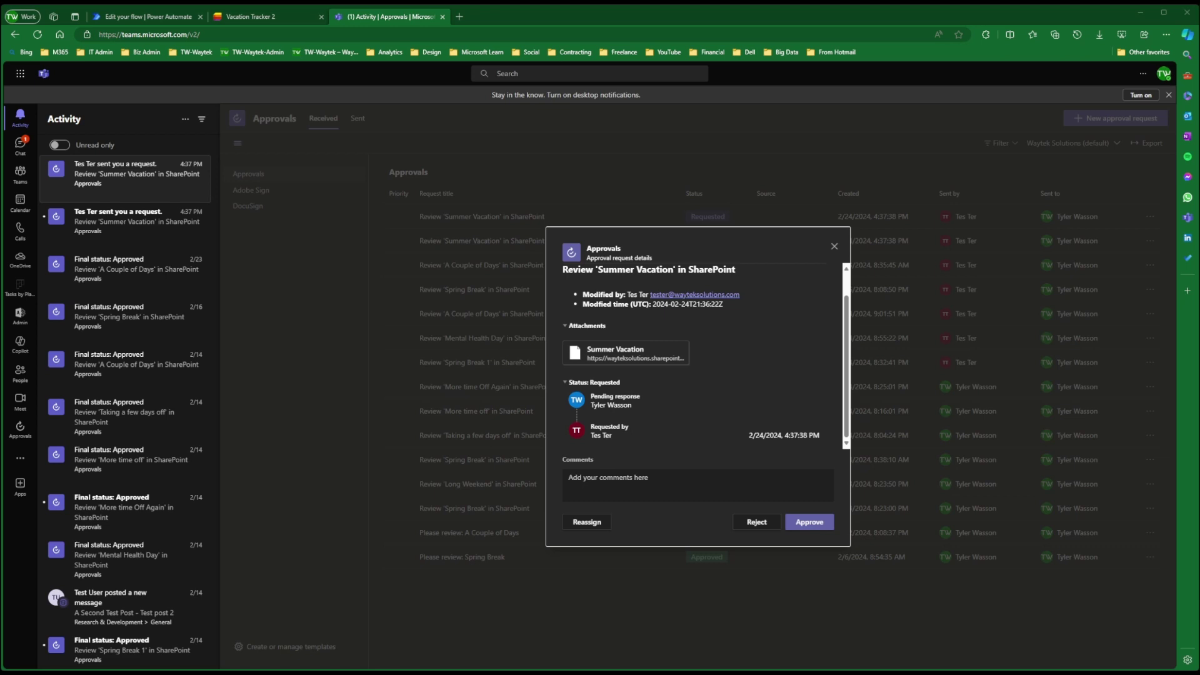
pyautogui.scroll(1, 710, 414)
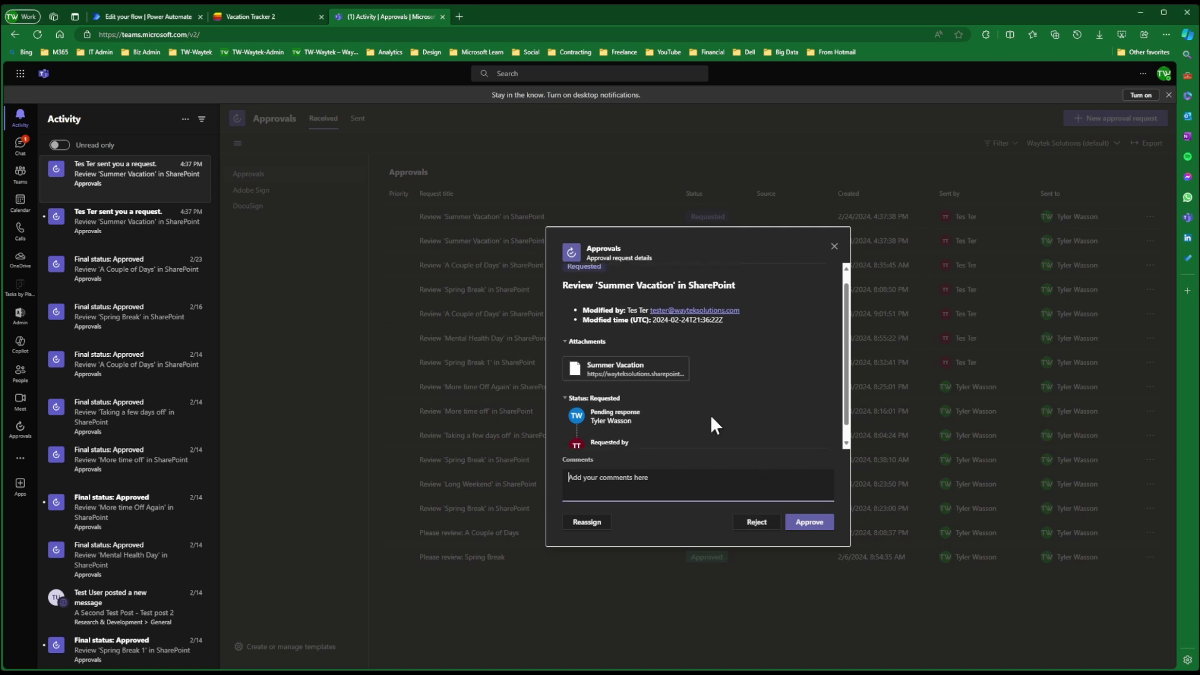
pyautogui.click(686, 484)
pyautogui.write('ha')
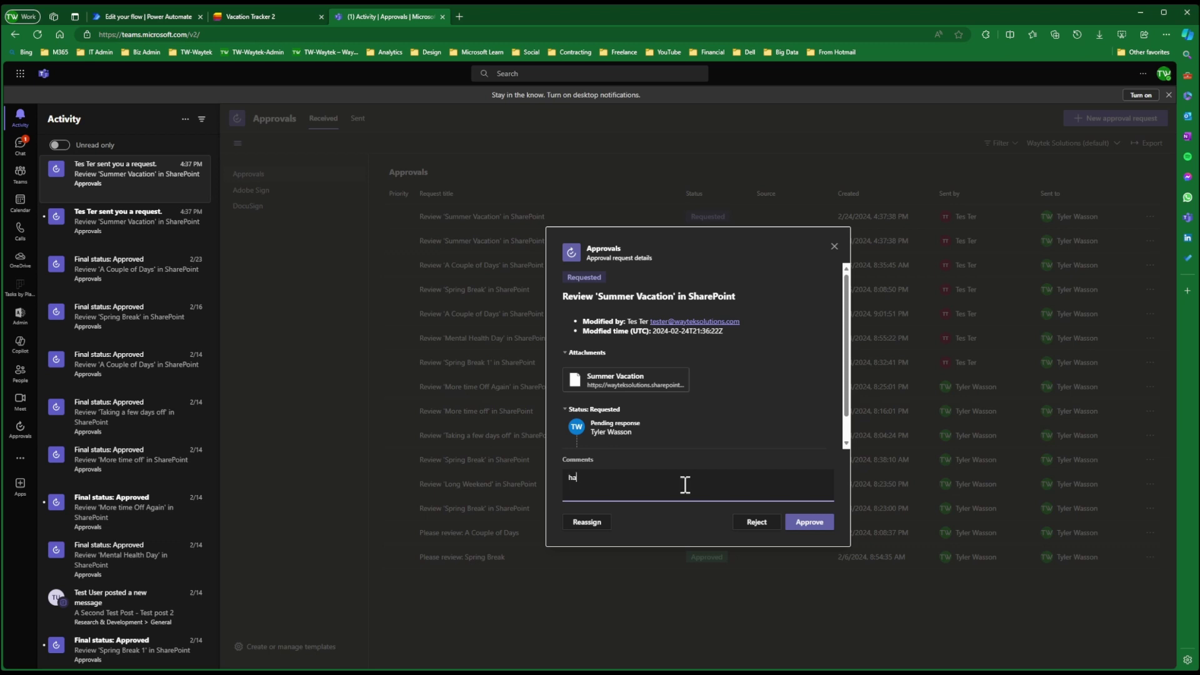
pyautogui.write('ve a great vacation')
pyautogui.click(824, 524)
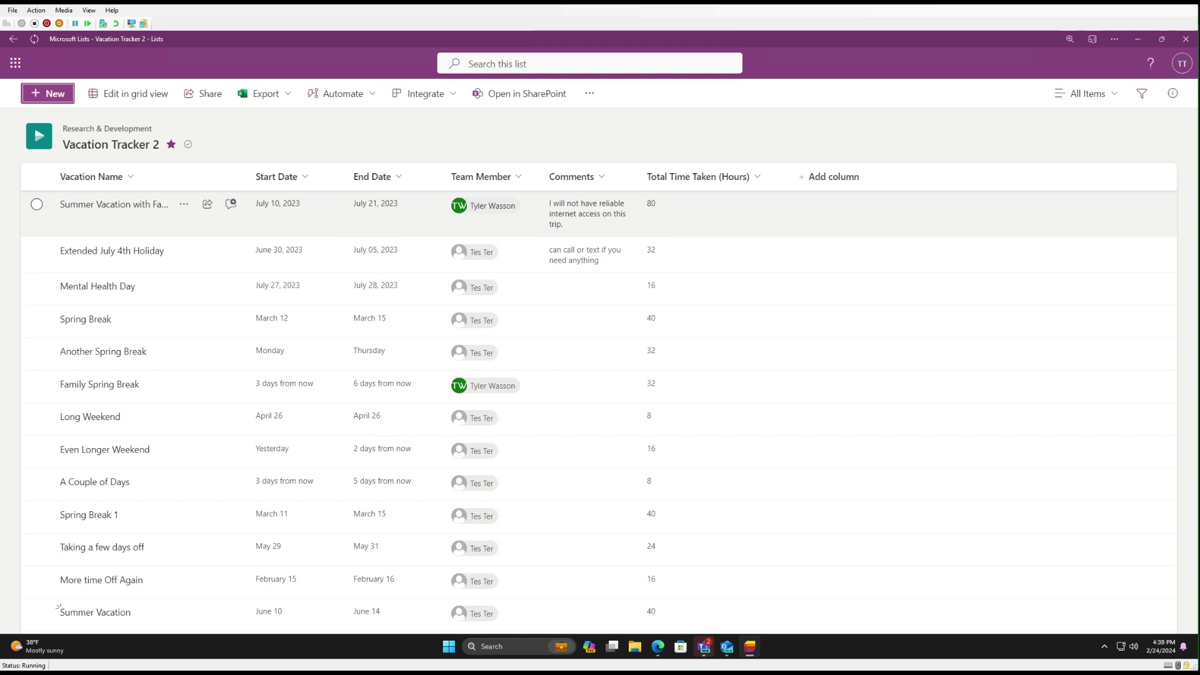
# Step: Check in Teams Activity that Summer Vacation was approved with the comment, then open Approvals
pyautogui.click(704, 647)
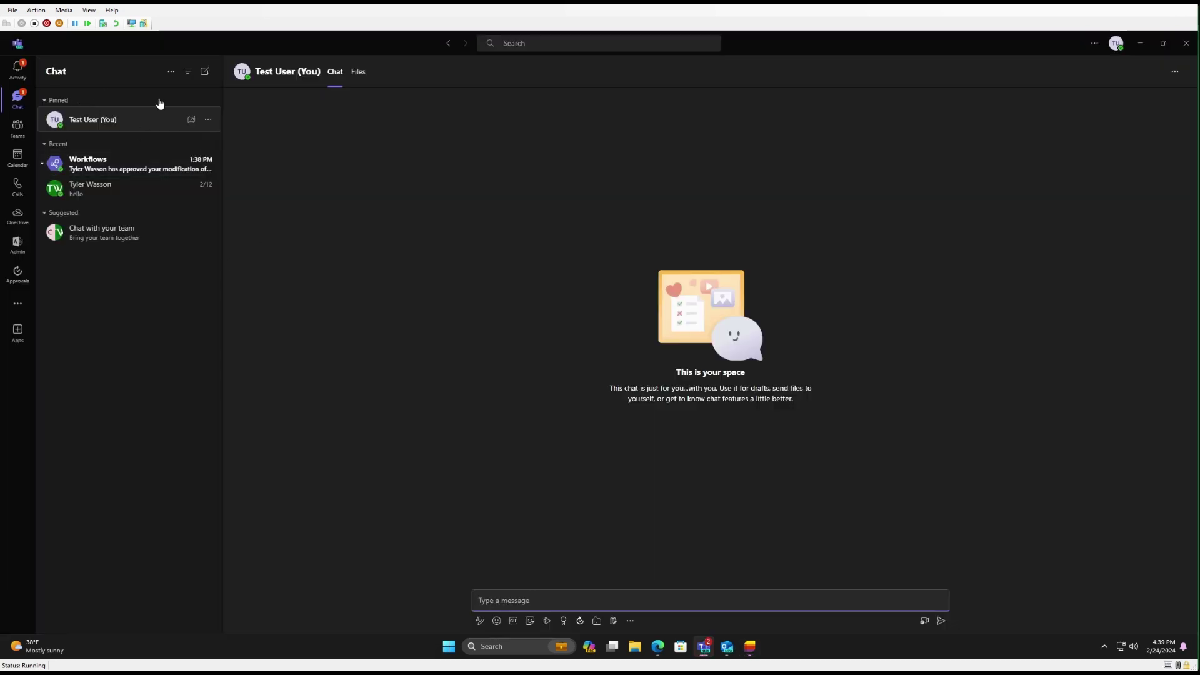
pyautogui.click(18, 68)
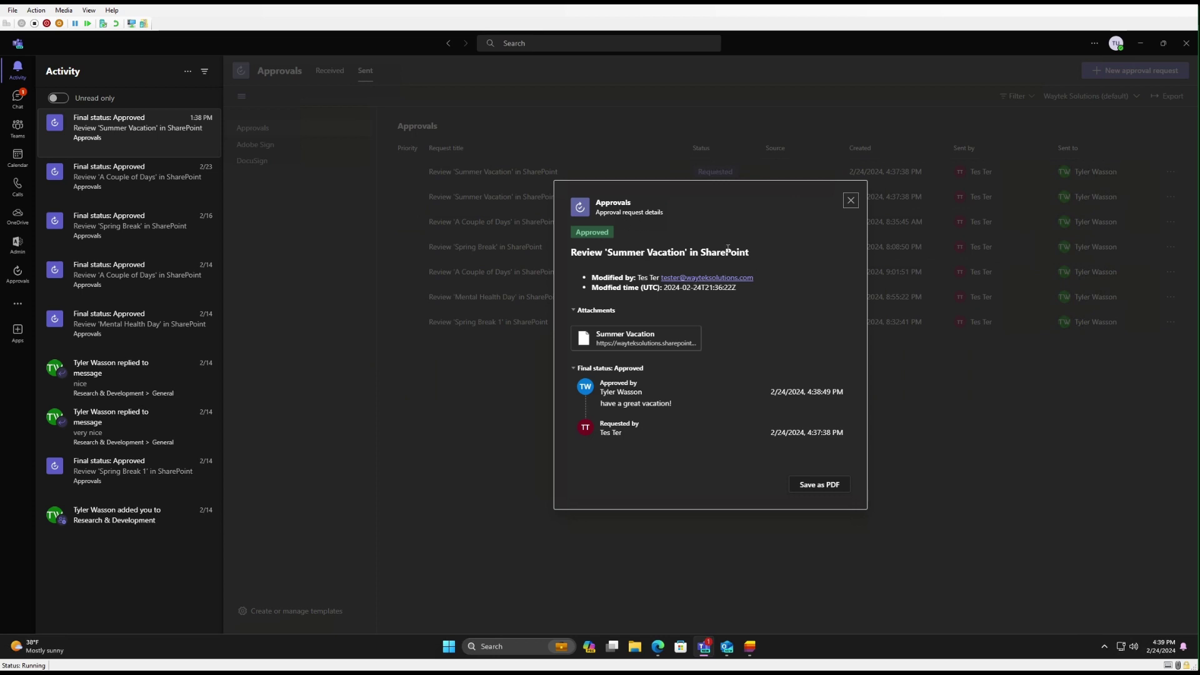
pyautogui.moveTo(623, 404); pyautogui.dragTo(755, 411)
pyautogui.click(851, 200)
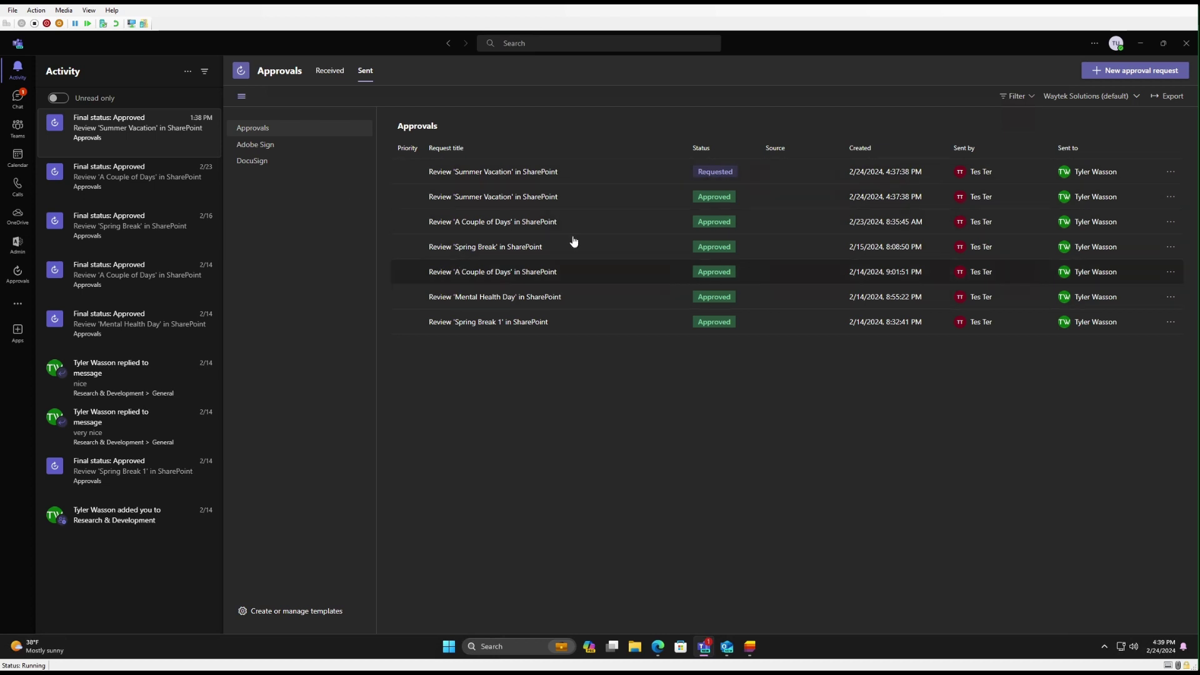
pyautogui.click(19, 279)
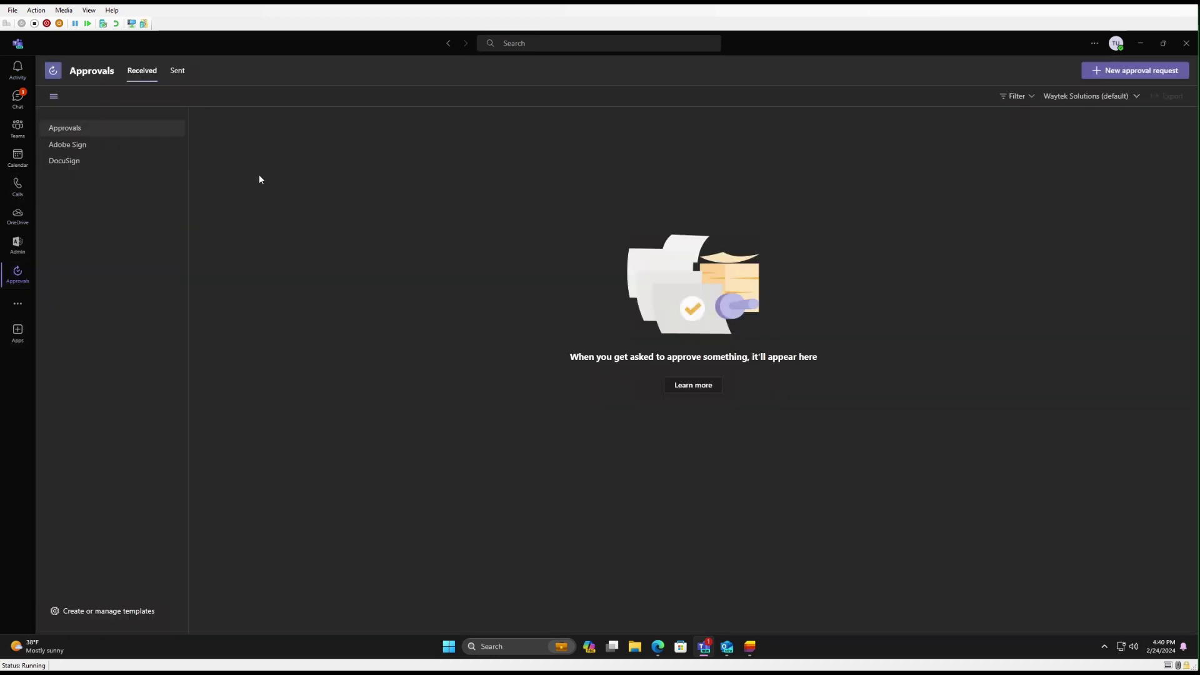